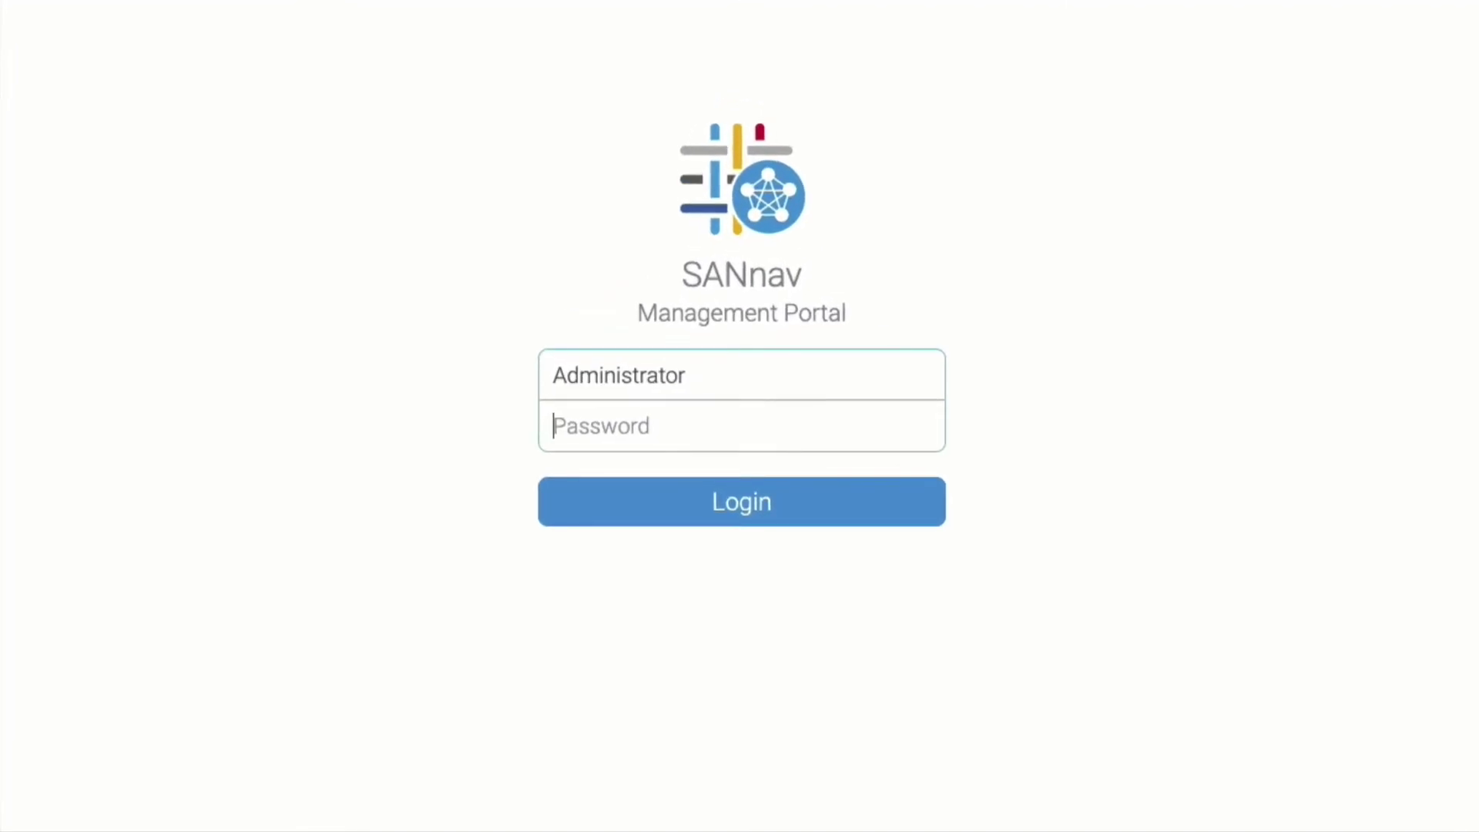
Step: Log in with the administrator password to reach the Health Summary dashboard (fabrics 68, hosts 80)
type("•••••••")
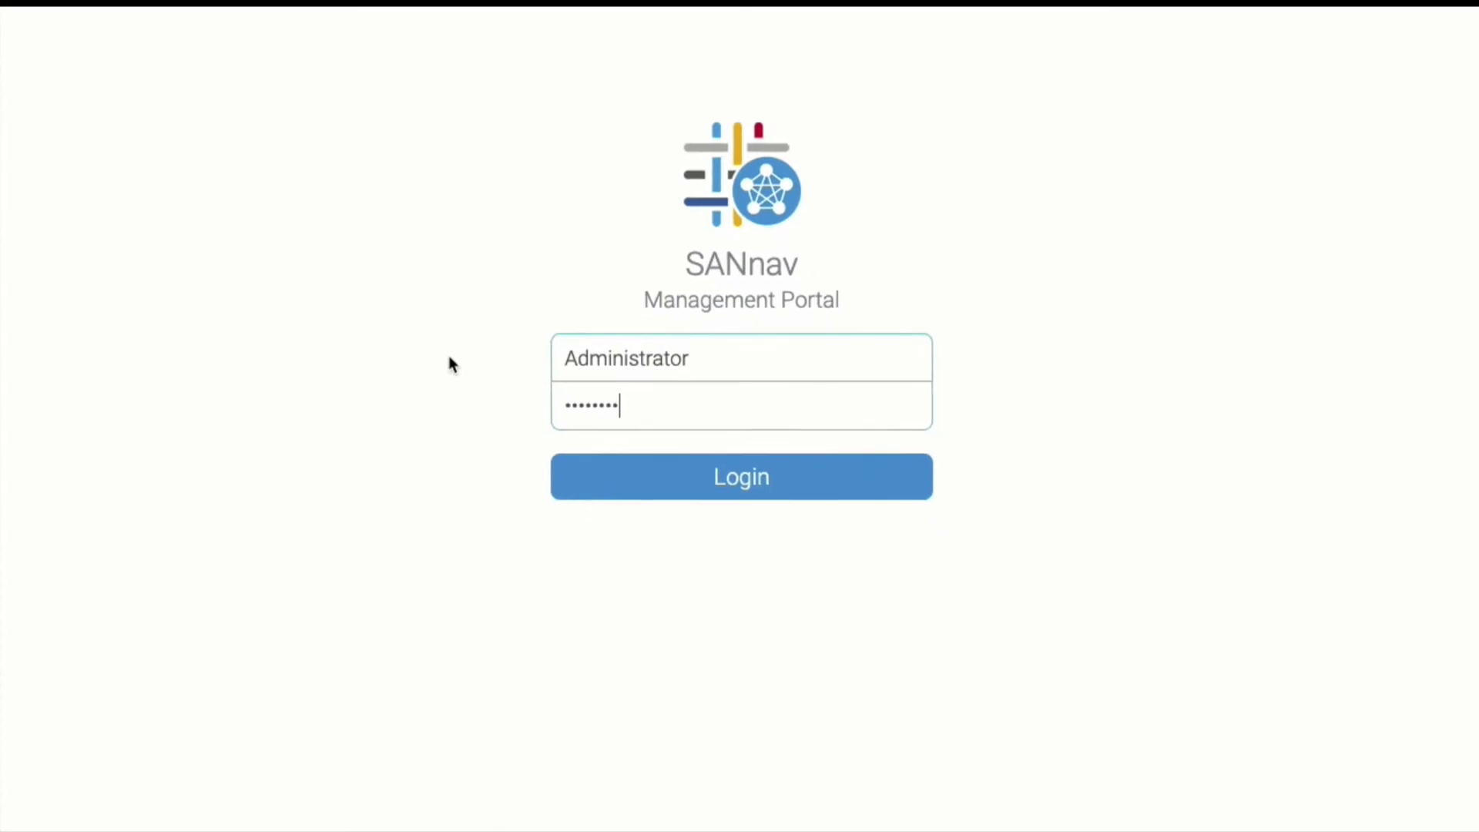
left_click(613, 501)
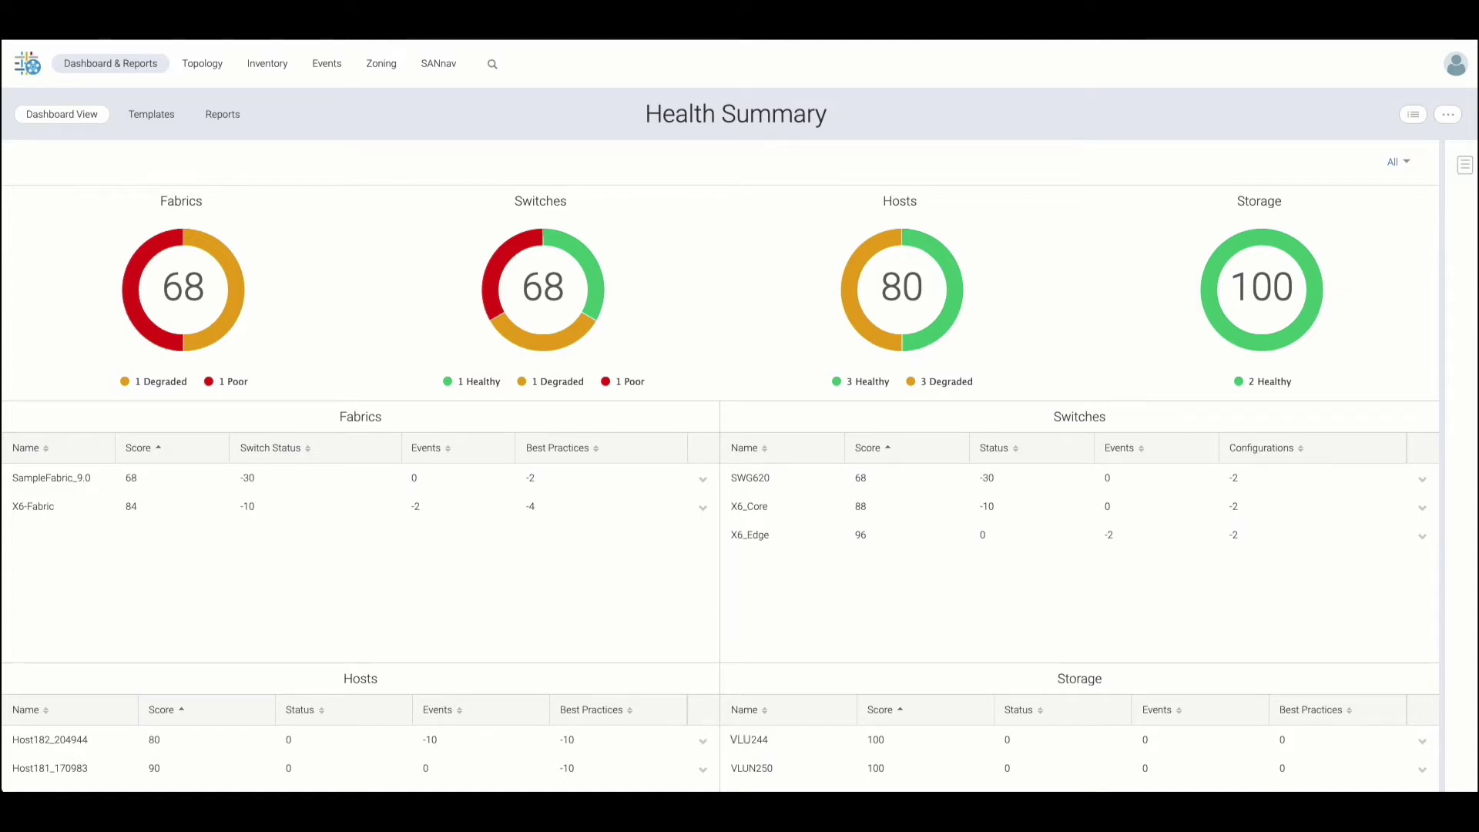
Step: From the Switches donut's Poor segment, open switch SWG620 in WebTools
left_click(484, 284)
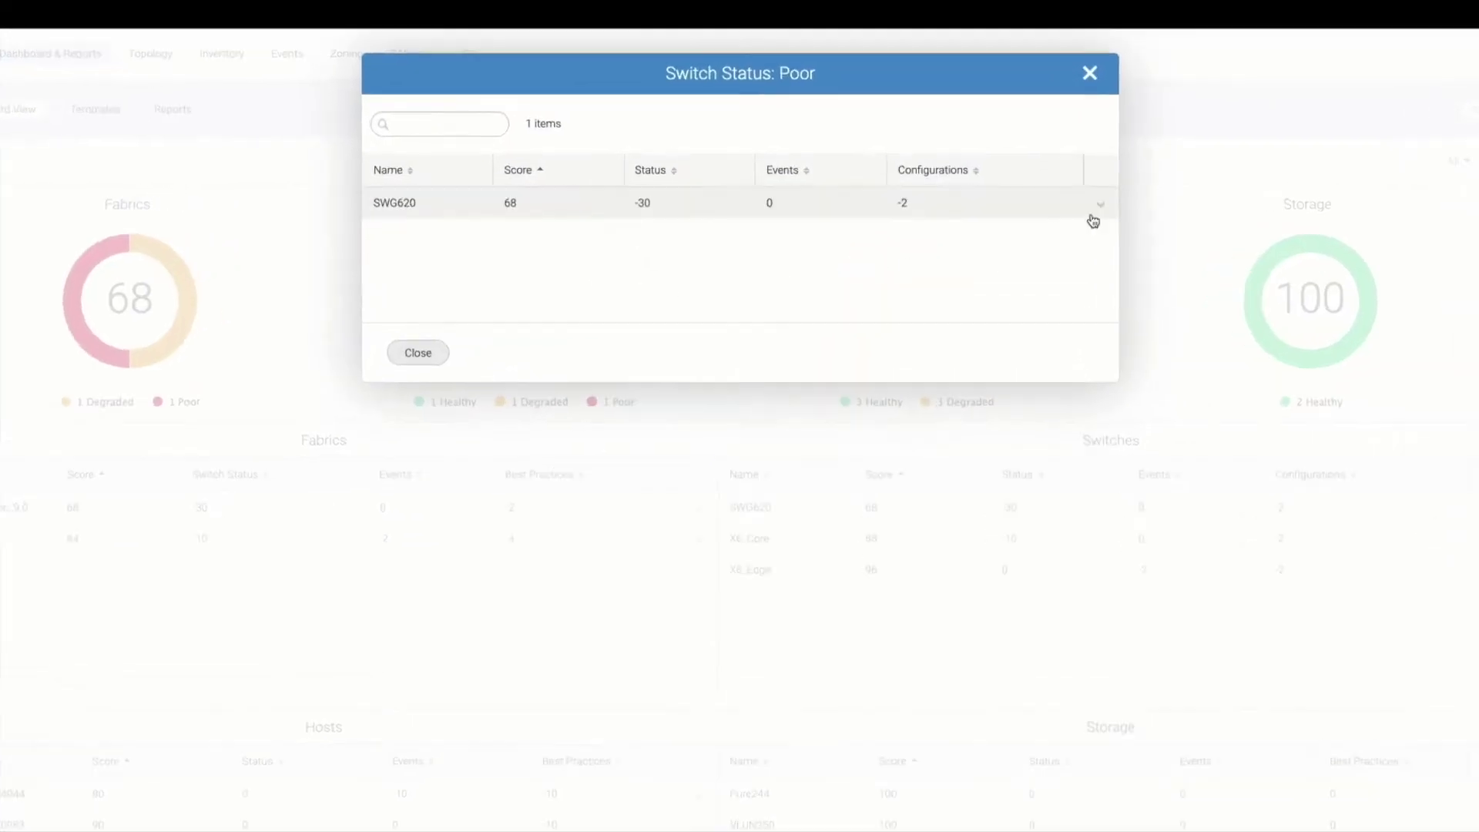
left_click(1153, 219)
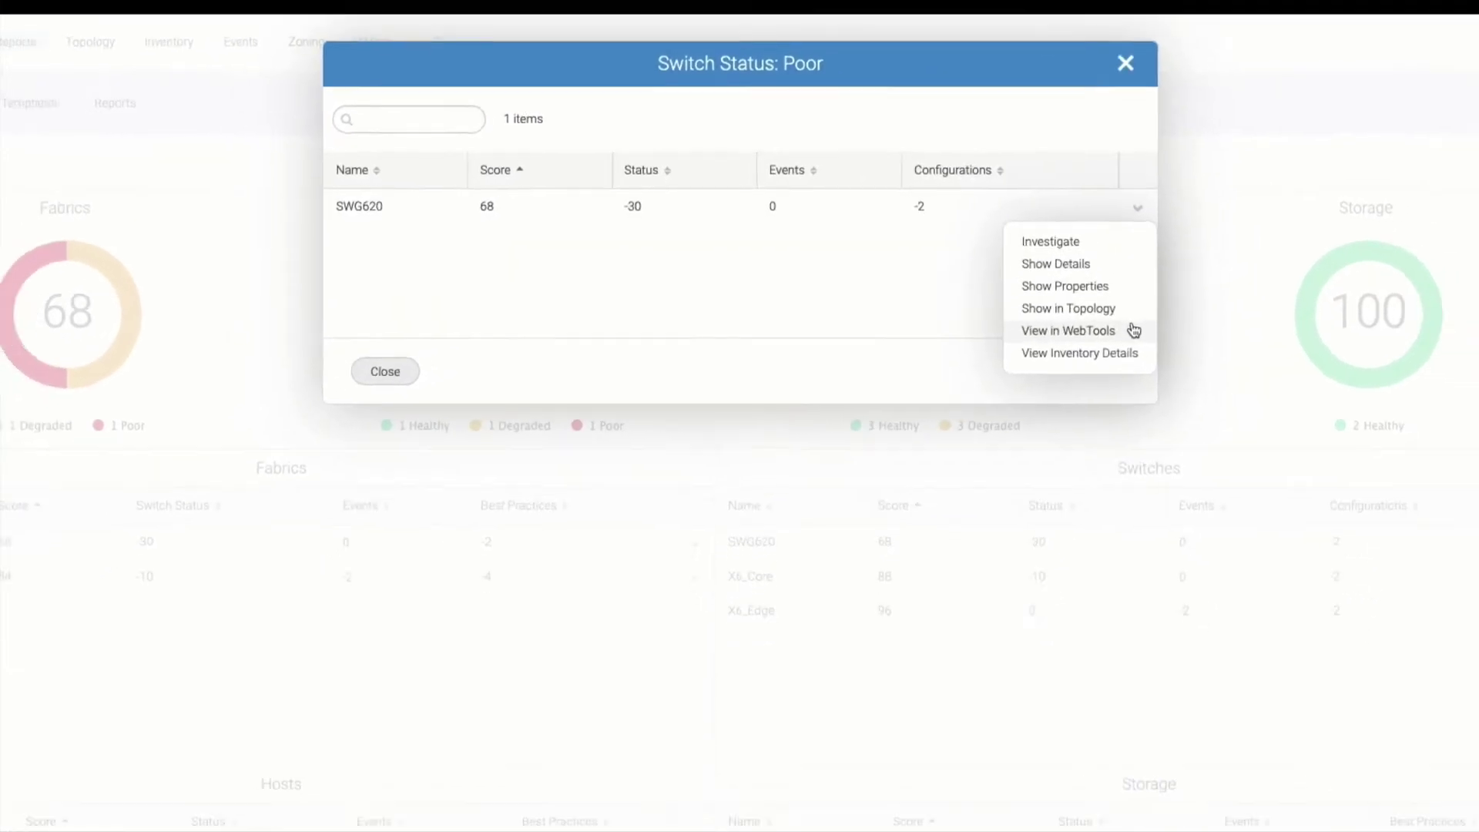
left_click(1133, 330)
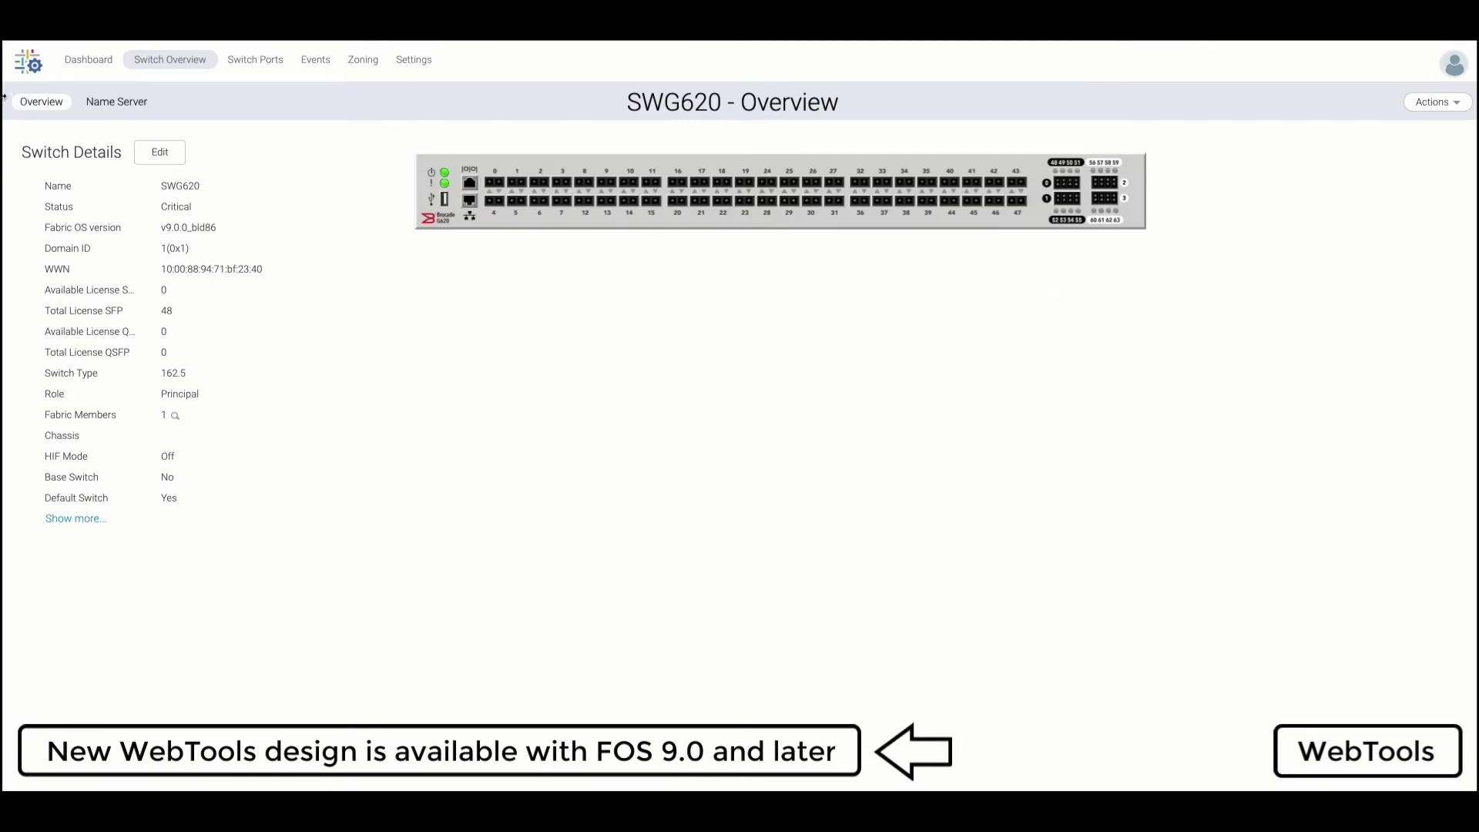
Step: Review the warning events on SWG620's WebTools dashboard, then close the event list
left_click(75, 61)
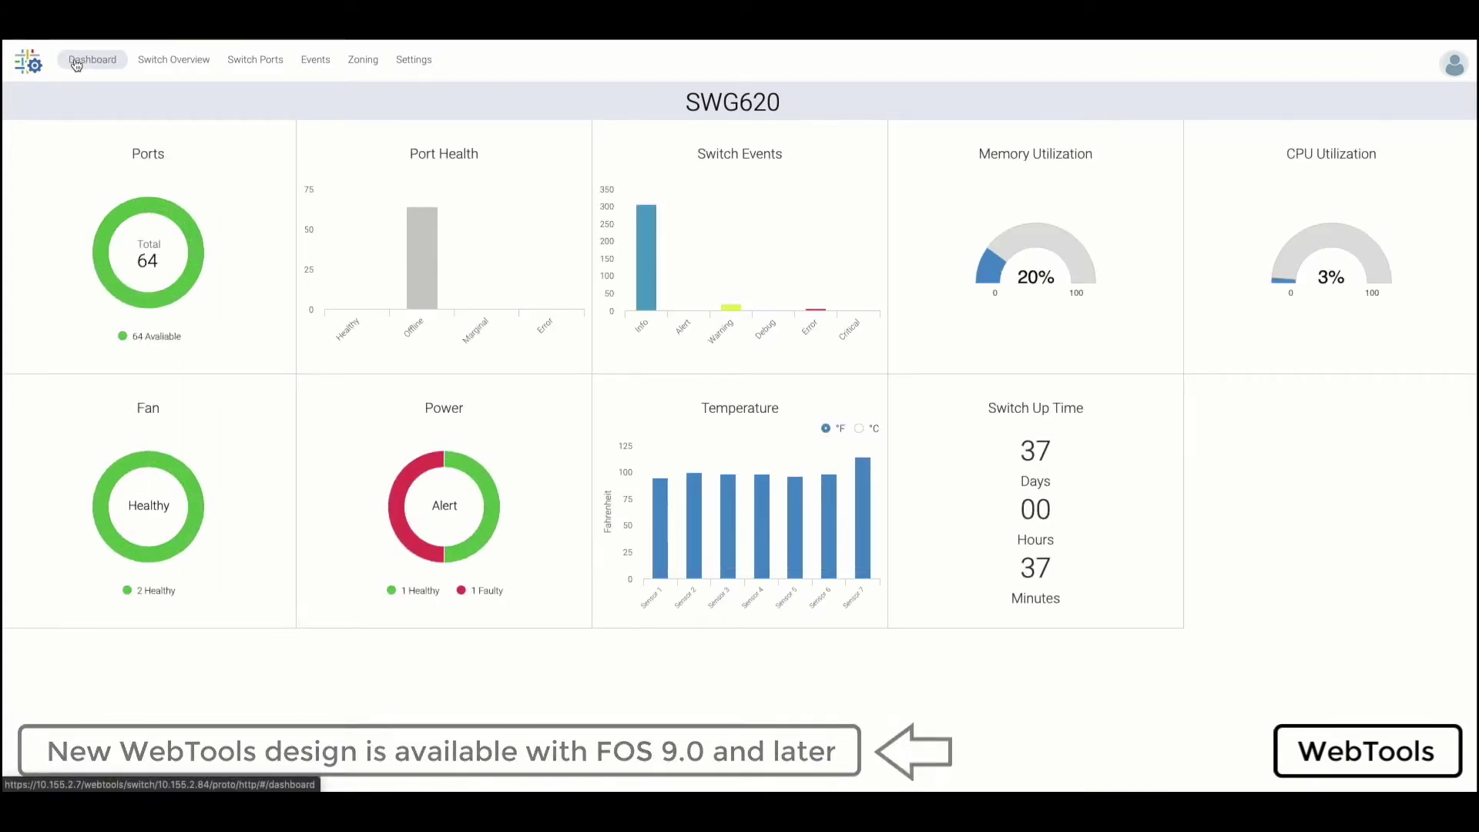
mouse_move(416, 228)
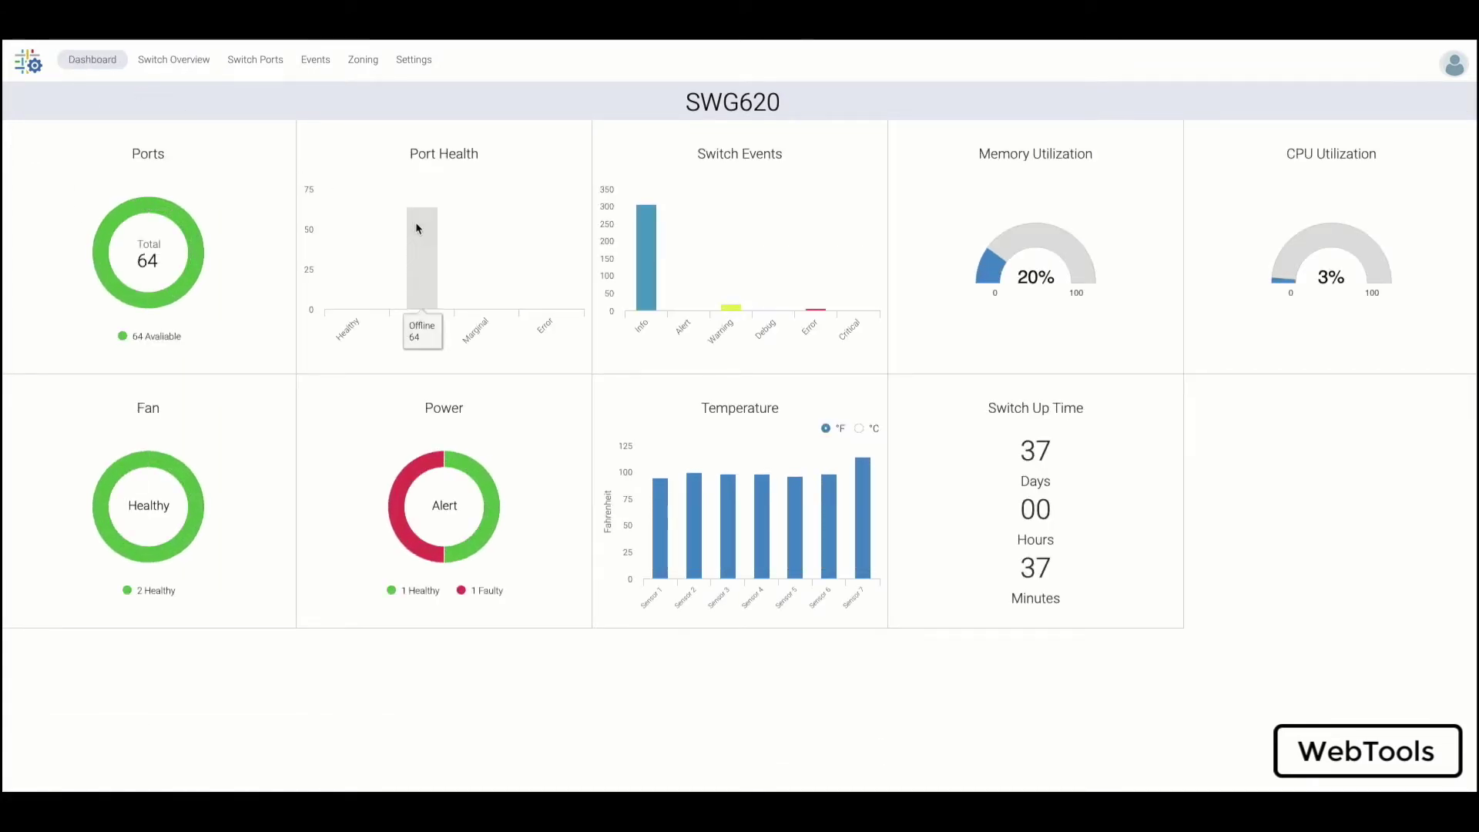
left_click(734, 307)
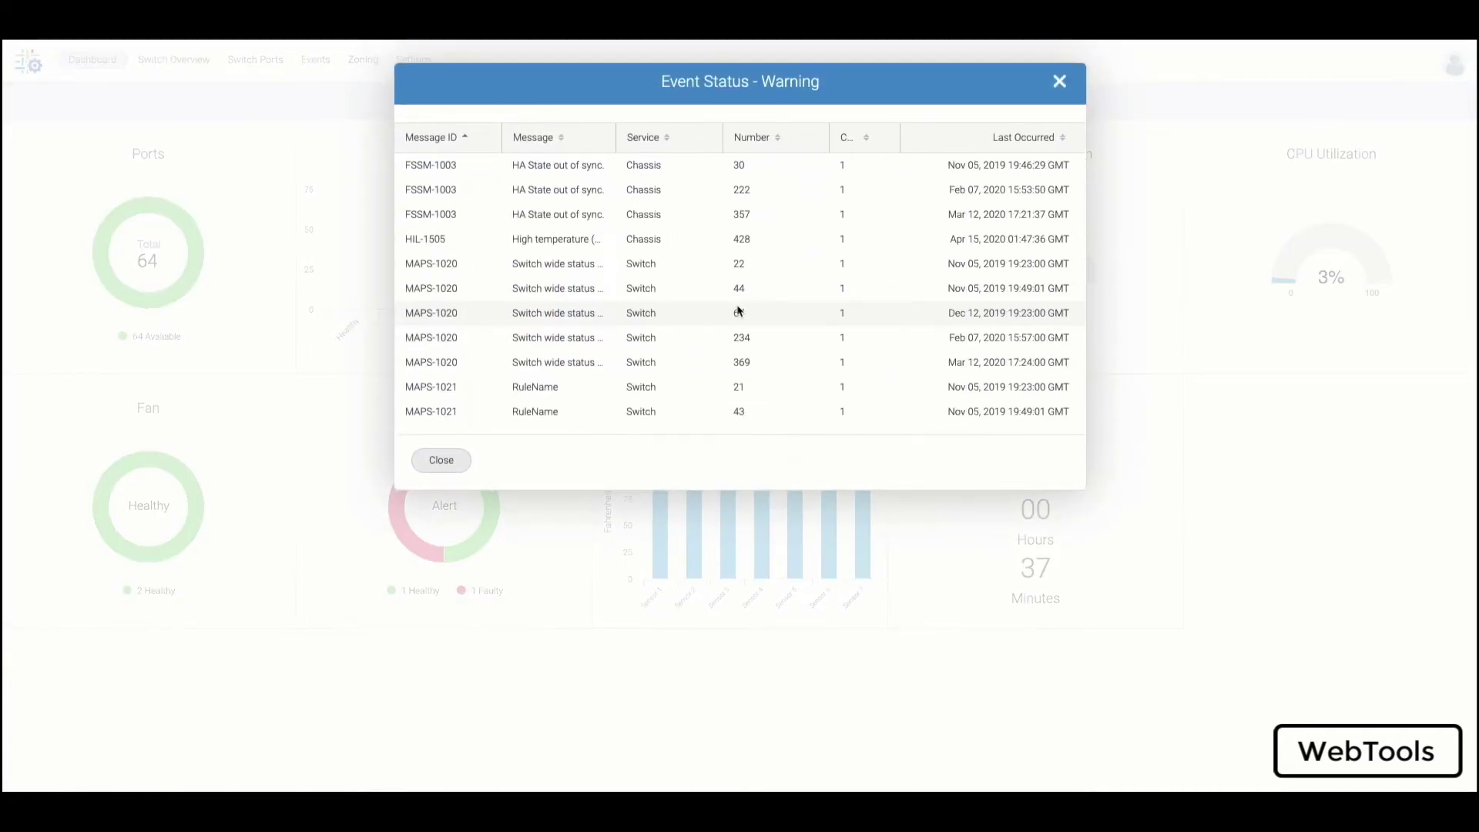
scroll(903, 228, "down", 4)
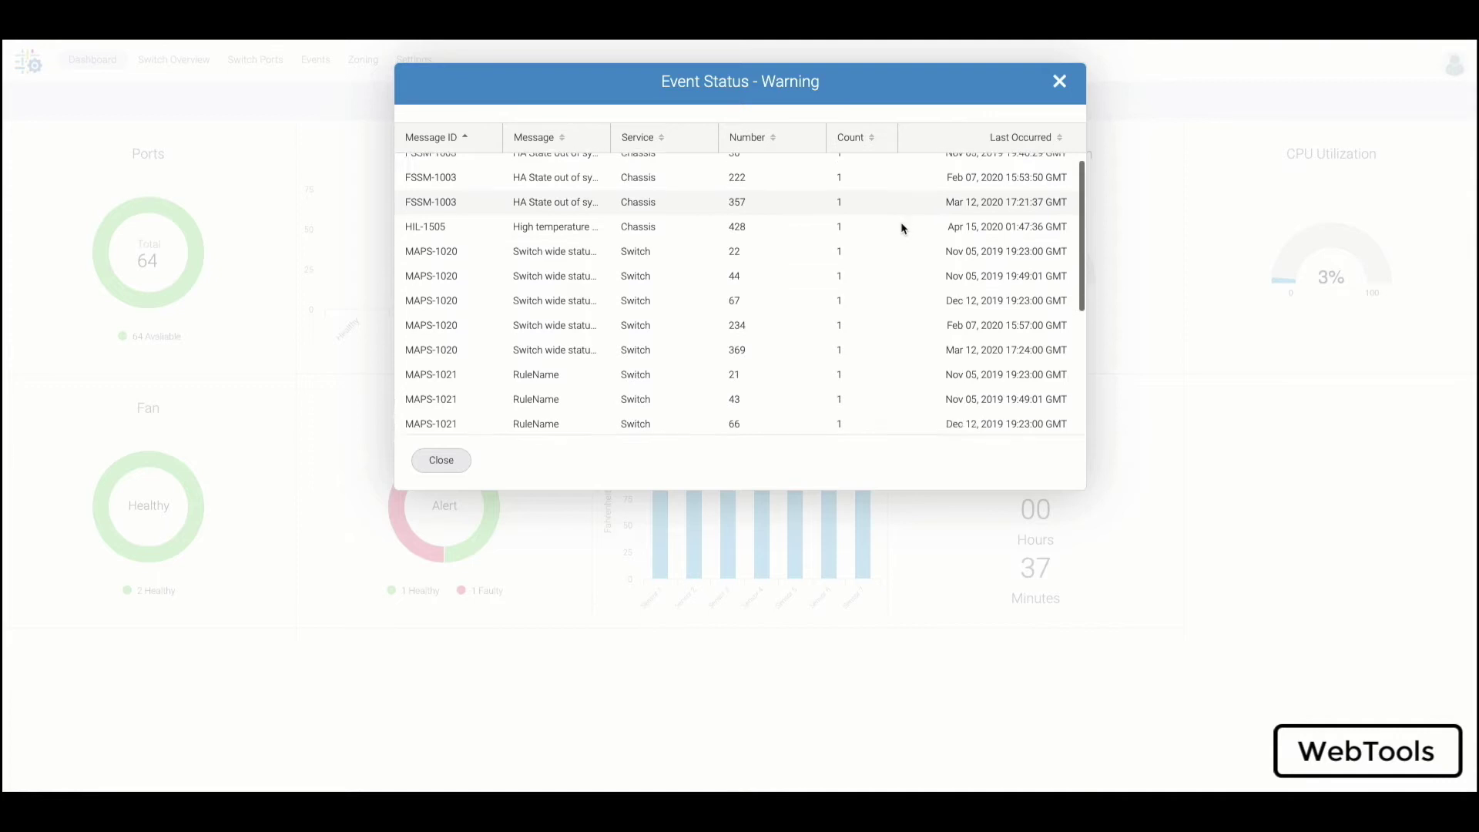
scroll(902, 228, "down", 2)
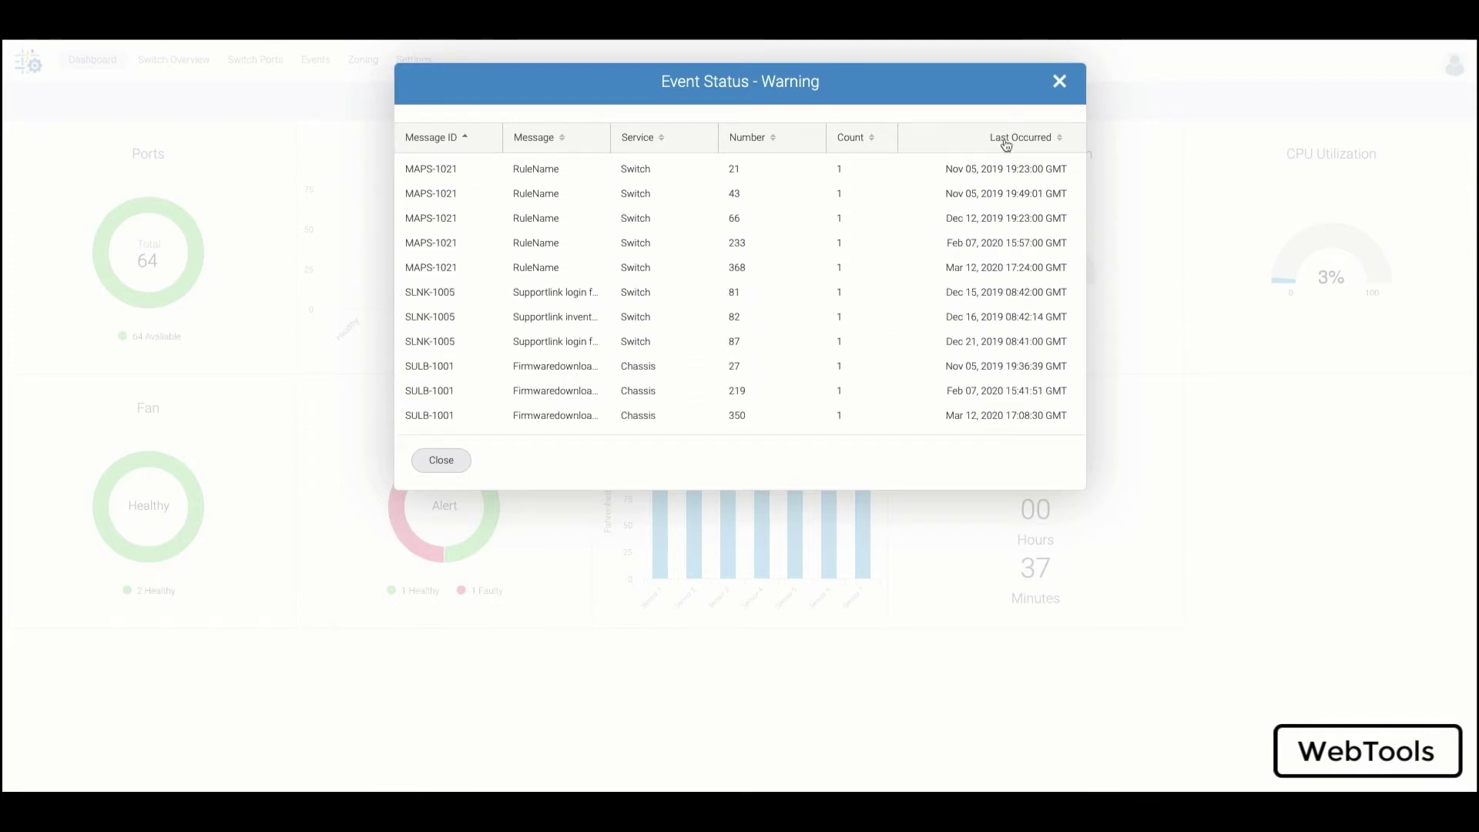
left_click(1060, 83)
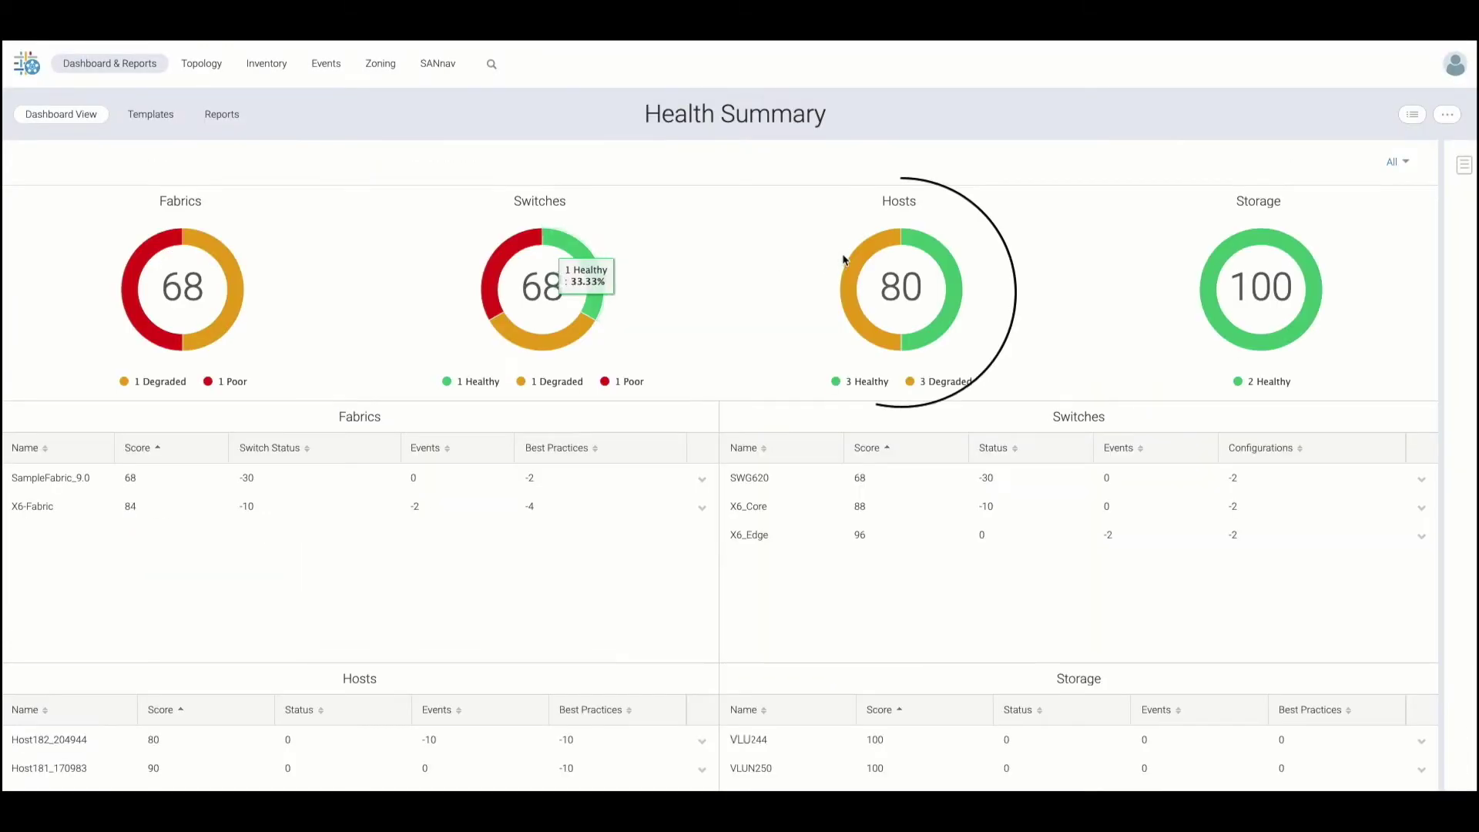
Step: Check degraded host Host182_204944's details: a MAPS port violation and no redundant storage paths
mouse_move(862, 256)
left_click(863, 257)
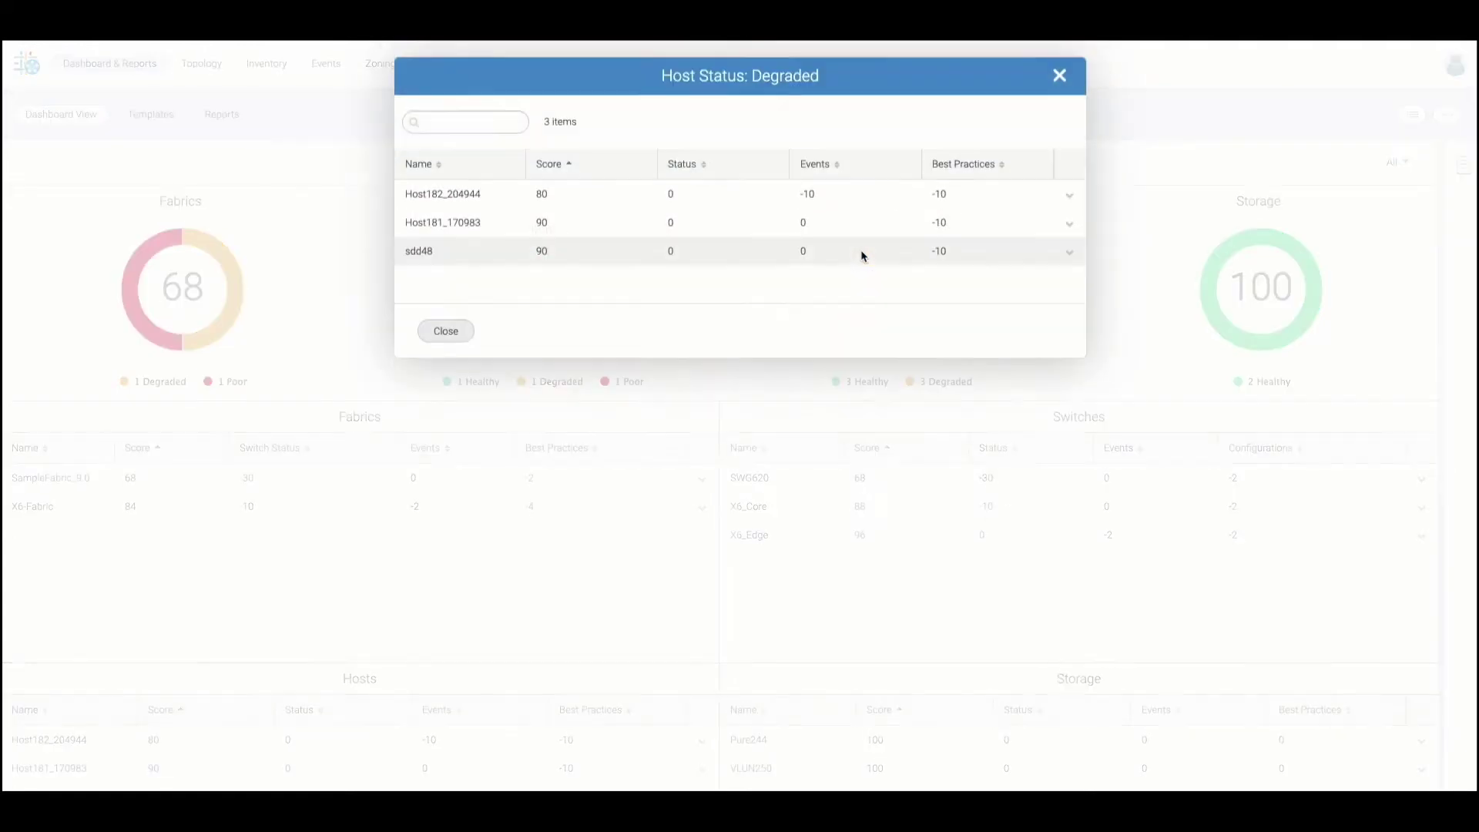
left_click(1070, 203)
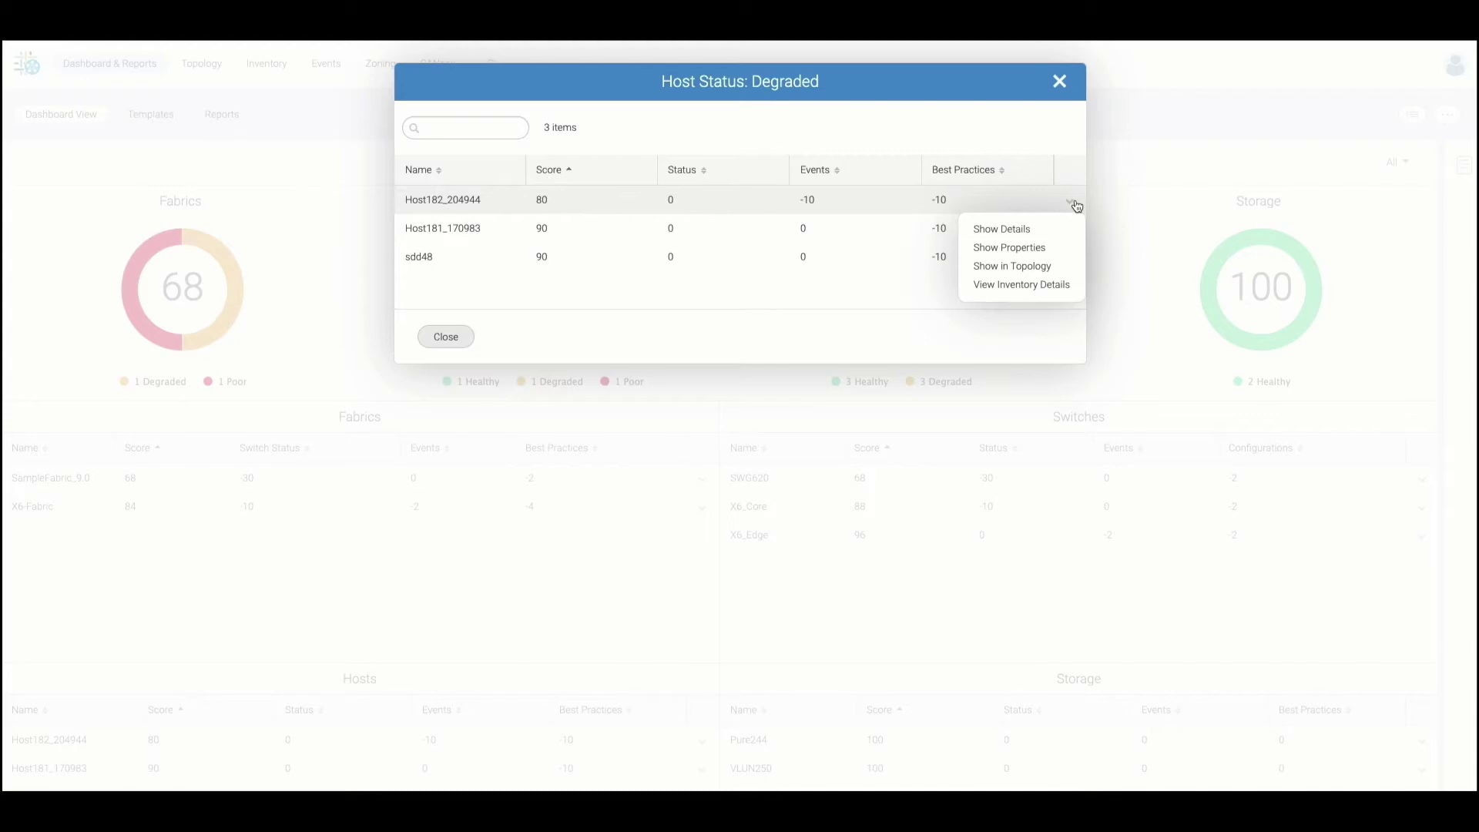
left_click(1060, 229)
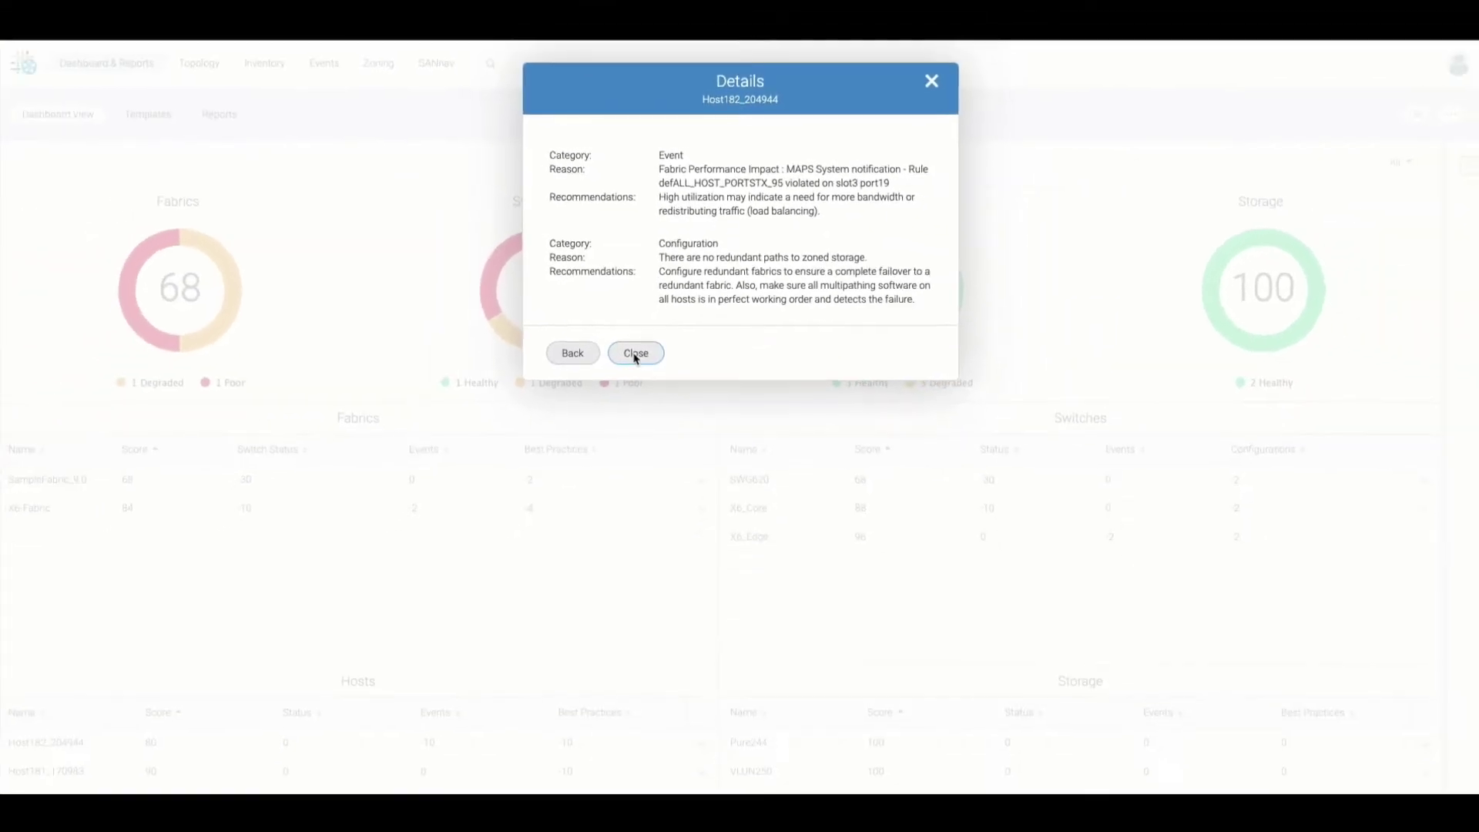
left_click(636, 354)
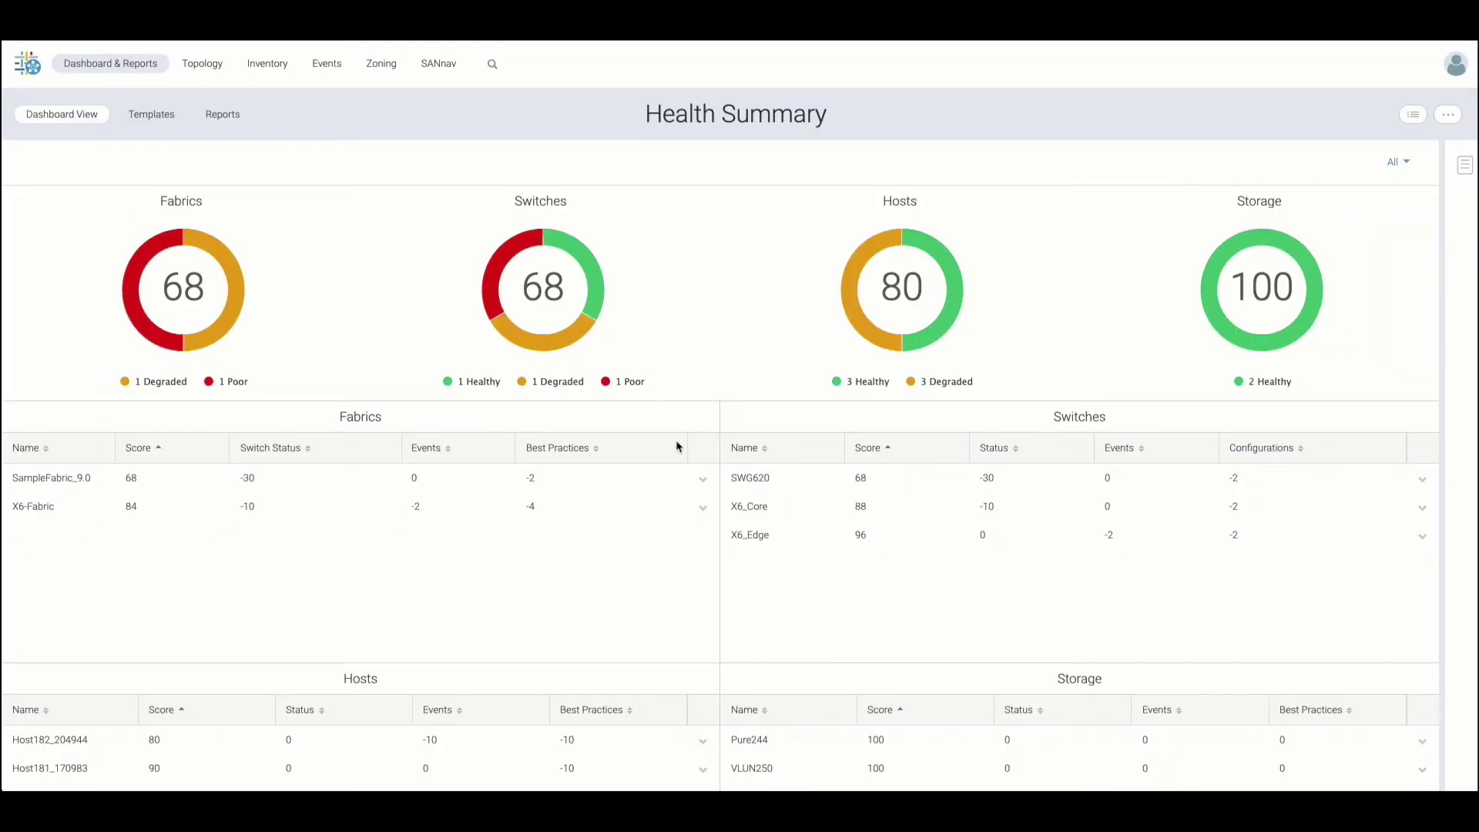
Step: Show X6-Fabric in the topology and expand X7_Core's ports and end devices
left_click(703, 507)
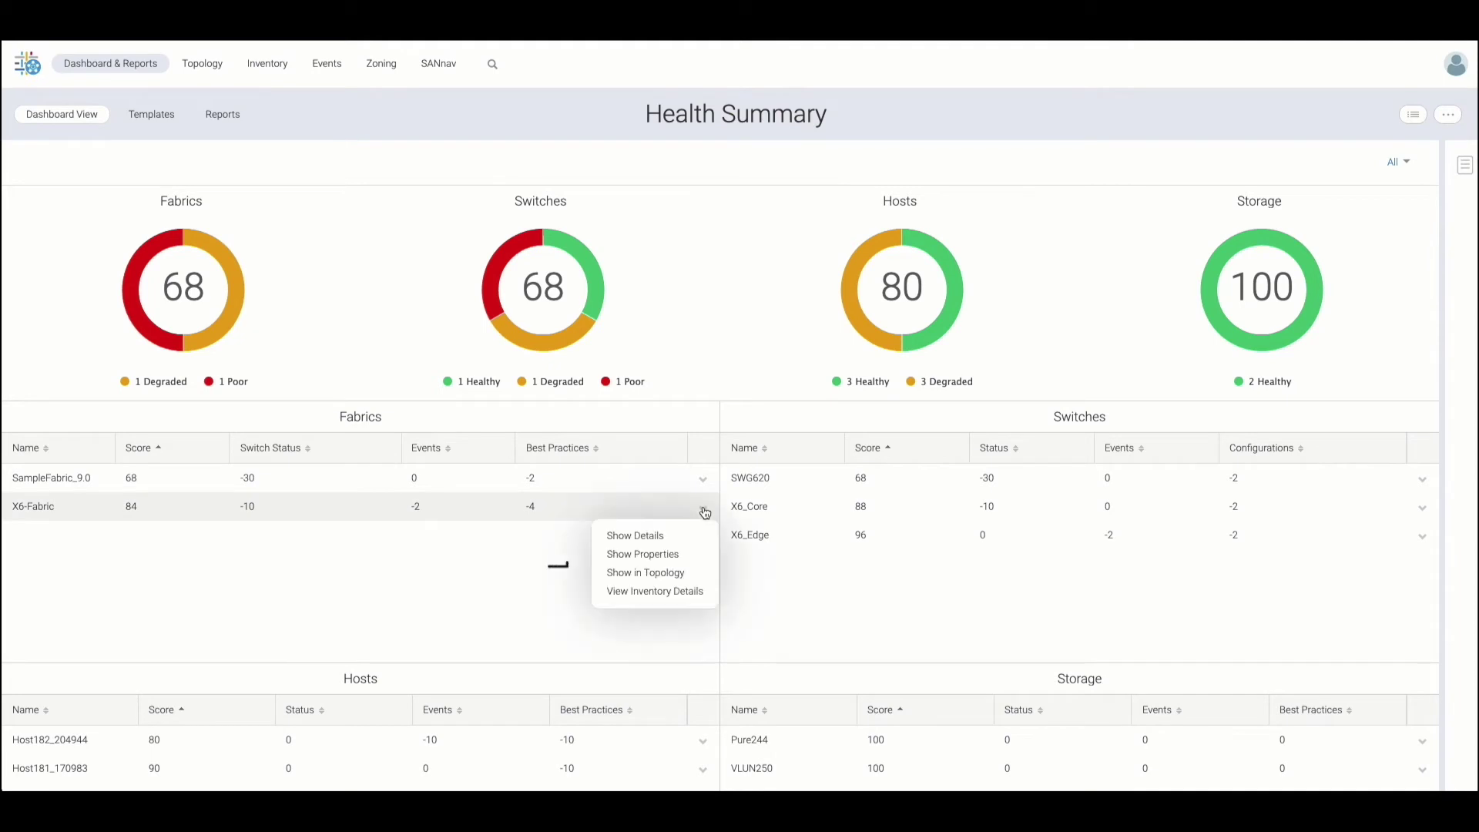
left_click(682, 572)
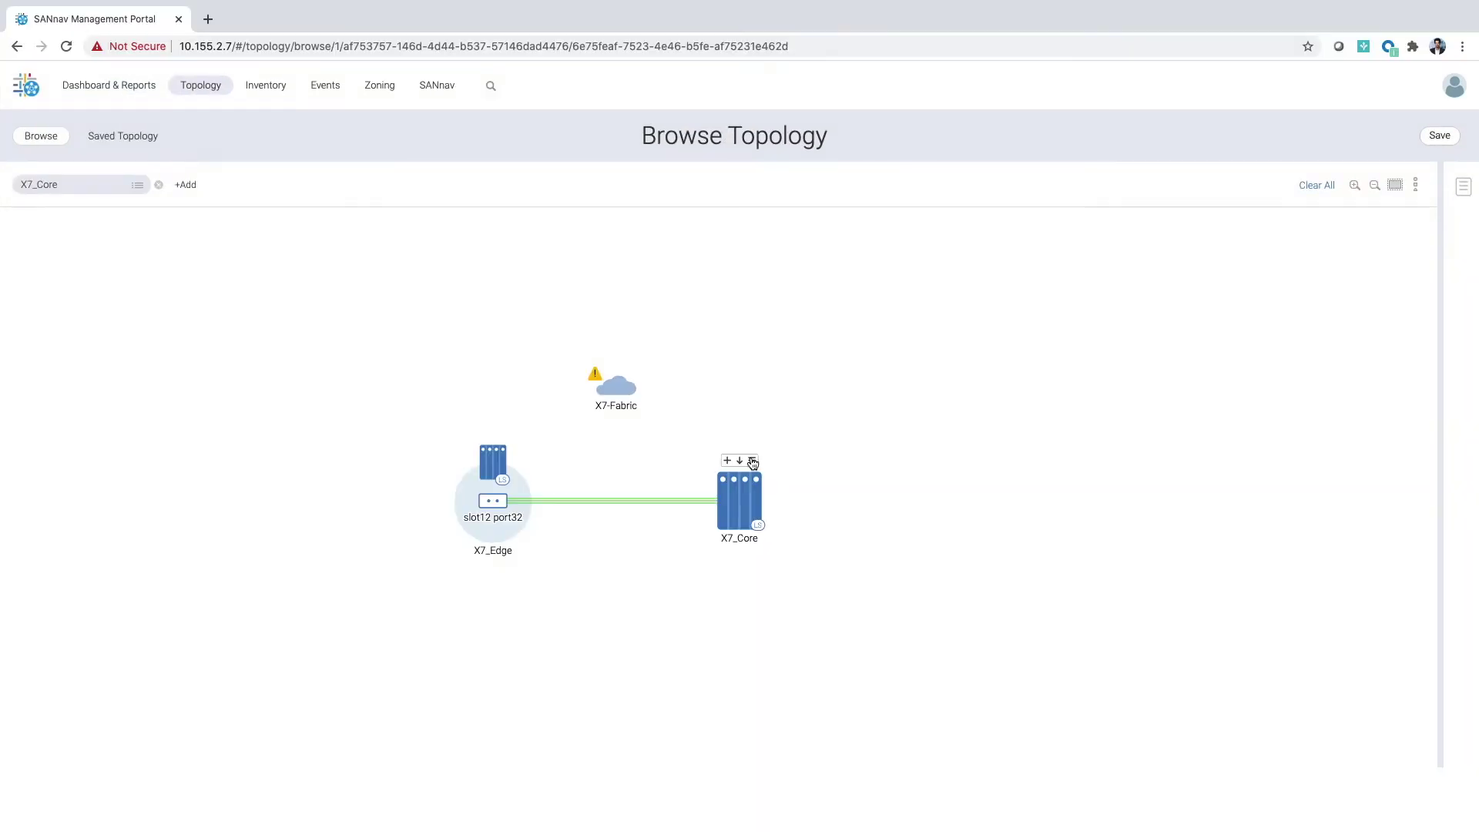
left_click(751, 462)
left_click(811, 504)
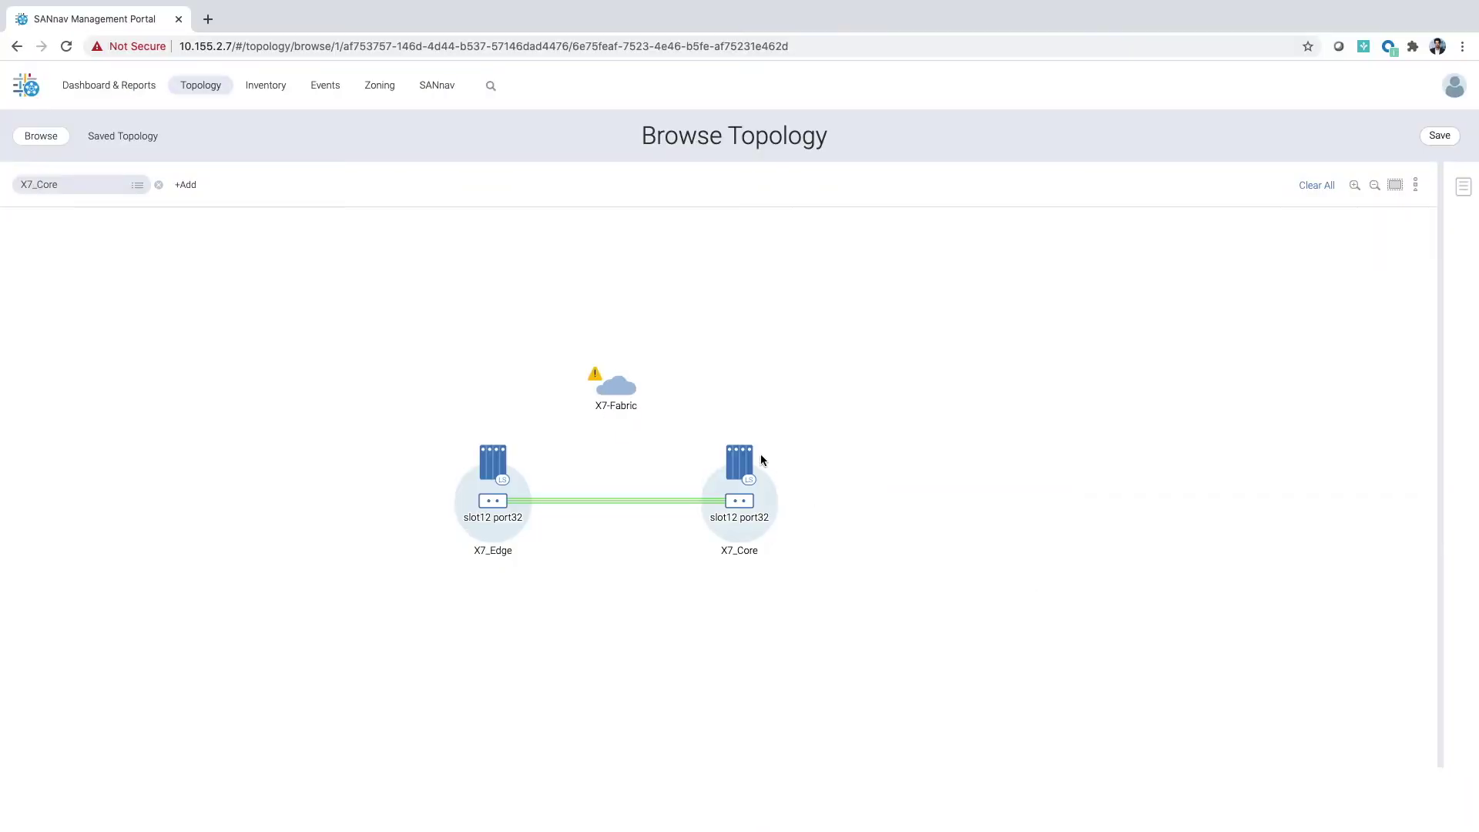
left_click(752, 433)
left_click(801, 505)
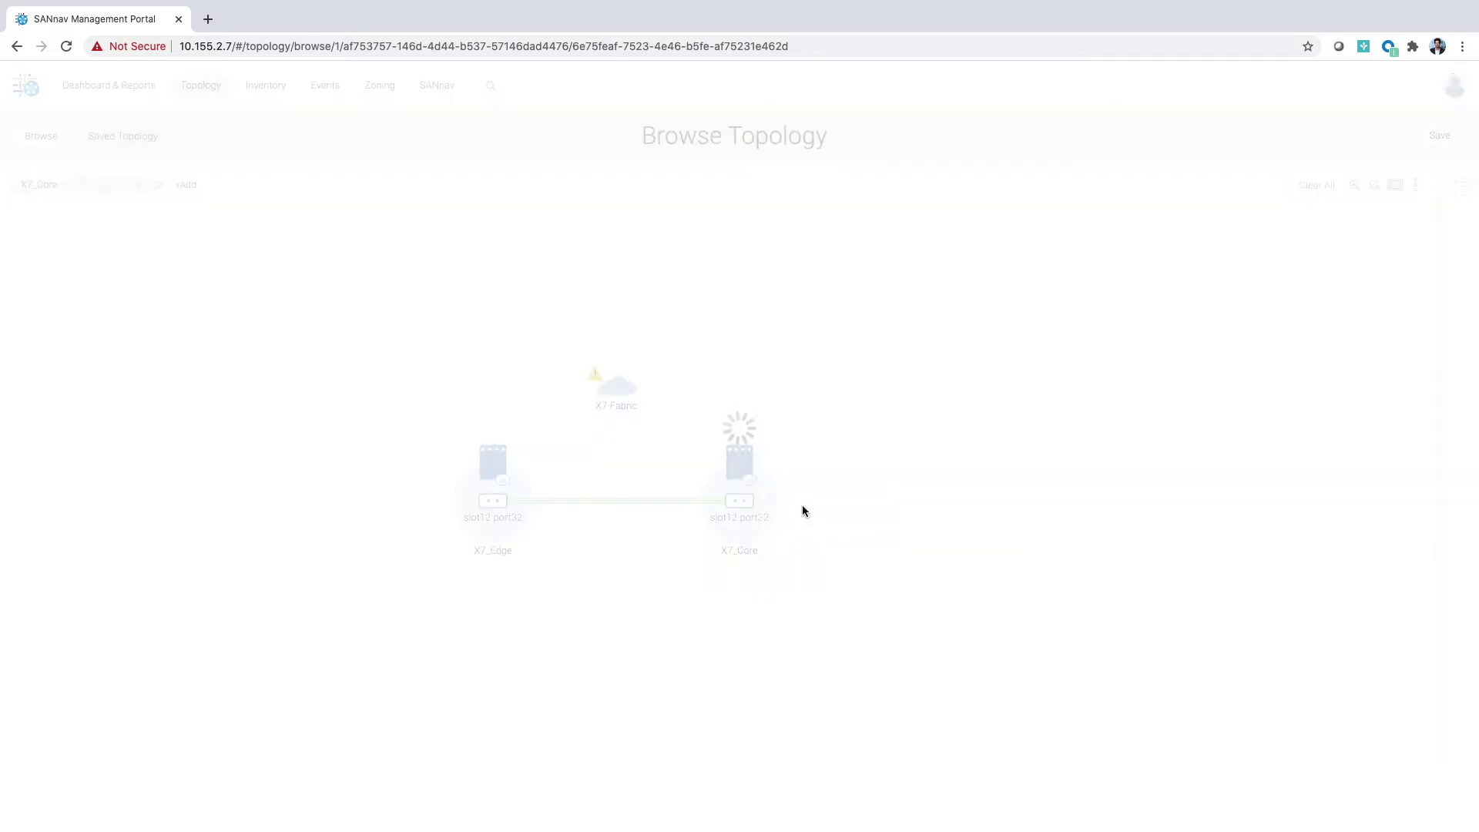
Step: Show X7_Edge's end devices and move the Host Group node beside X7_Edge
left_click(497, 462)
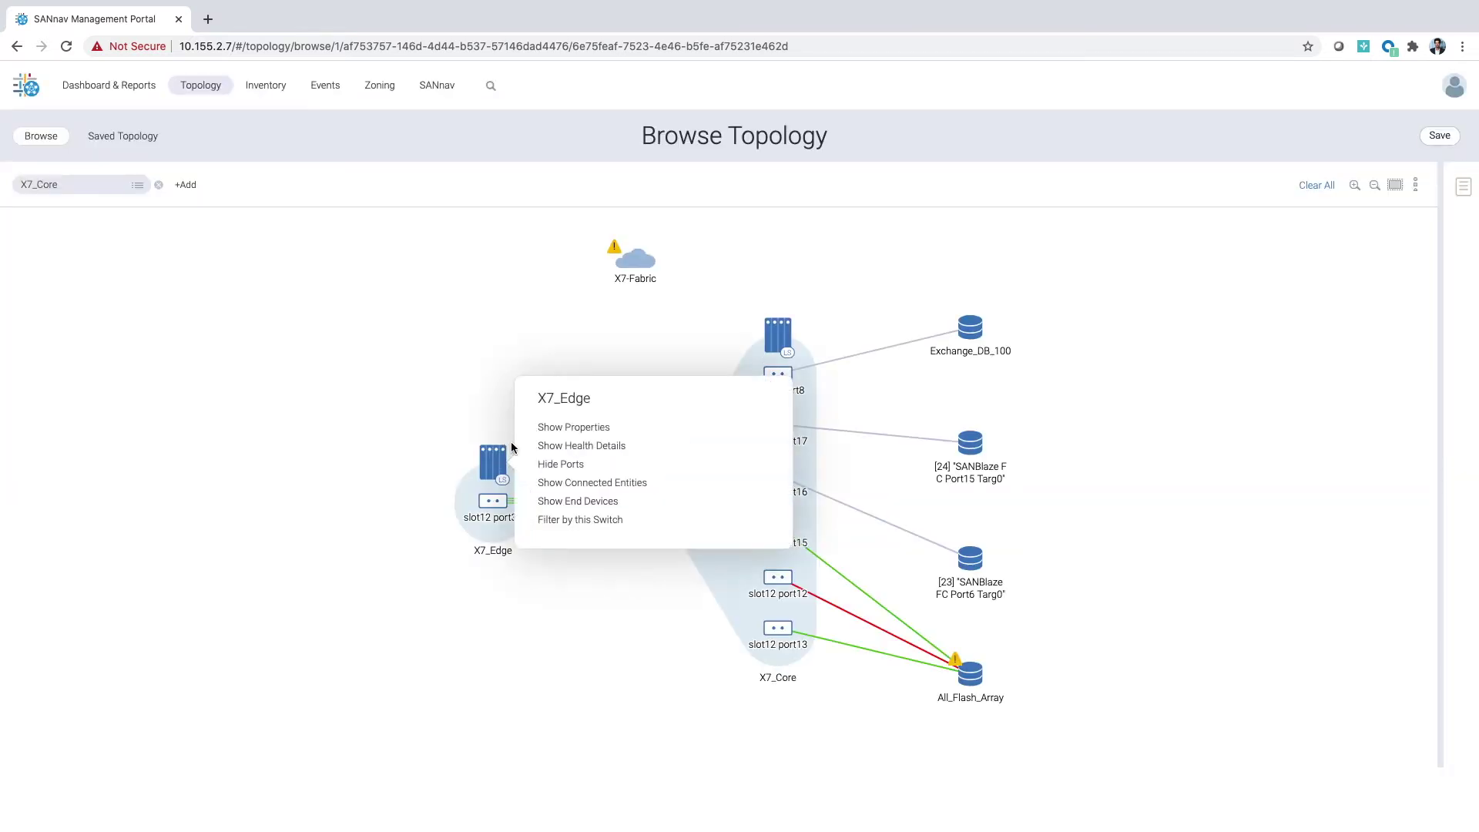
left_click(555, 502)
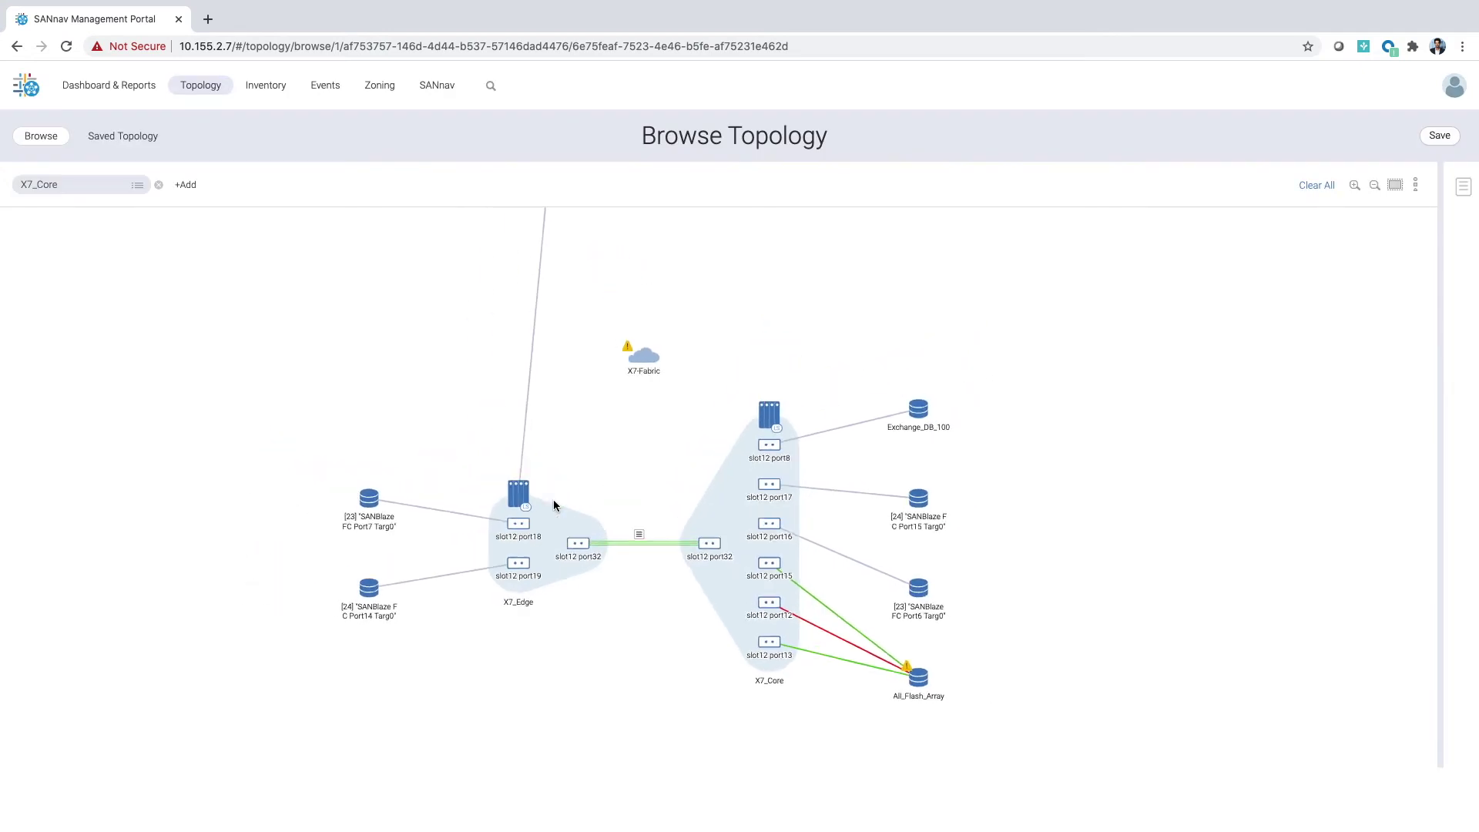
left_click_drag(583, 295, 477, 483)
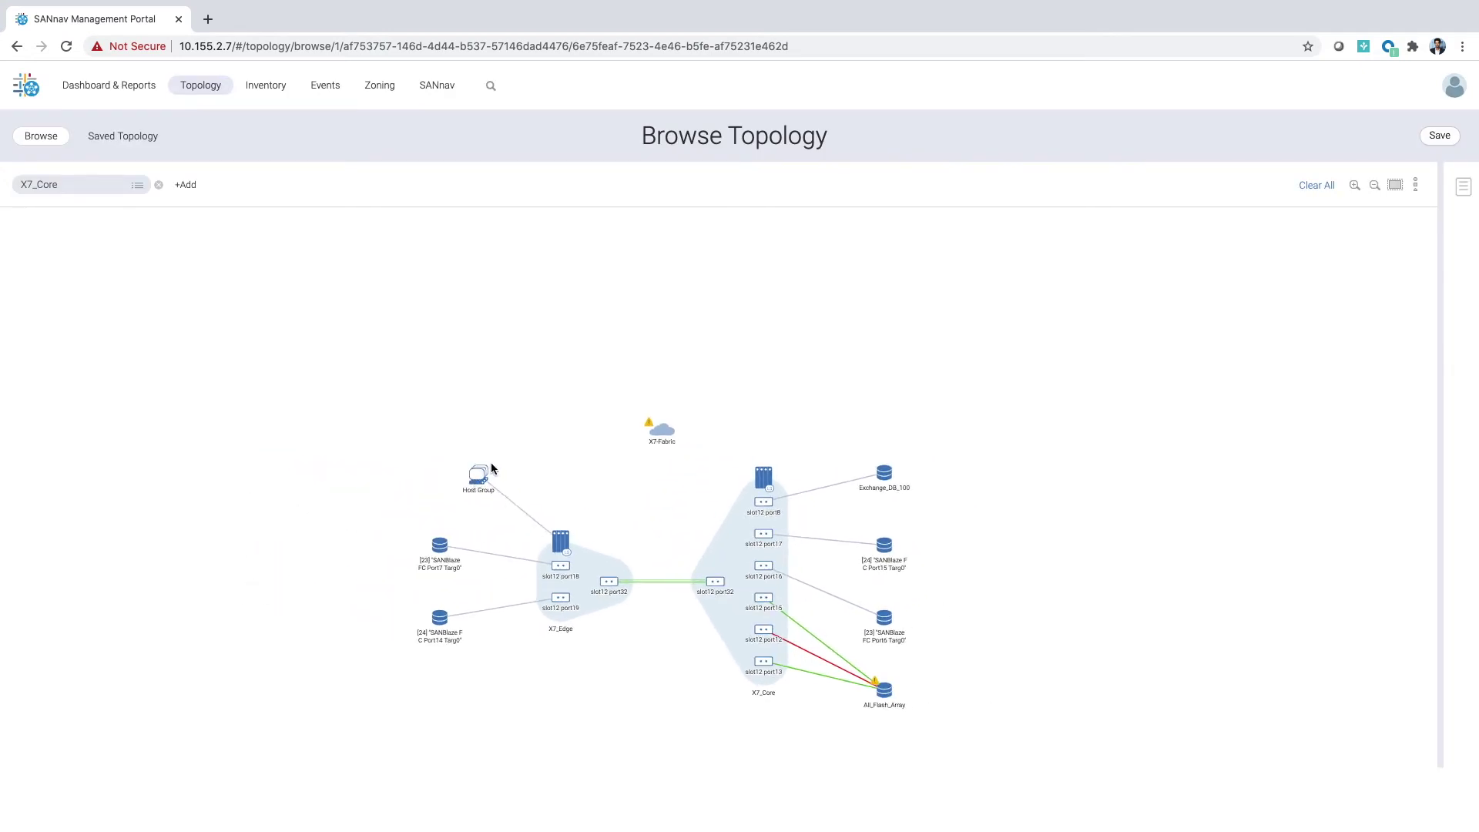
left_click(478, 460)
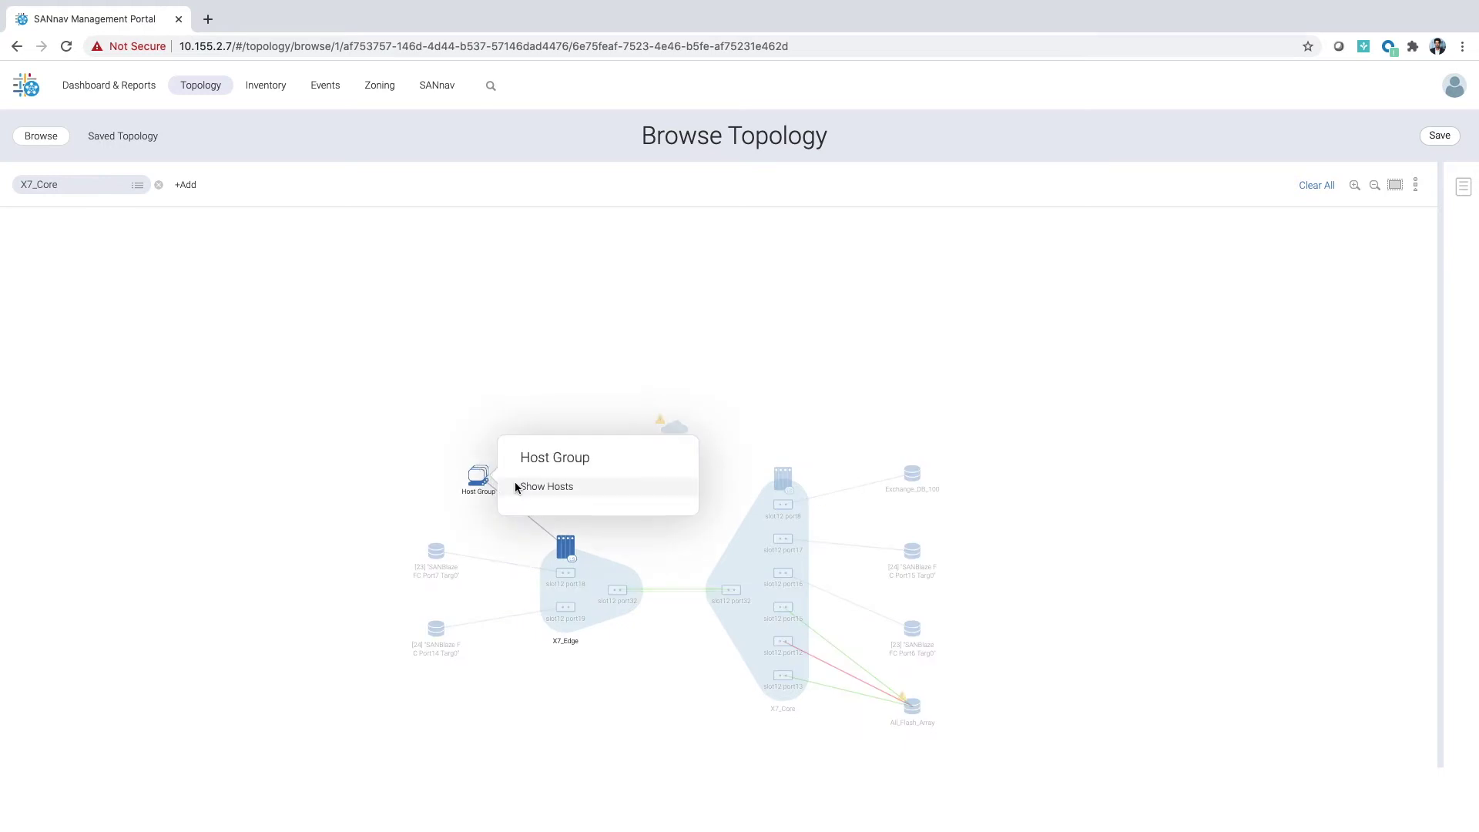
Step: Add Oracle_Server_182, Exchange_Server_100 and SQL_Server_208 from the Host Group to the topology
left_click(531, 486)
left_click(635, 218)
left_click(635, 275)
left_click(635, 304)
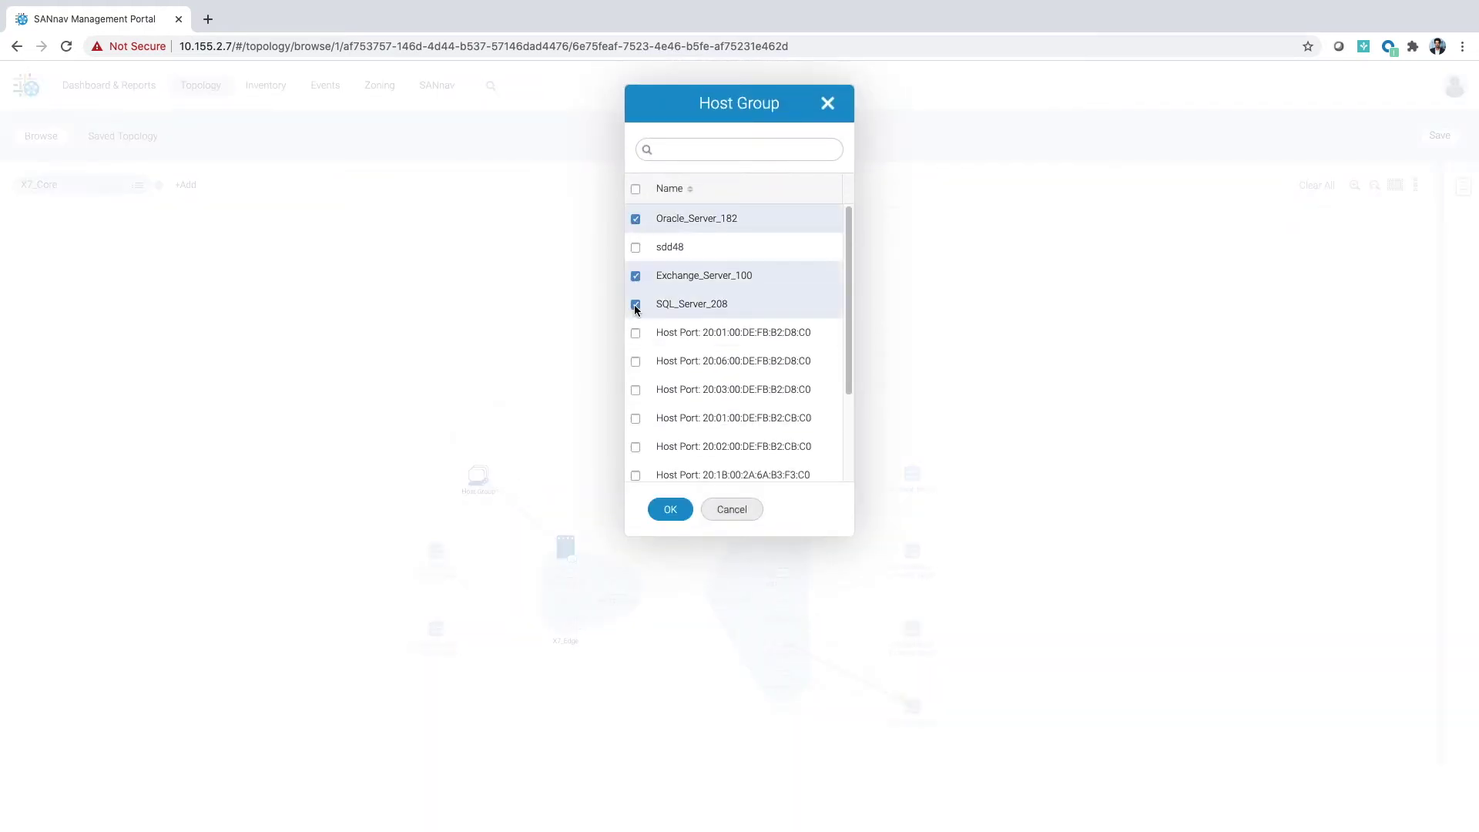
left_click(667, 508)
left_click_drag(233, 482, 456, 315)
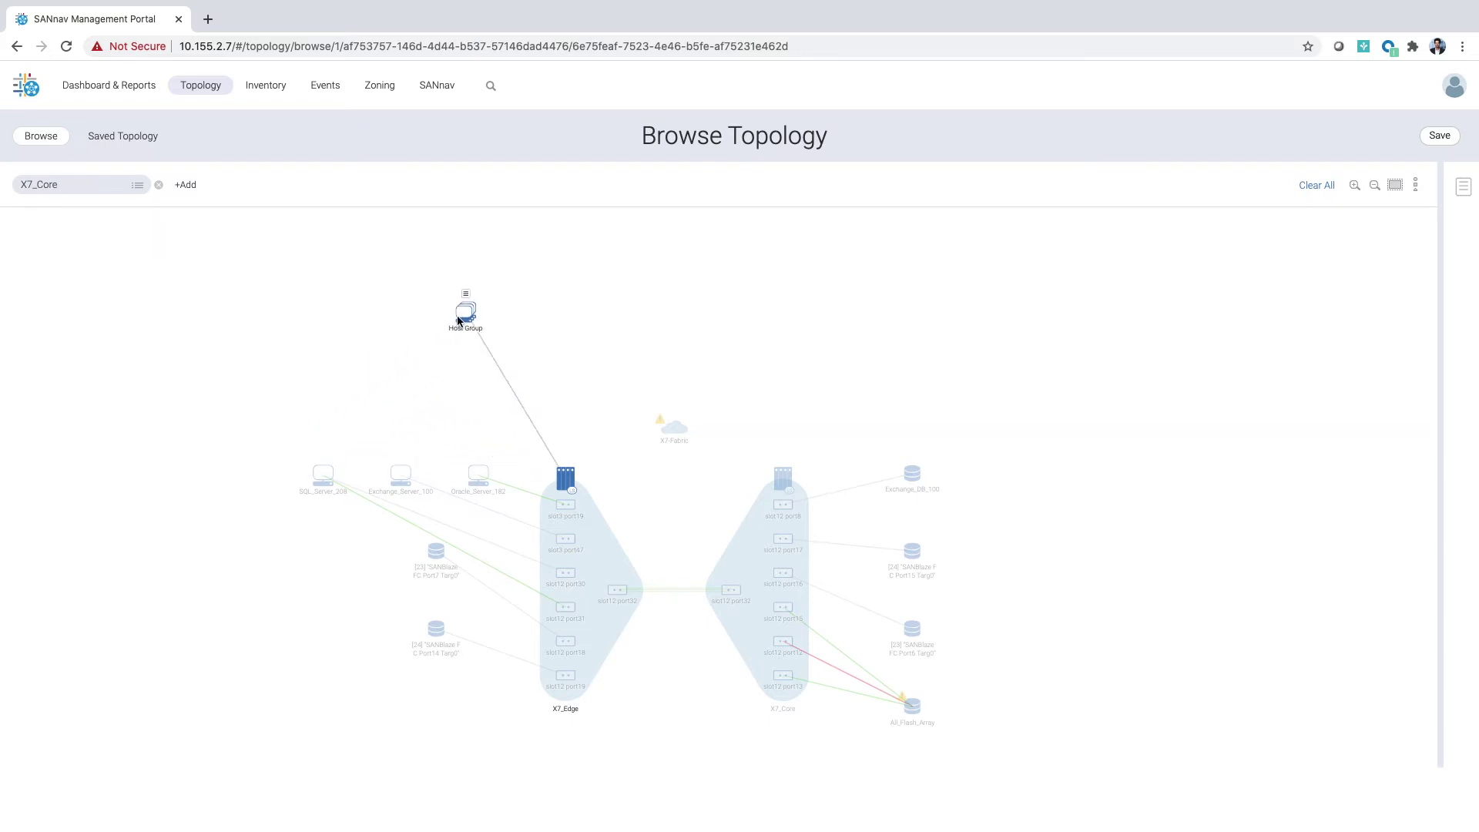
Step: Filter the topology down to the Exchange_DB_100 storage path
left_click(667, 511)
left_click(914, 475)
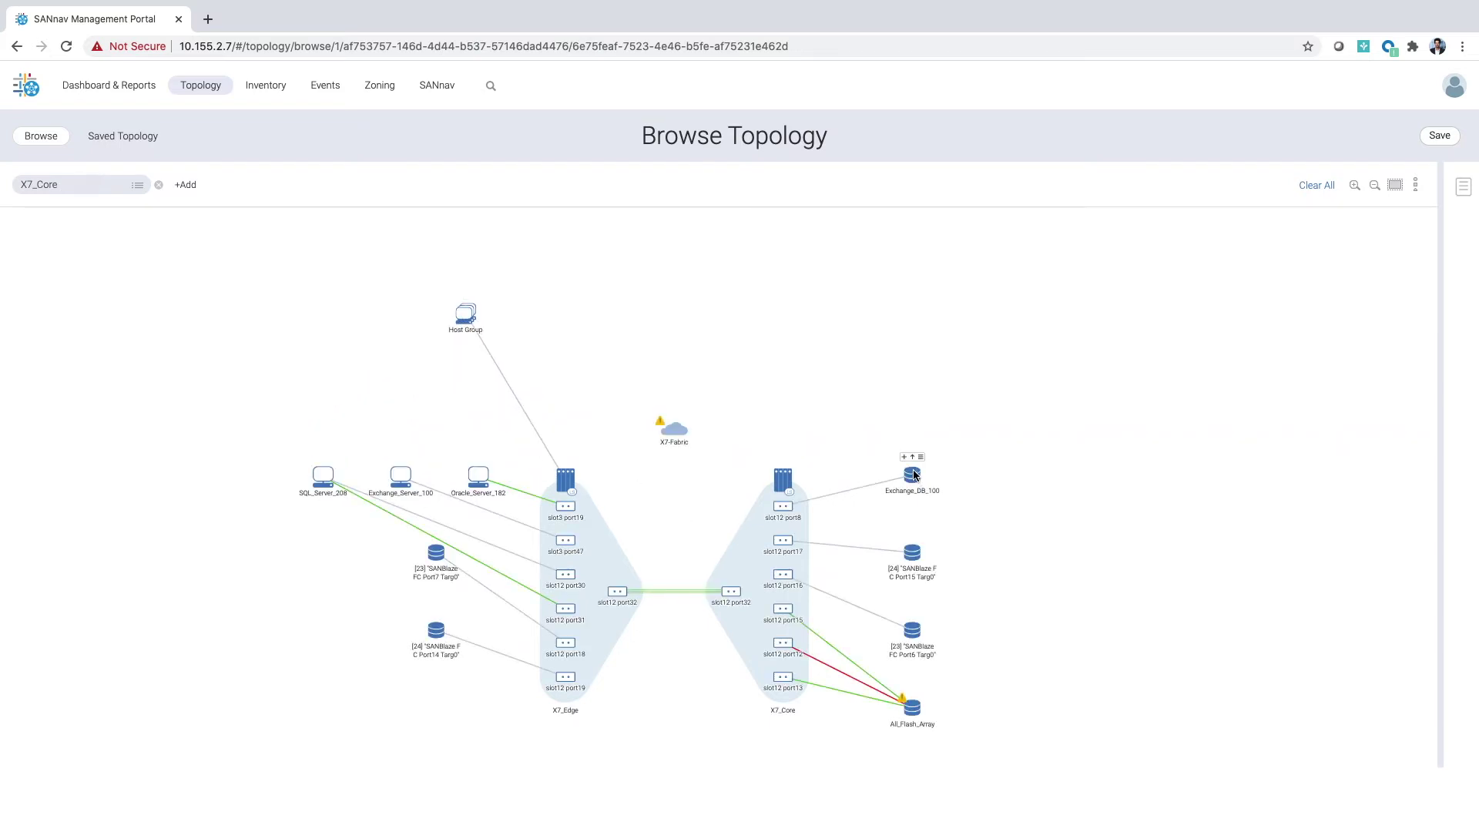
left_click(919, 459)
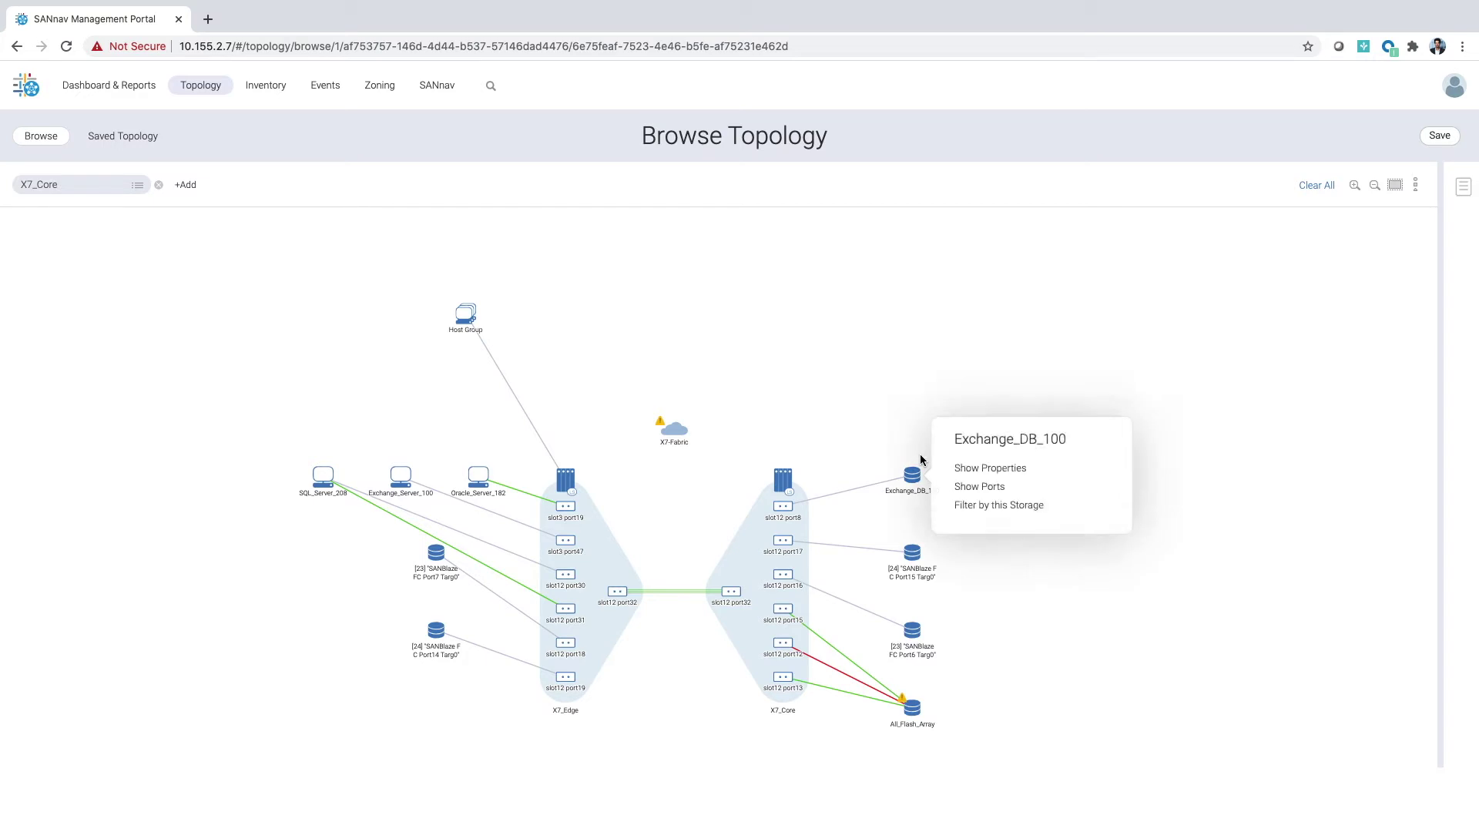
left_click(981, 510)
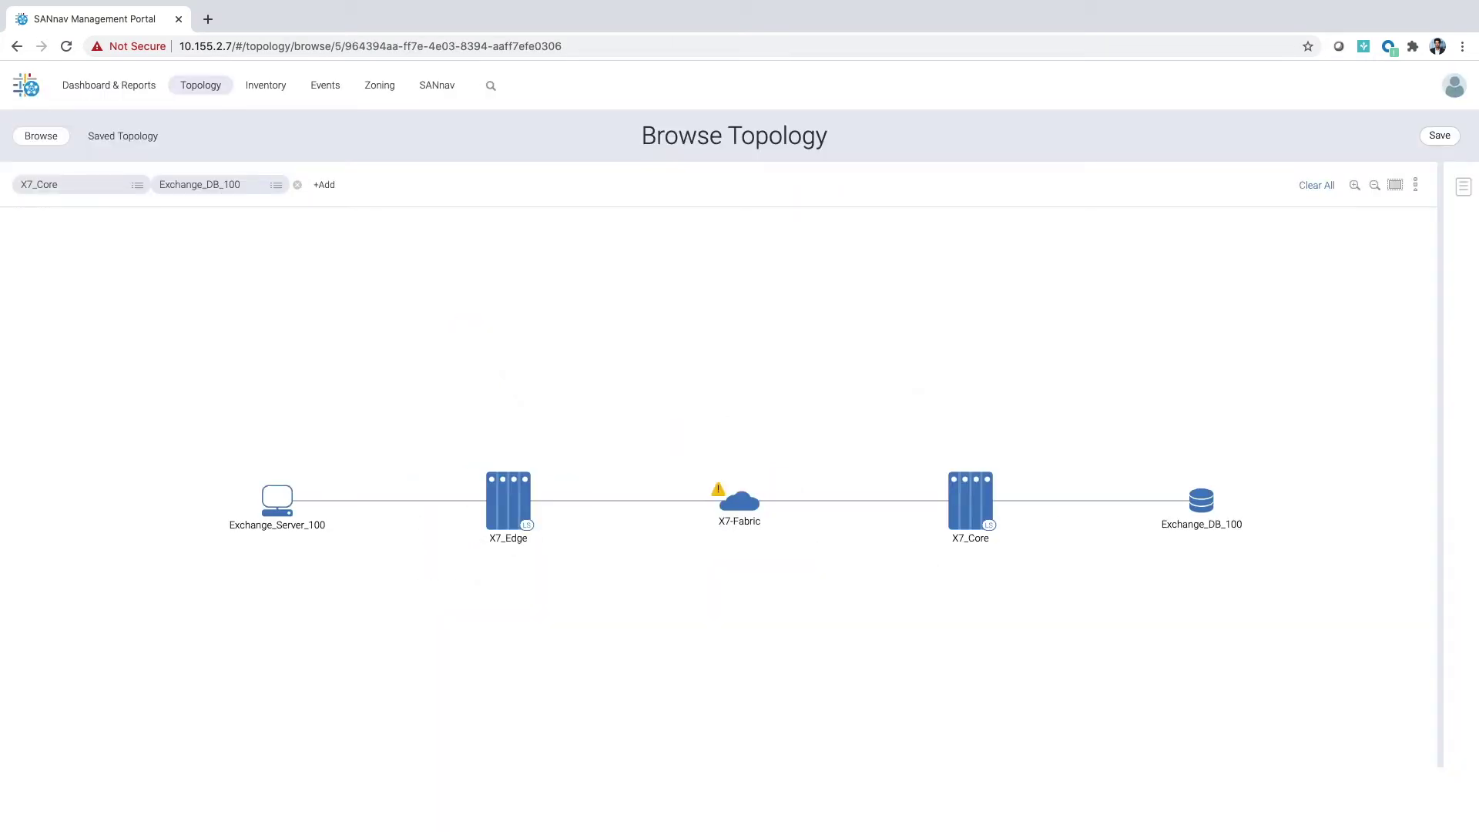
Step: Show X7_Edge's ports, review slot3 port47's properties, then return to the Health Summary dashboard
left_click(519, 465)
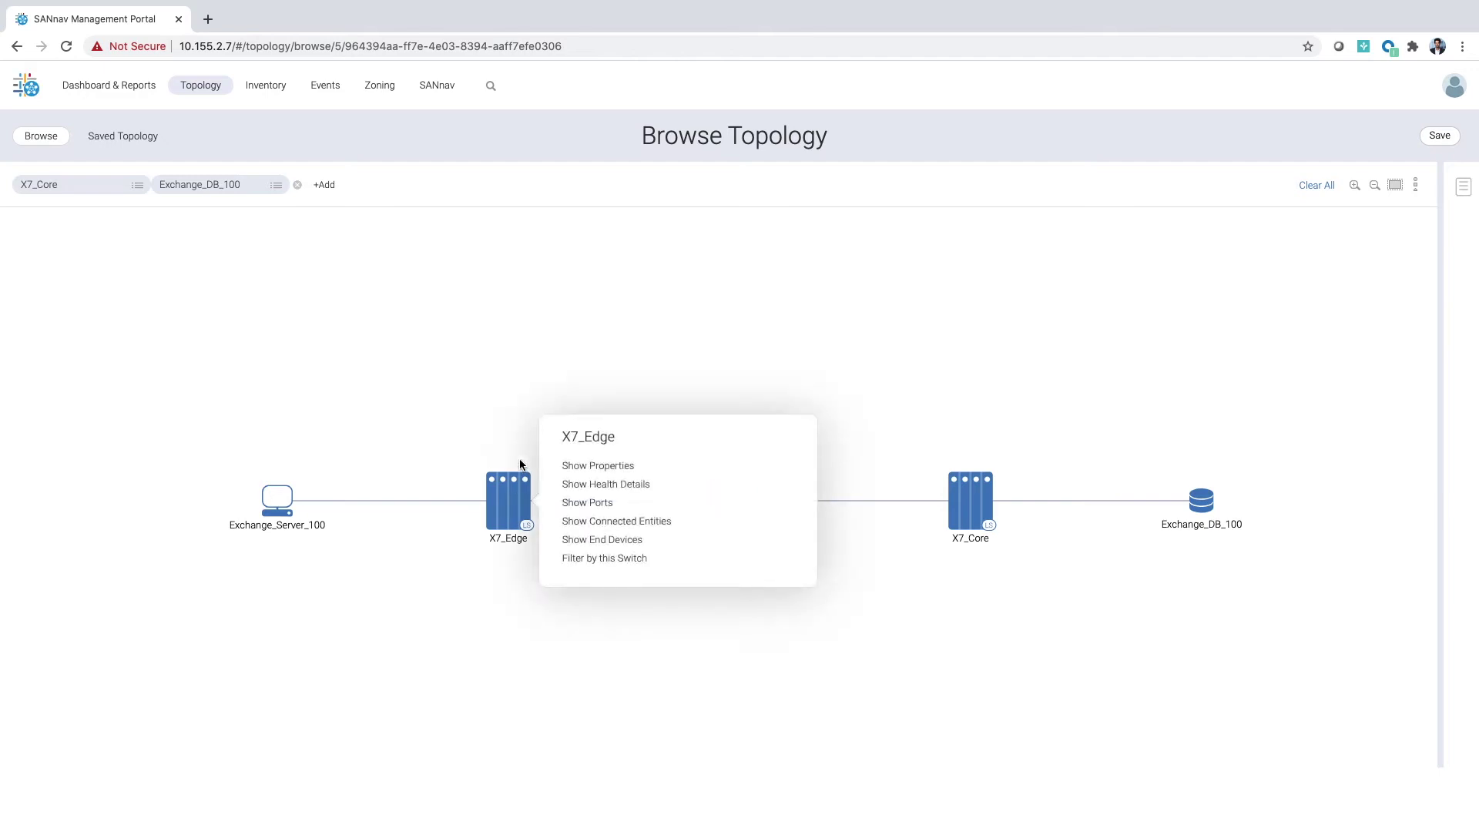
left_click(585, 502)
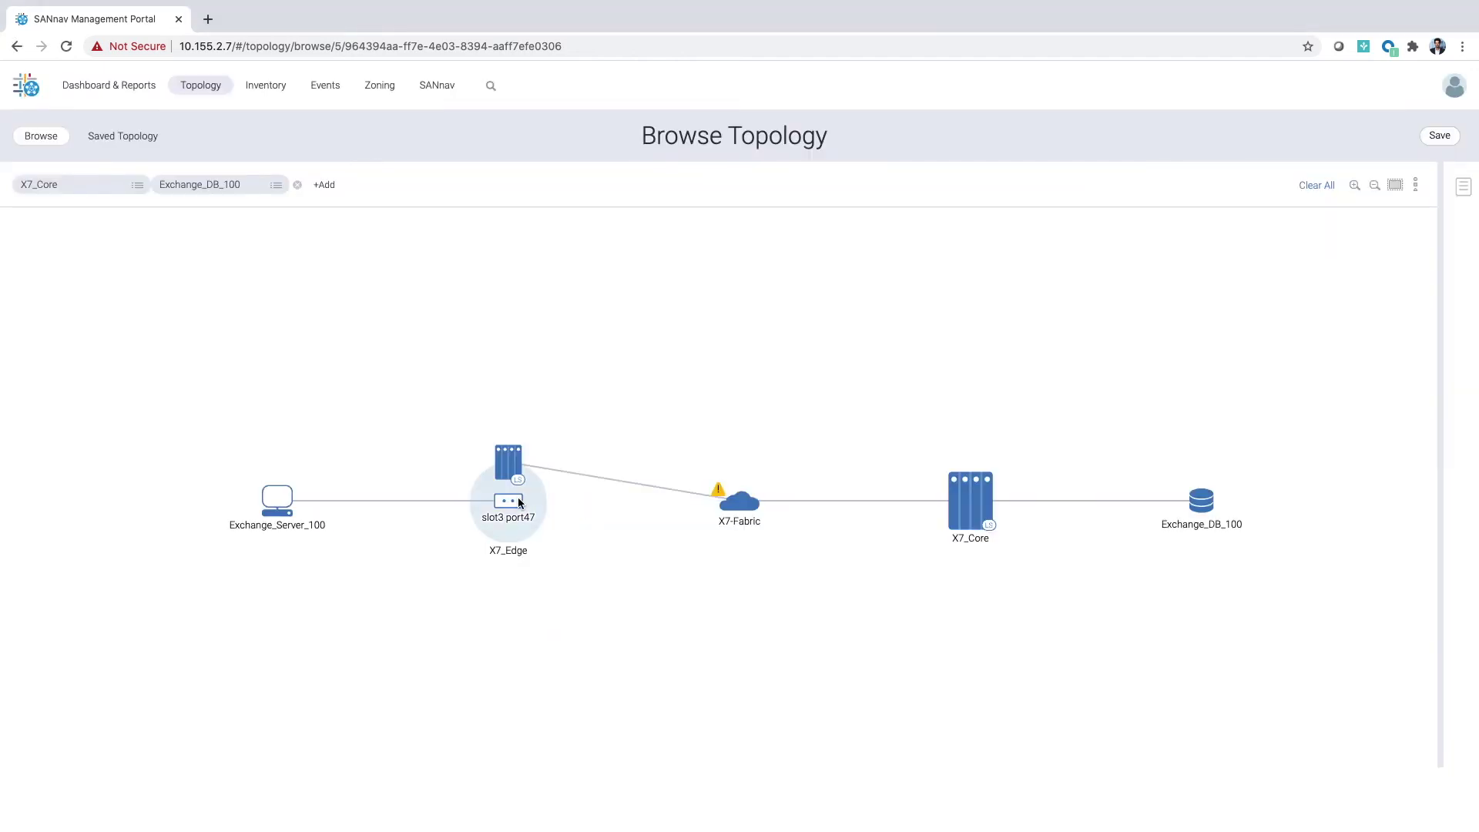
left_click(514, 482)
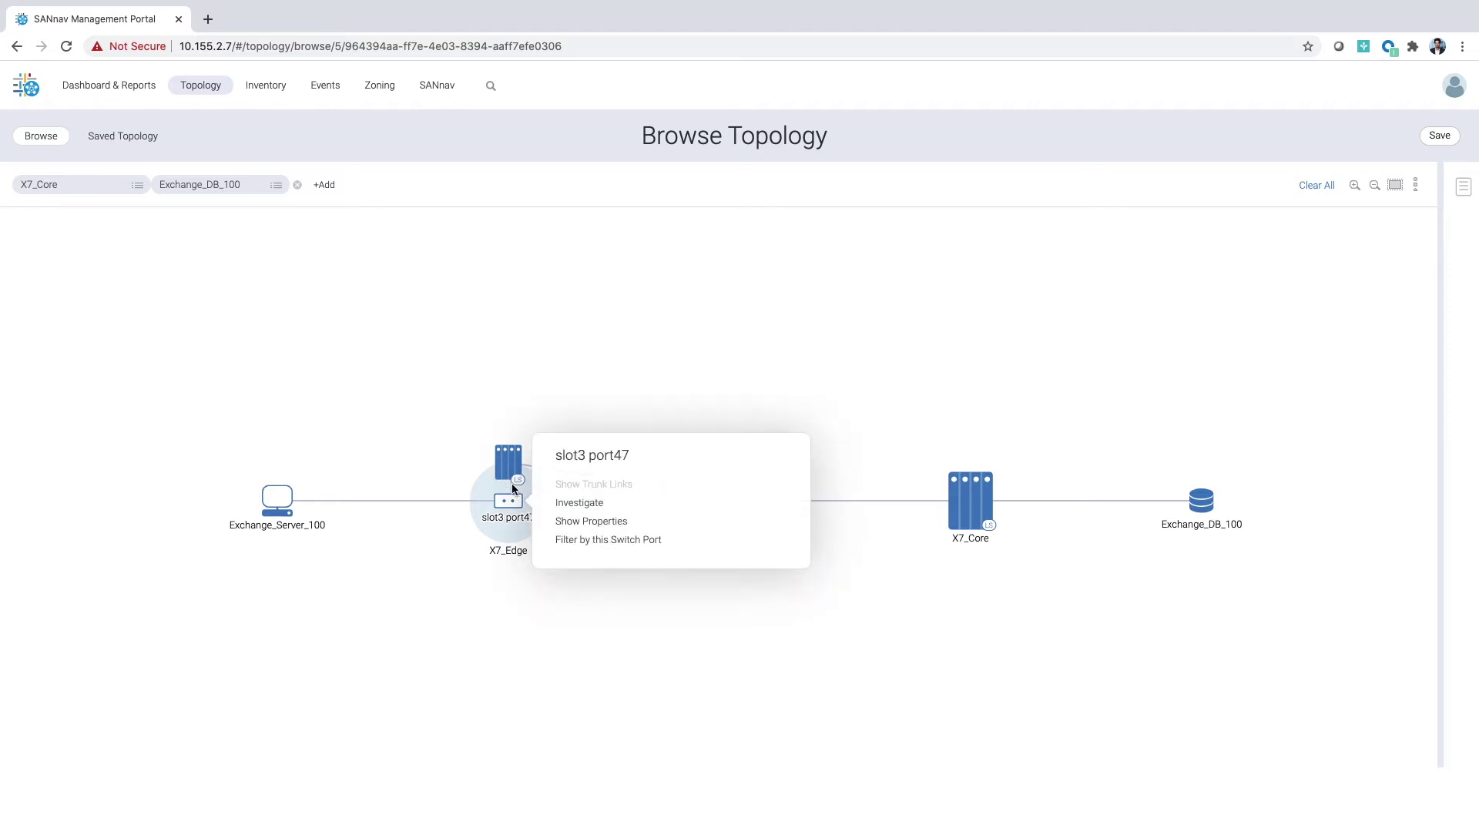
left_click(574, 522)
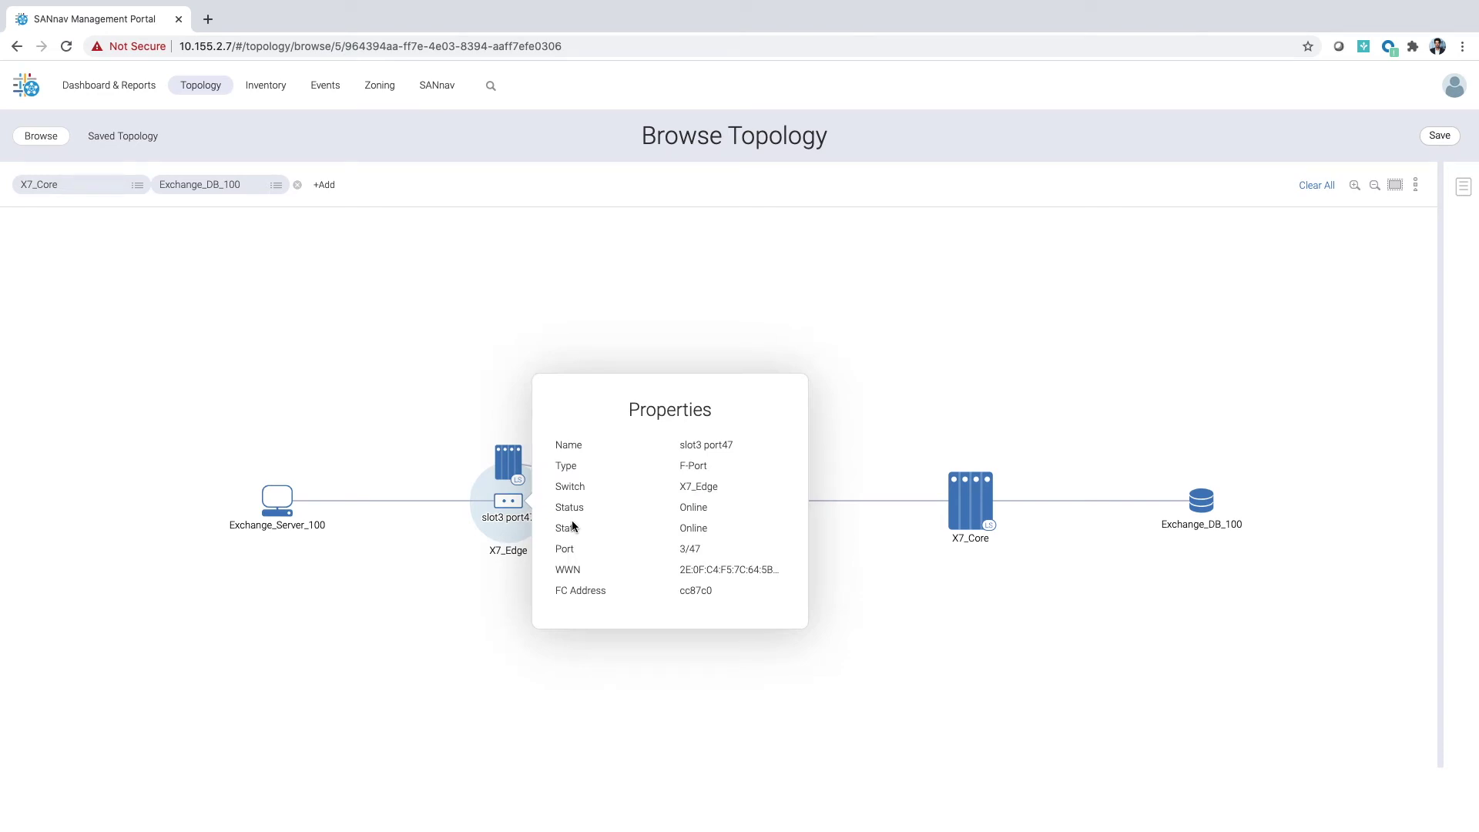
left_click(511, 523)
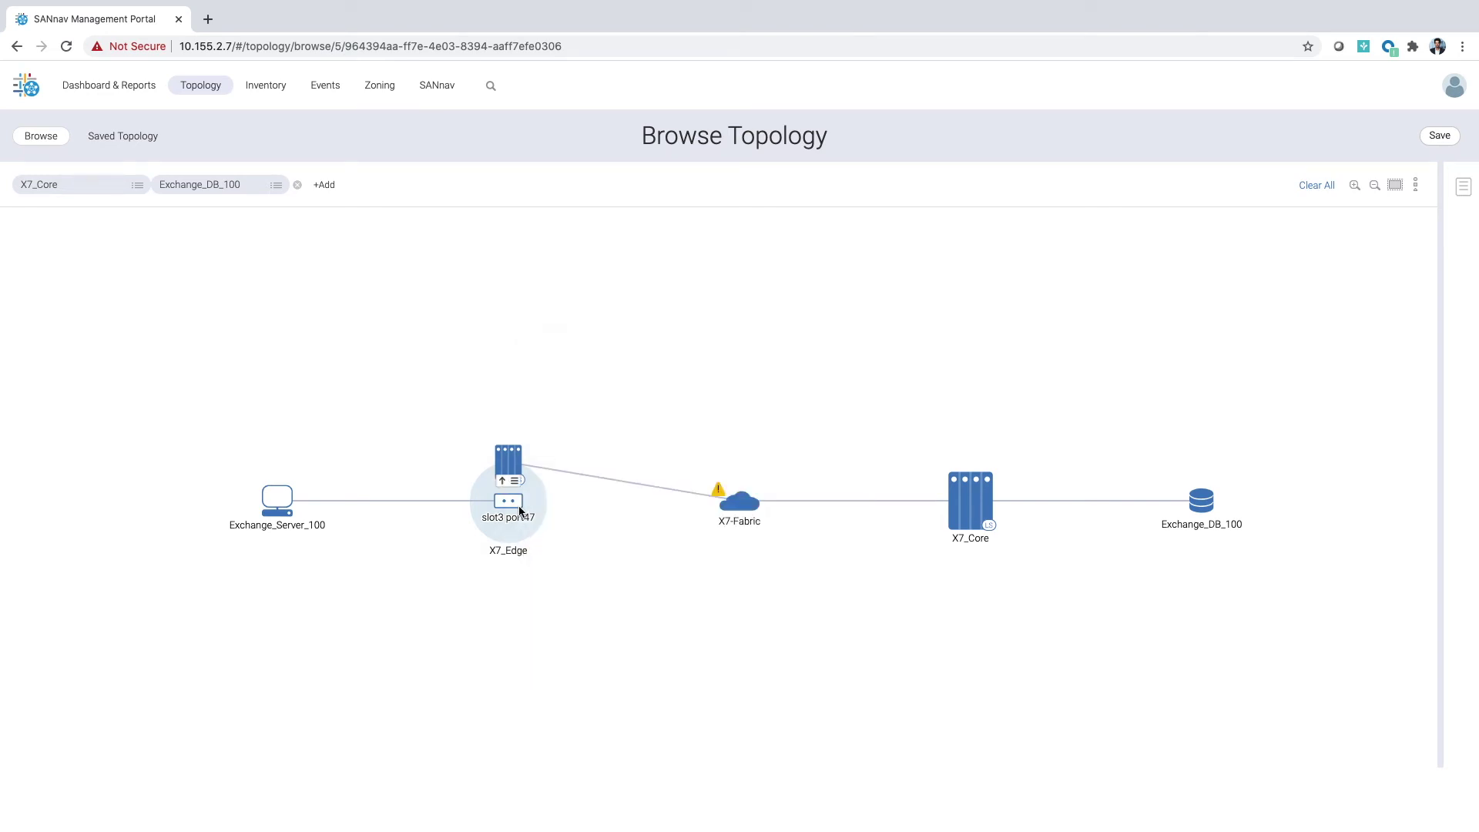
left_click(515, 482)
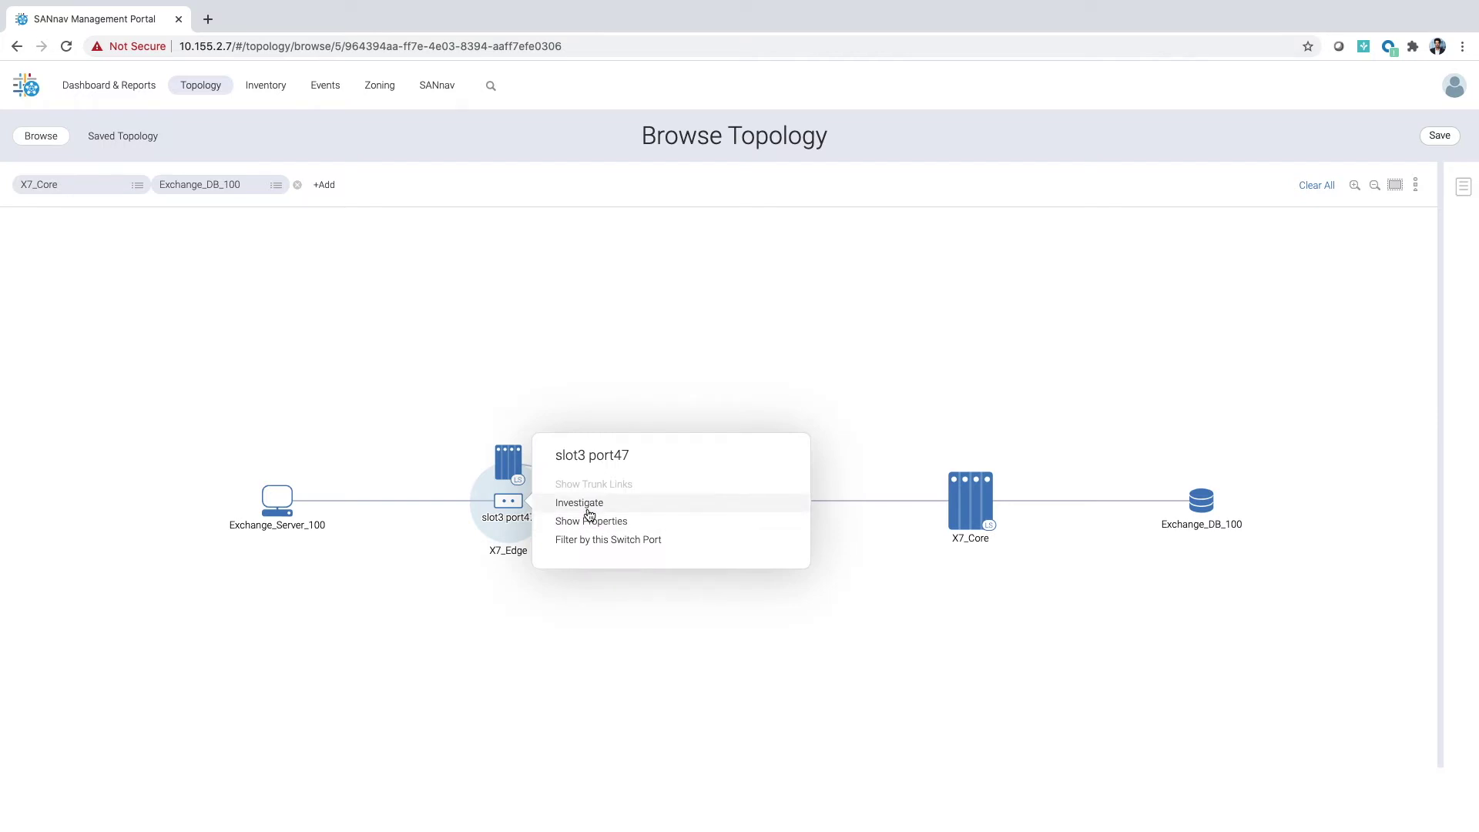
left_click(120, 85)
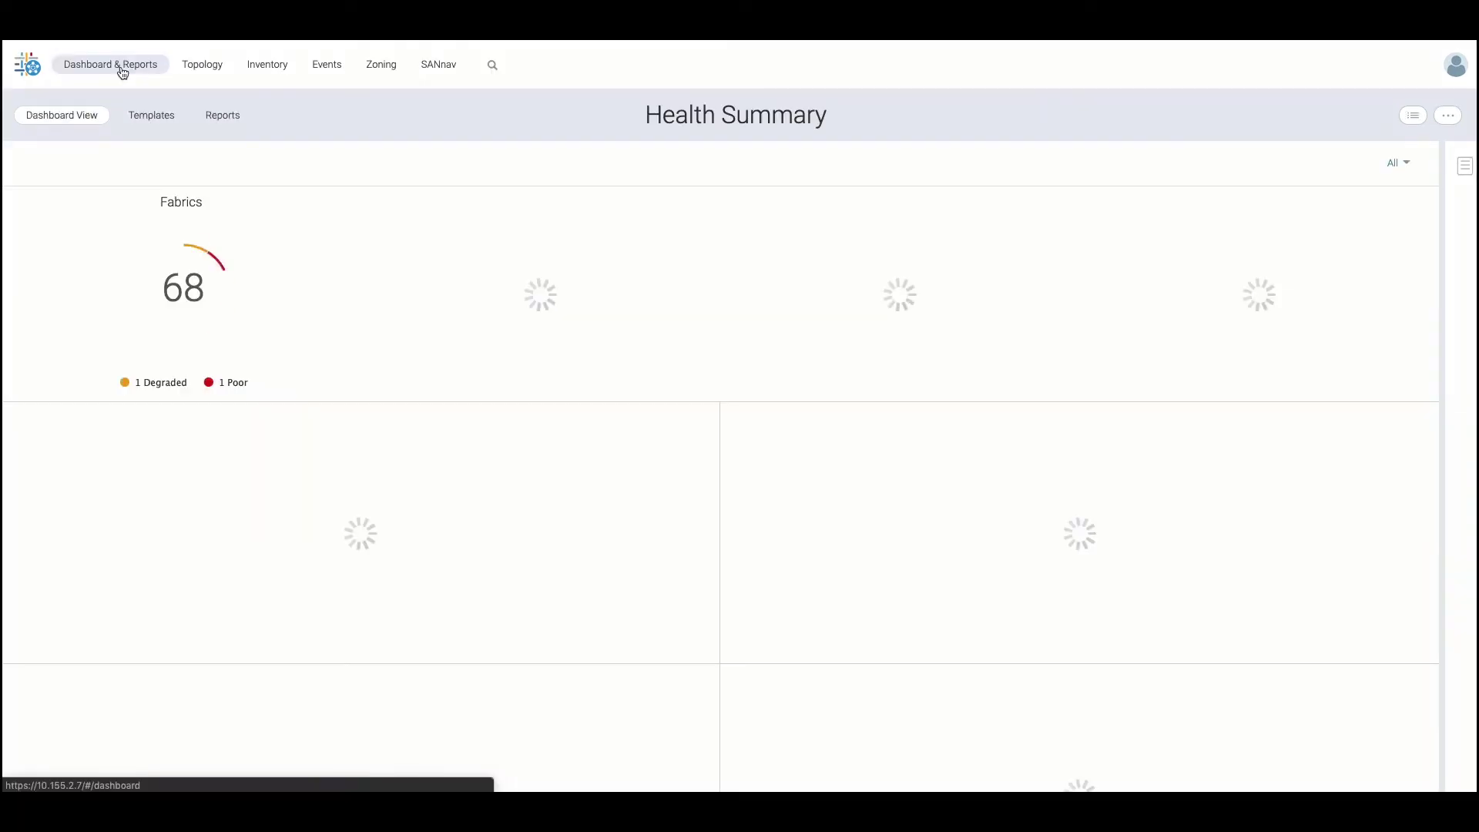
Step: Load the Network Port Traffic Conditions dashboard and scroll to its congested, oversubscribed and quarantined port tables
left_click(1413, 116)
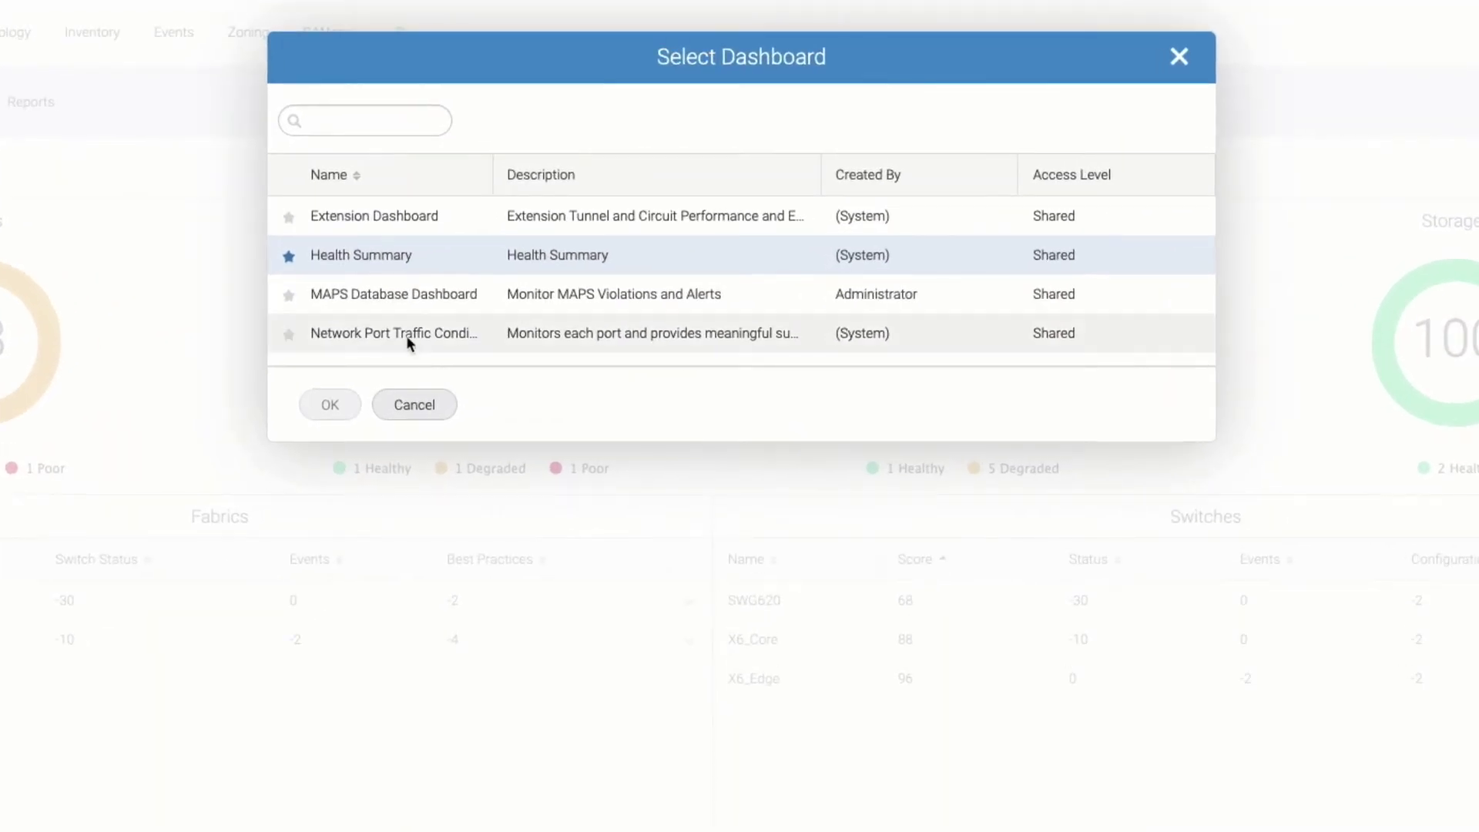
left_click(405, 334)
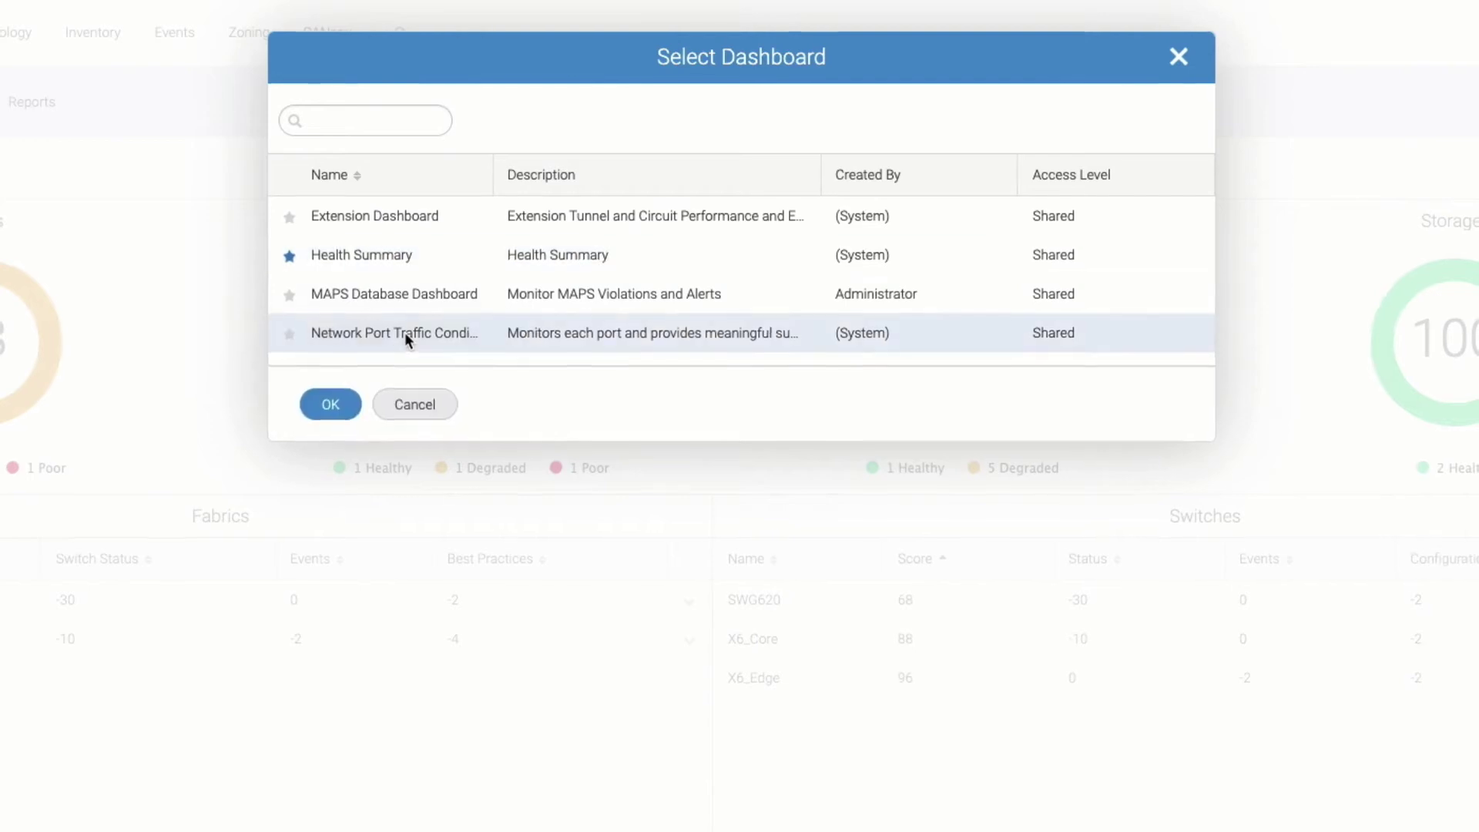
left_click(444, 336)
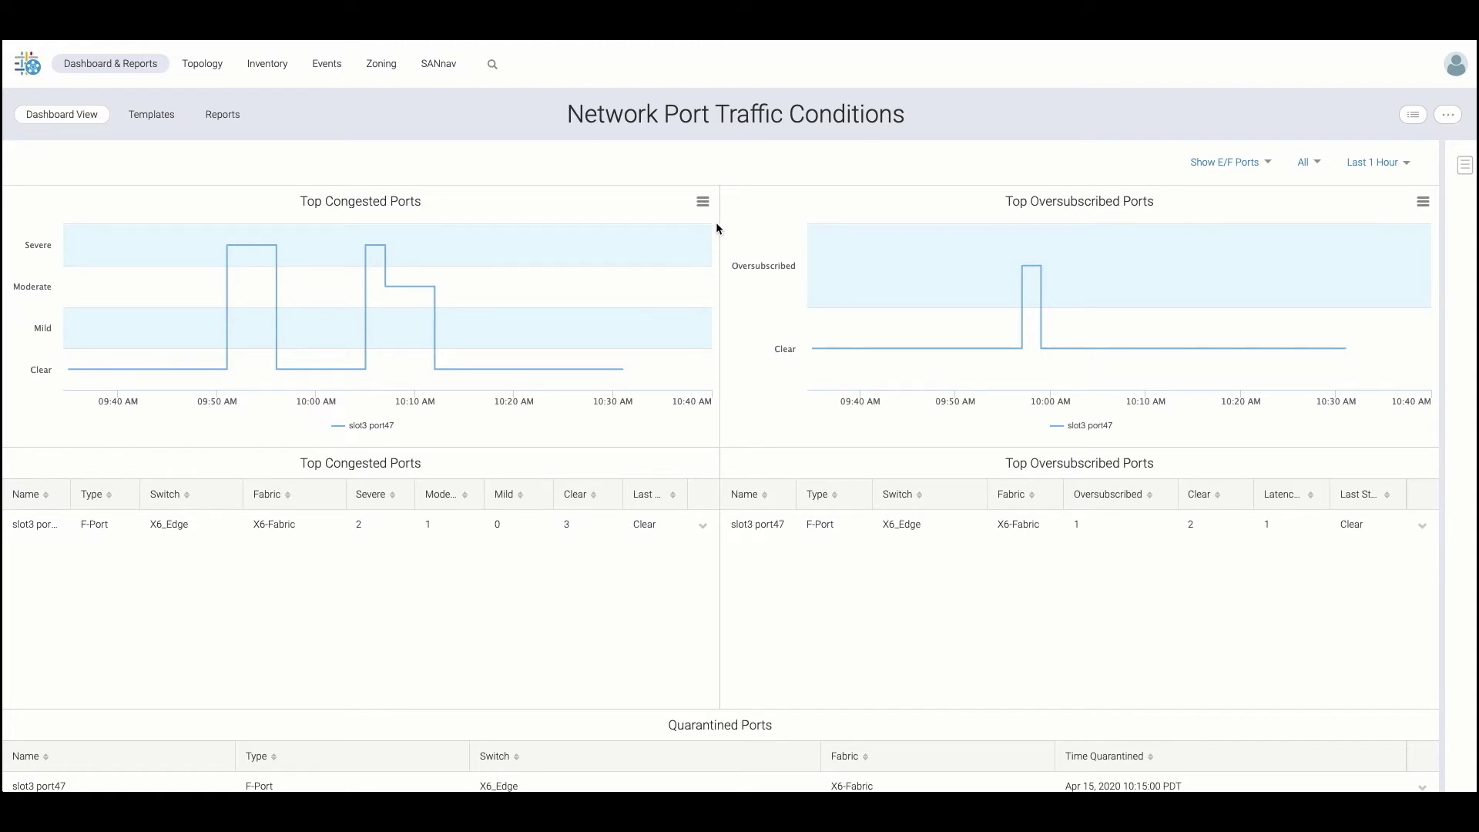
scroll(716, 228, "down", 3)
scroll(716, 228, "down", 1)
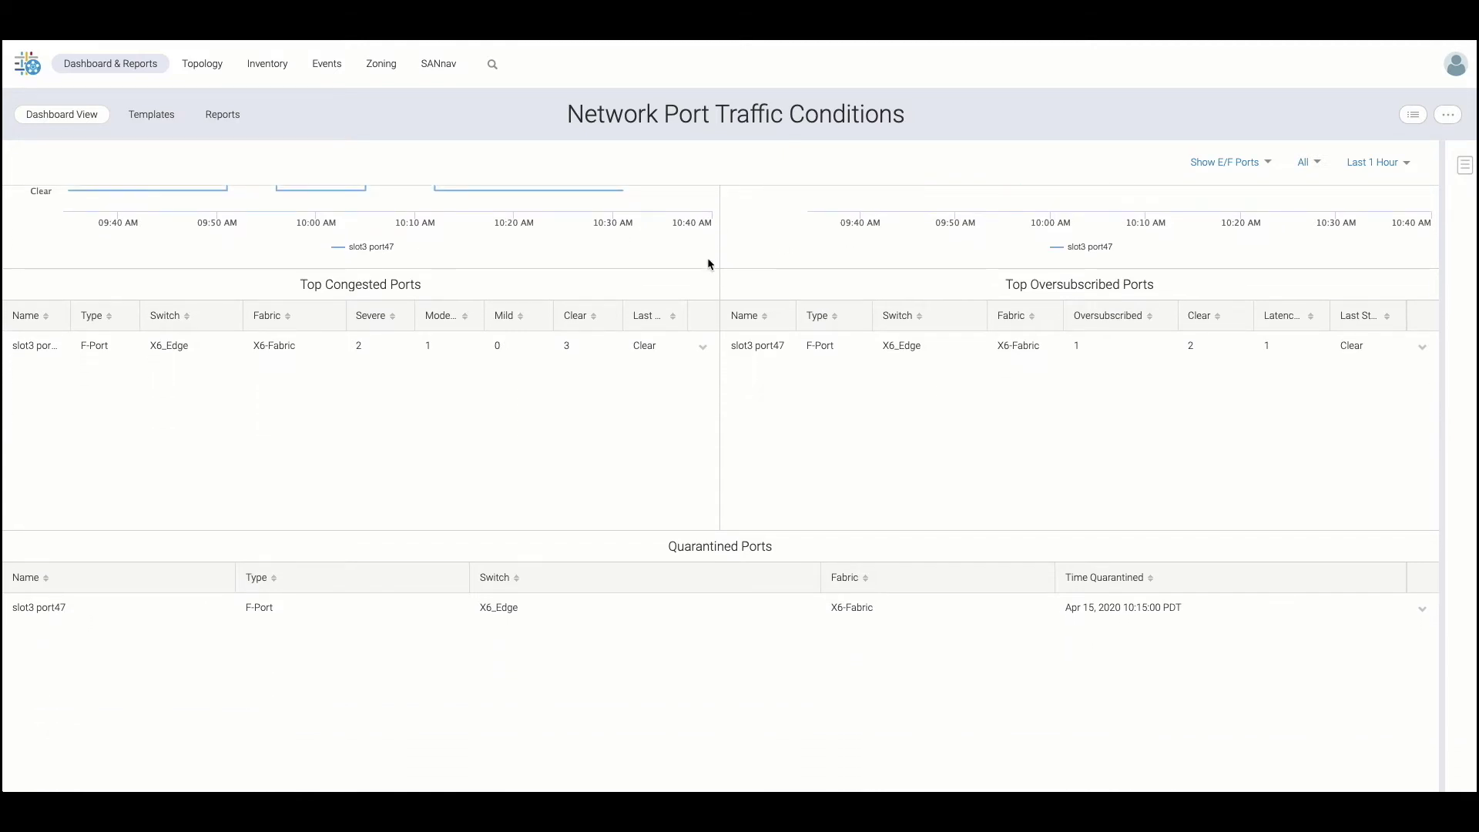
Step: Chart congested port slot3 port47's utilization and credit-zero trends over the last hour in Investigation Mode
left_click(701, 347)
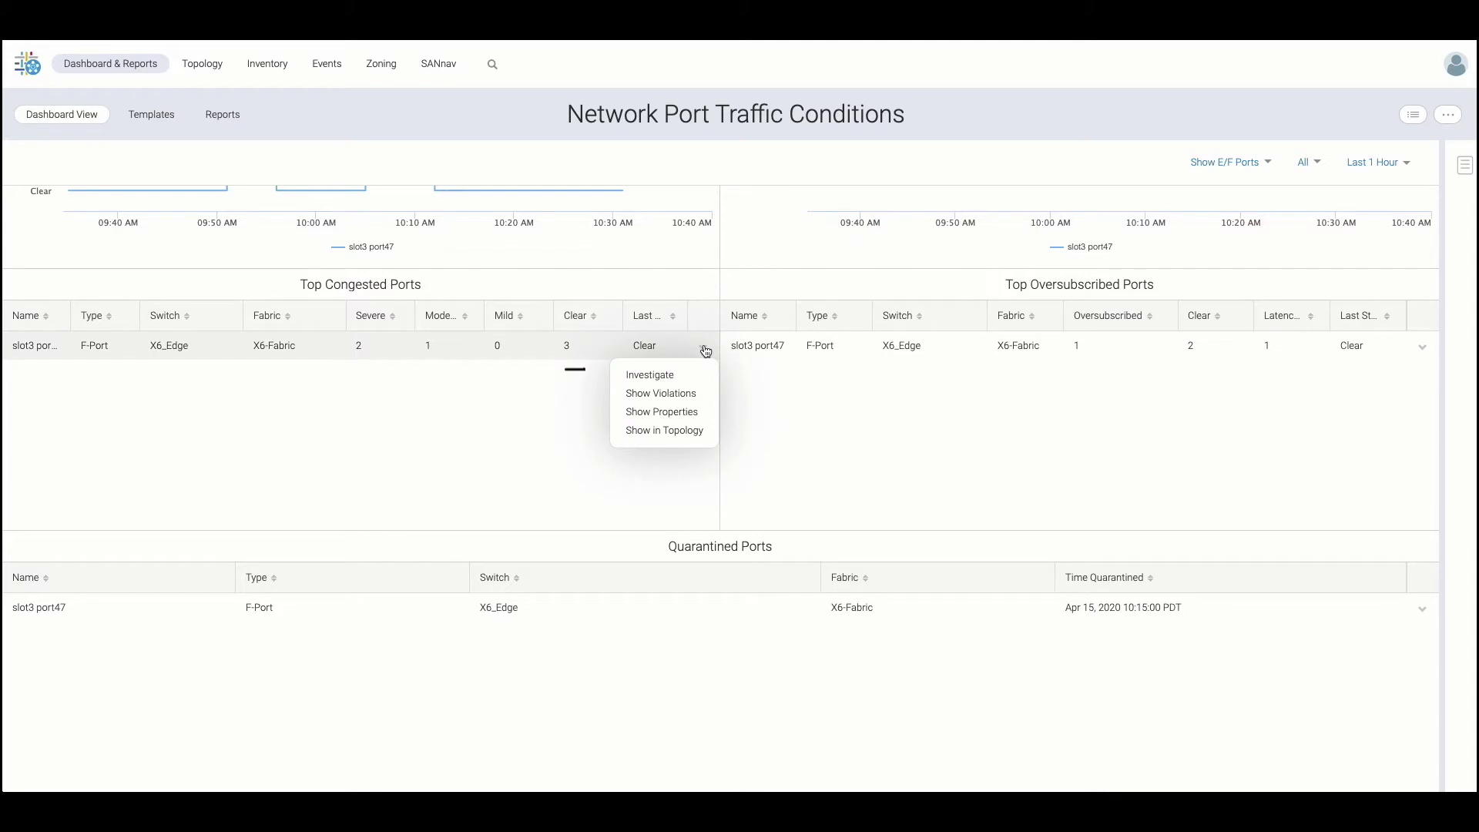
left_click(650, 375)
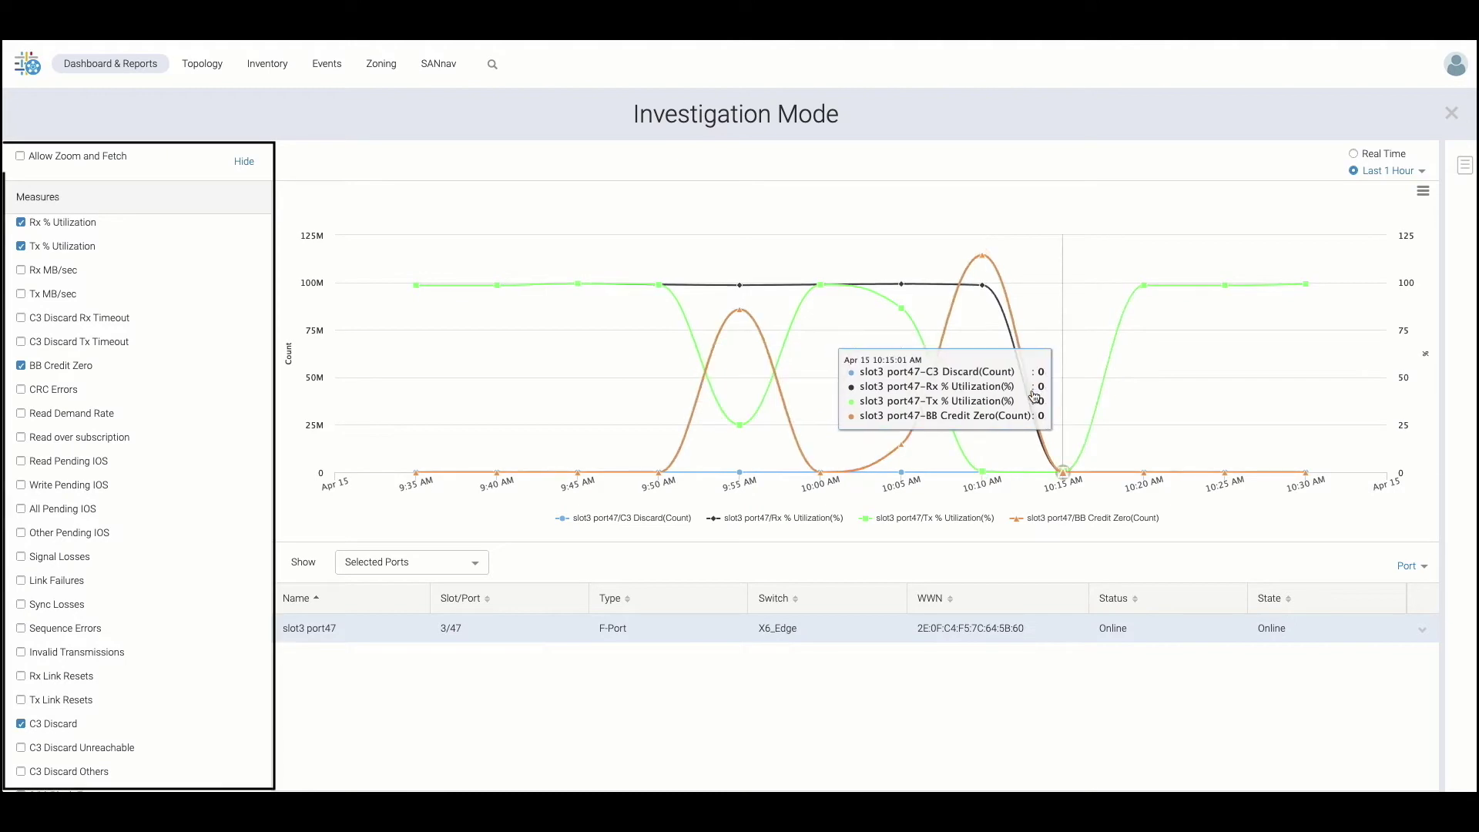
left_click(1422, 170)
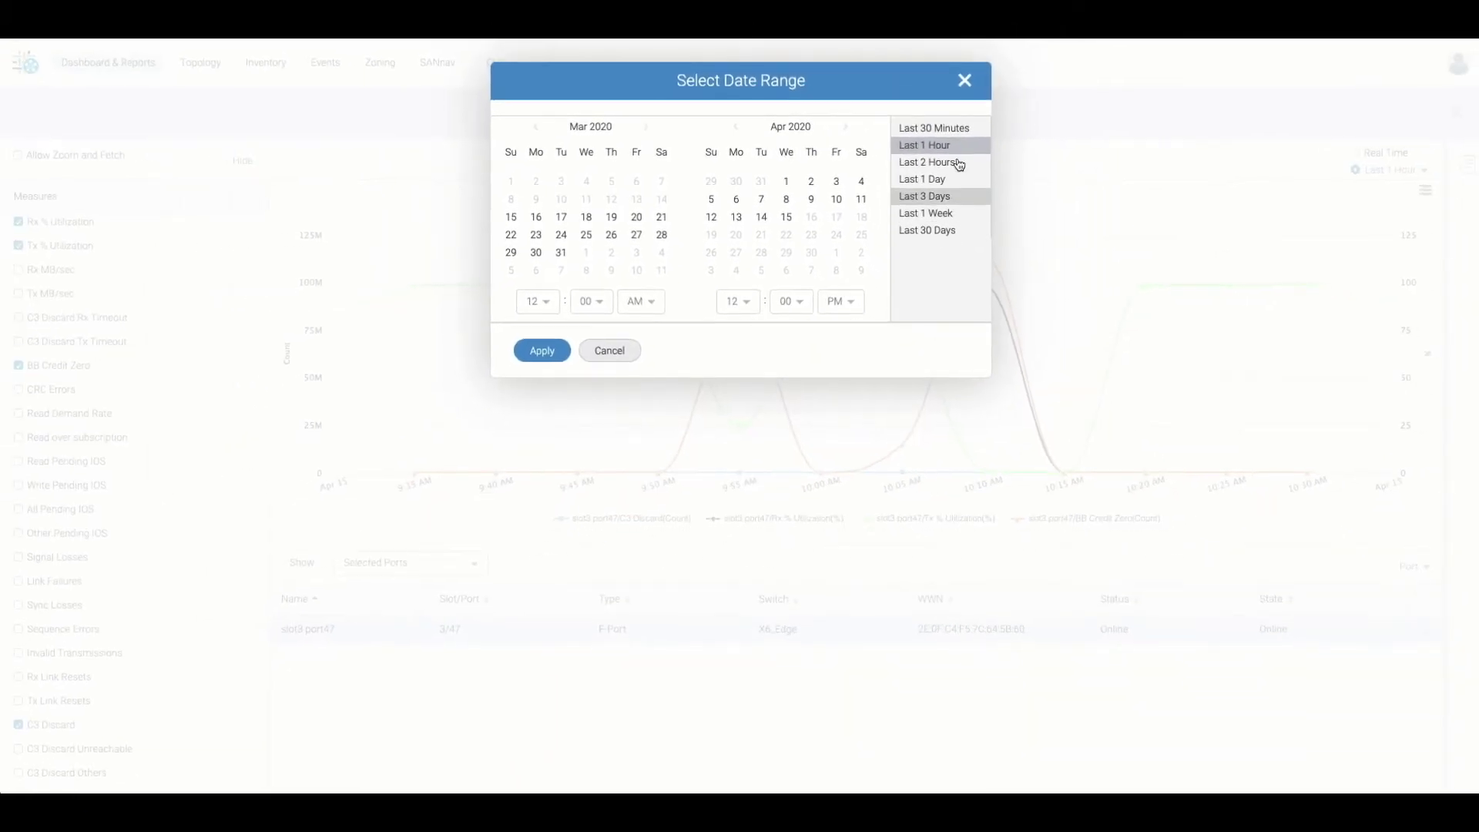
left_click(966, 81)
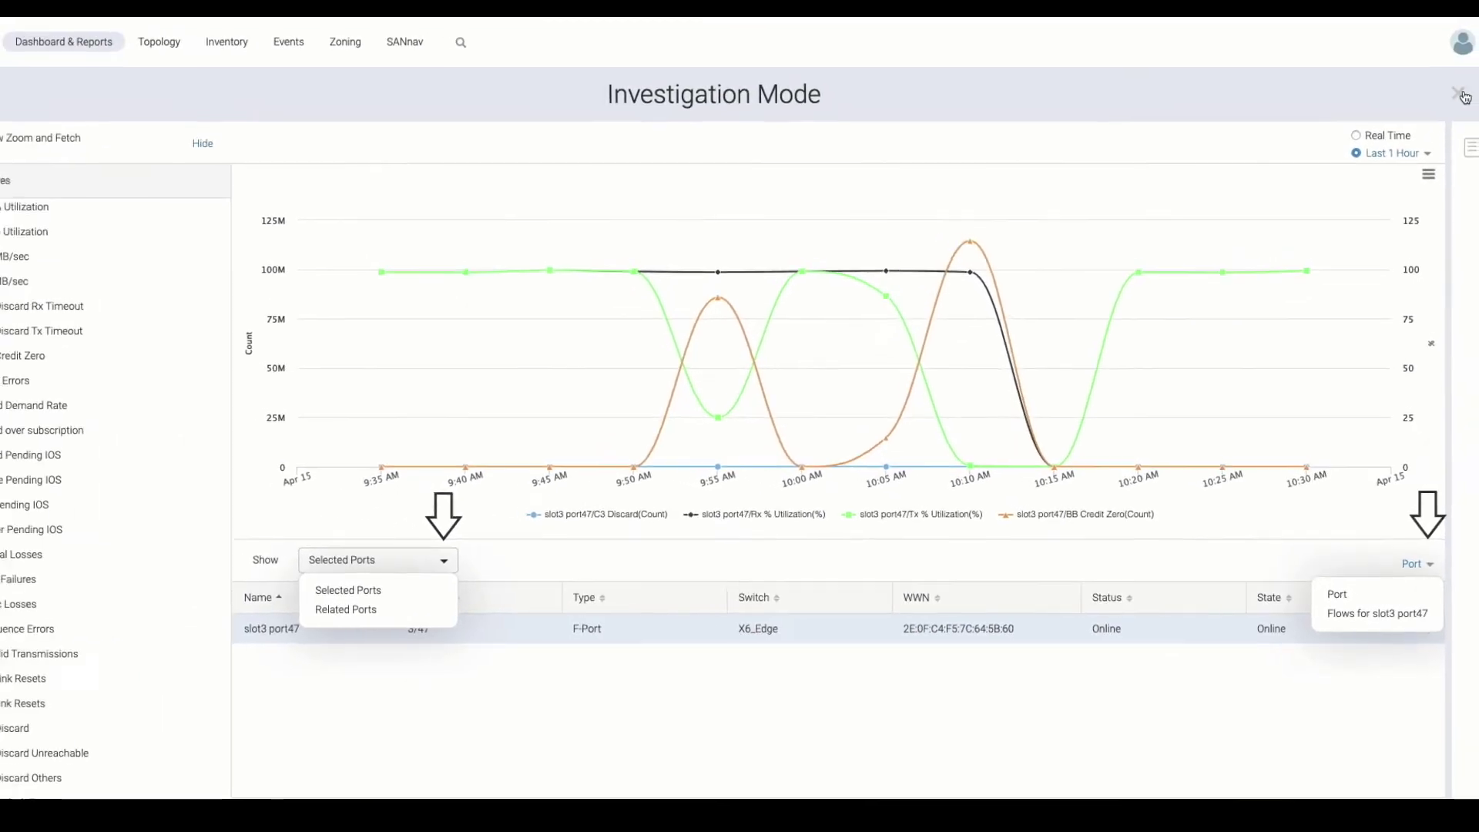
left_click(240, 47)
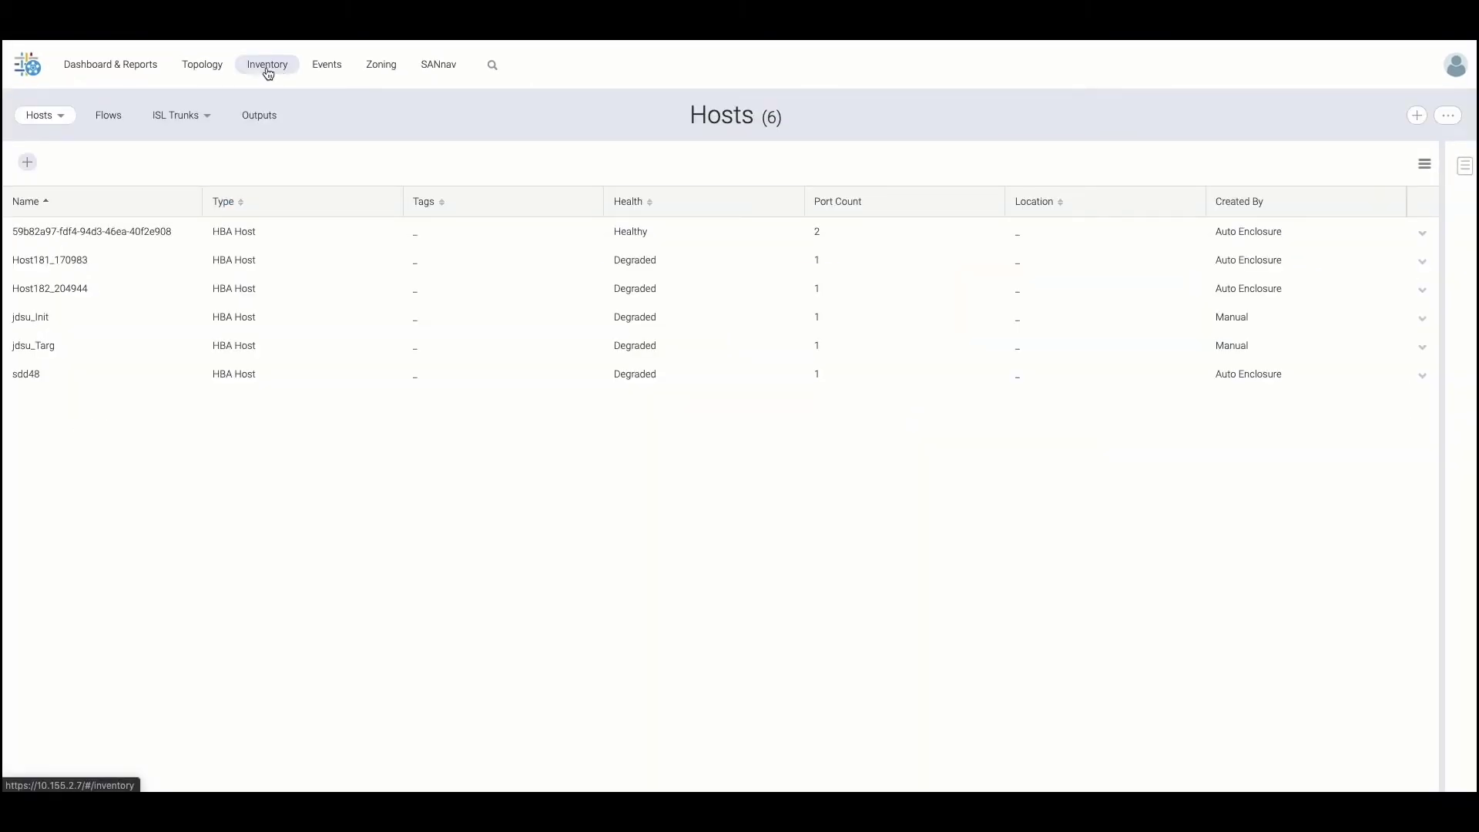
Step: Change the inventory listing from Hosts to Storage Ports, showing 15 ports on X6-Fabric
left_click(62, 117)
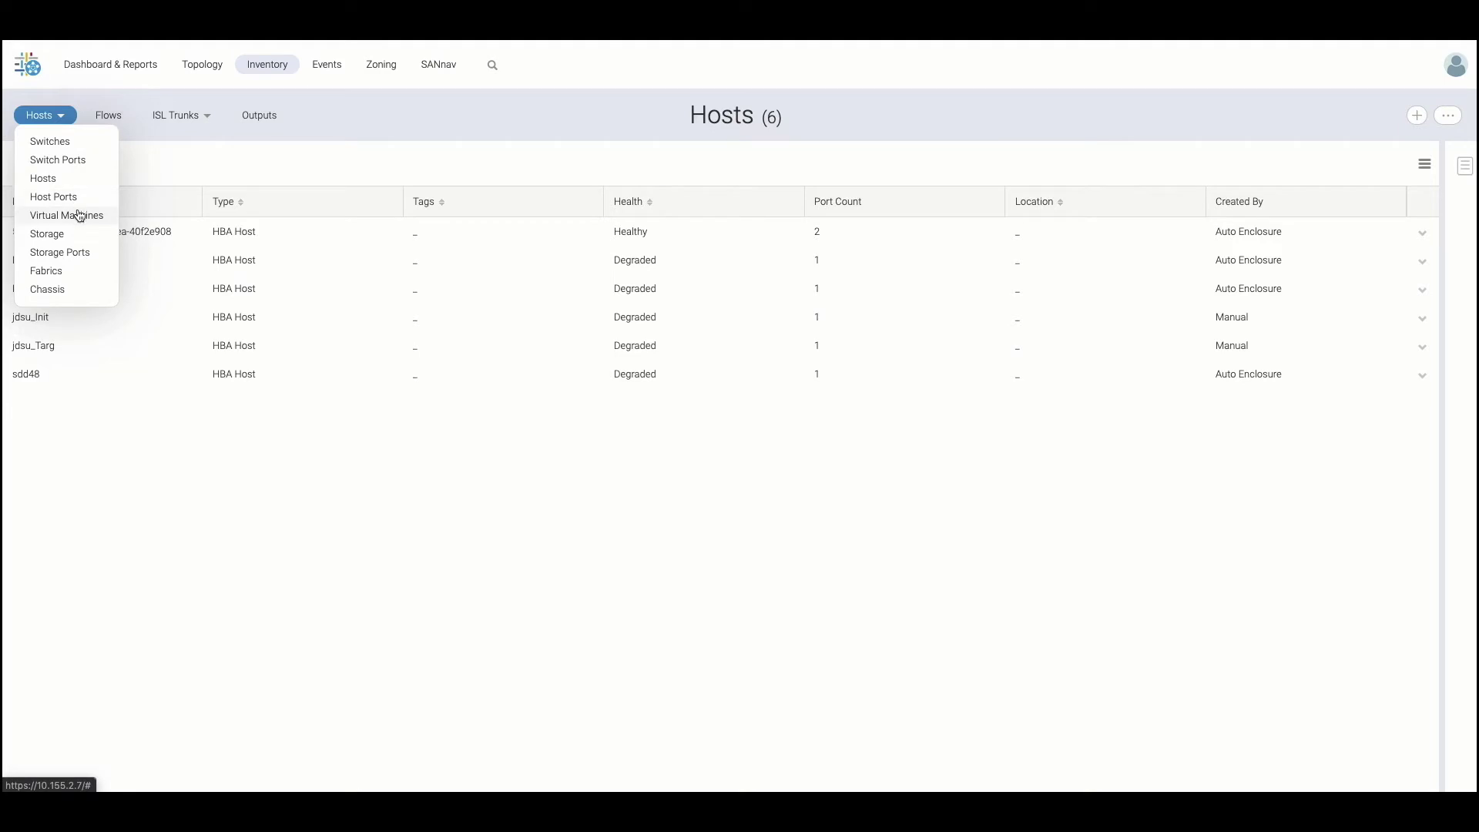
left_click(70, 253)
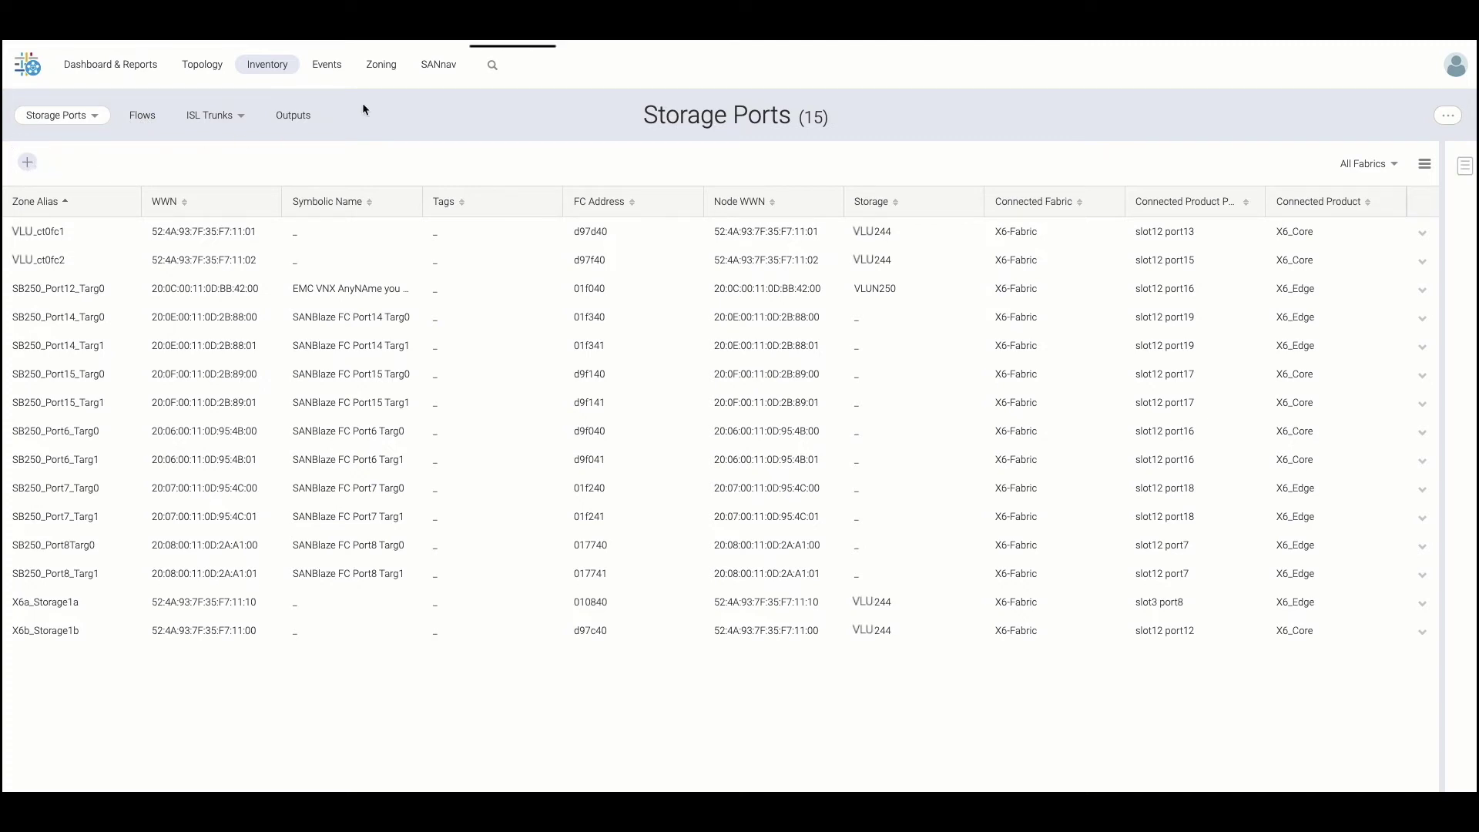
left_click(492, 64)
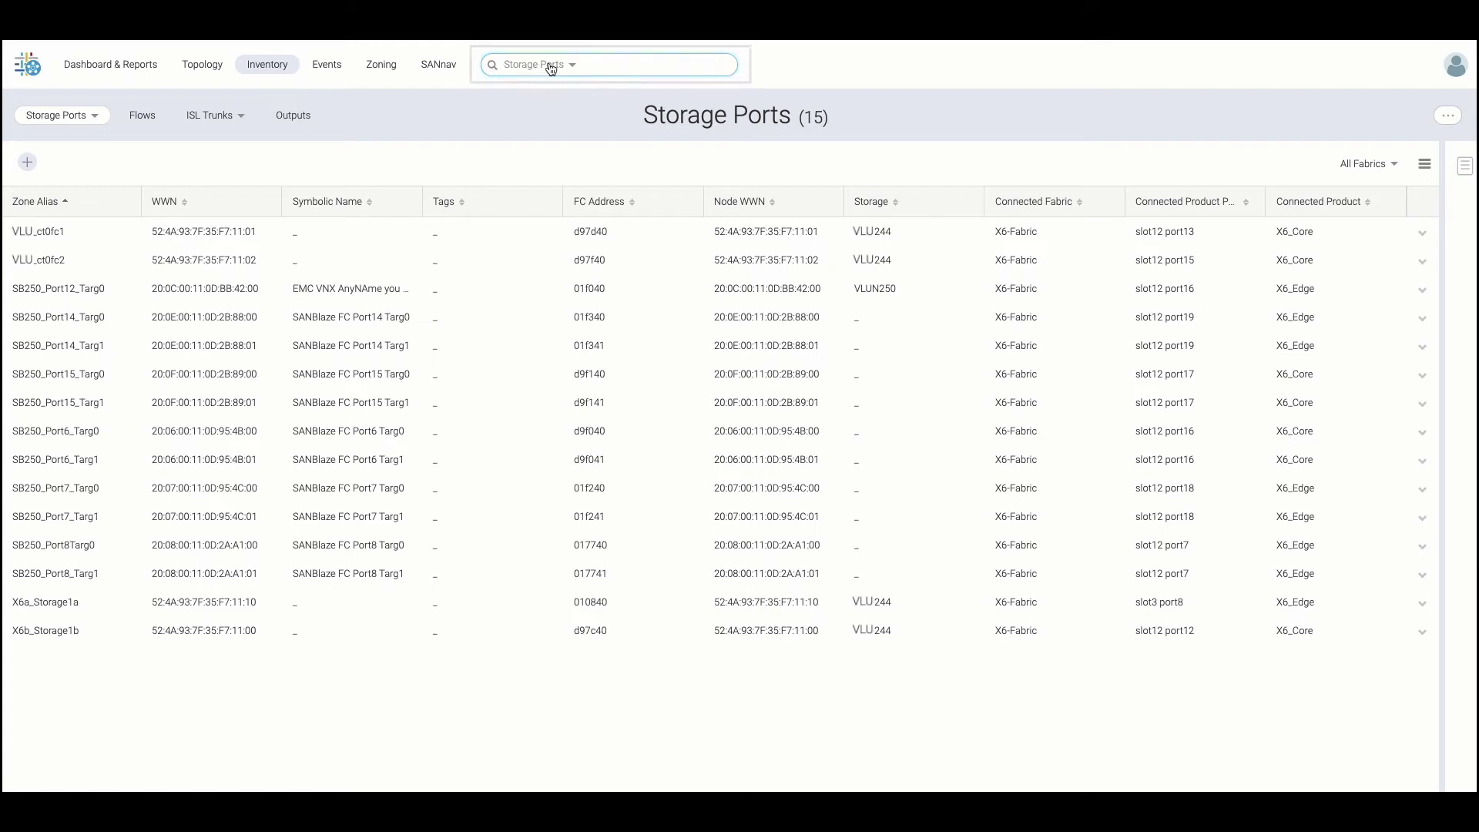
left_click(549, 66)
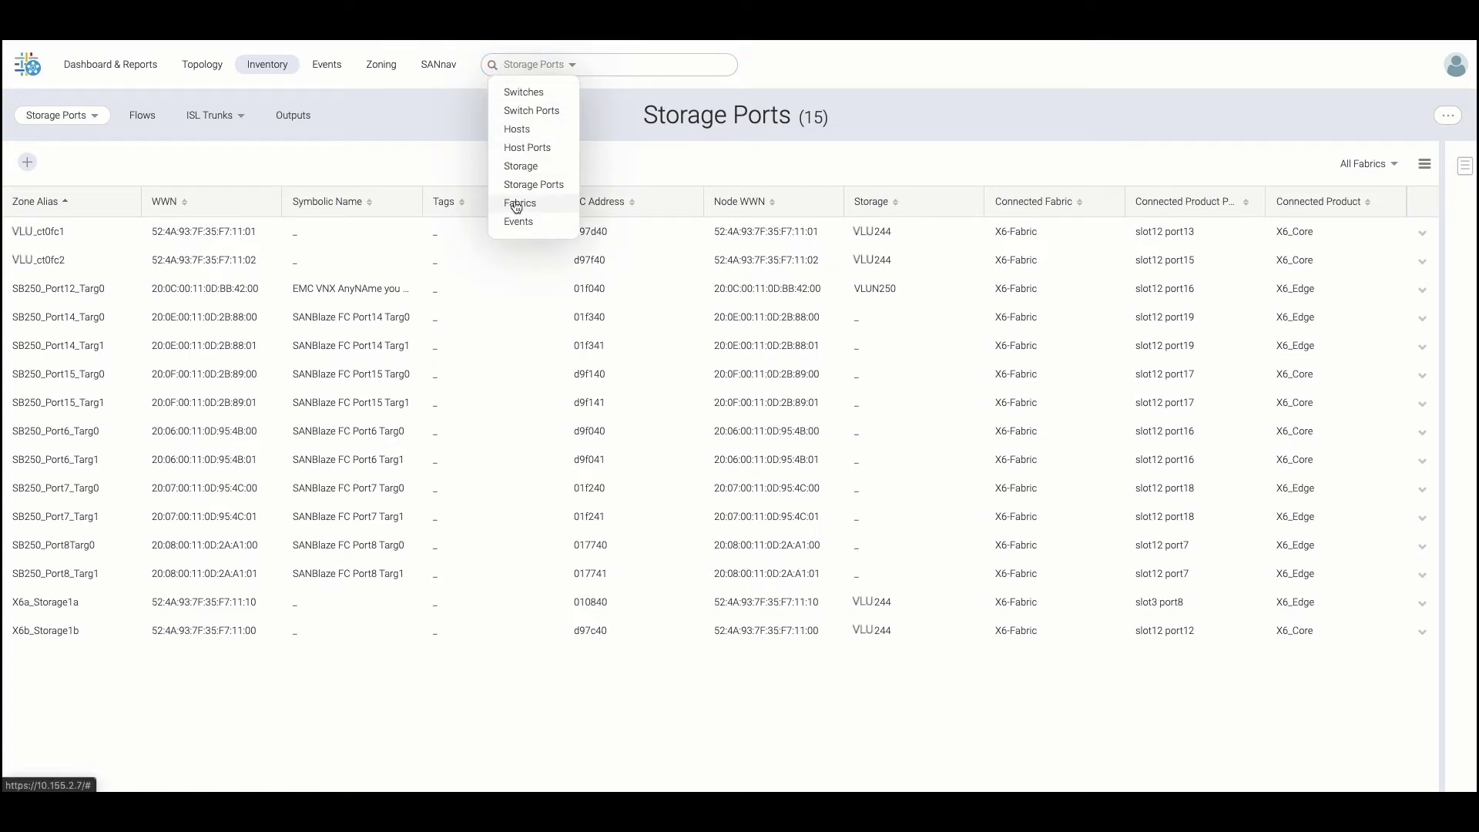
left_click(385, 143)
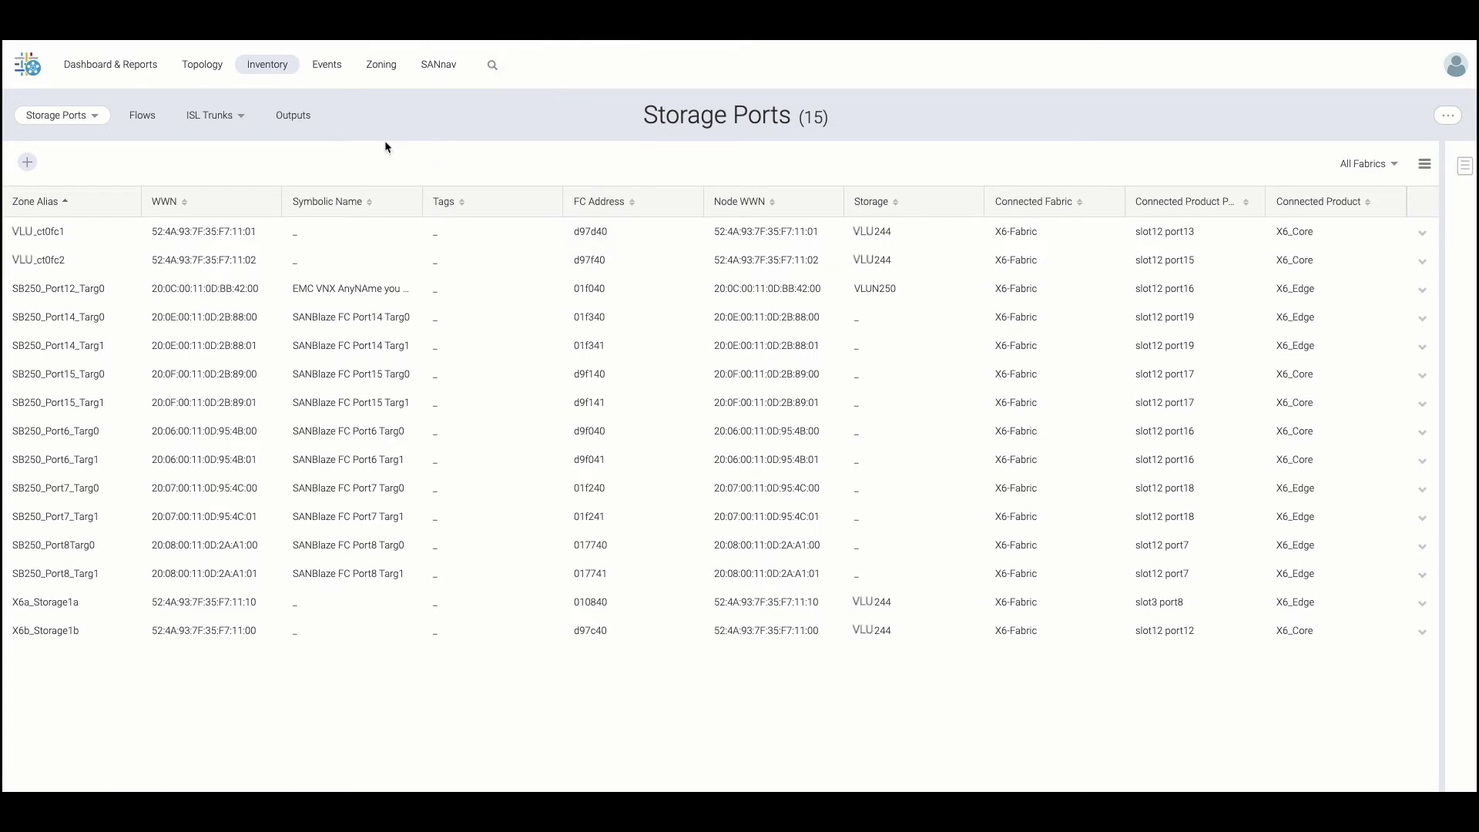
Step: In Events, expand the X6_Edge 18:27:55 warning about slot3 port19 TX utilization
left_click(326, 70)
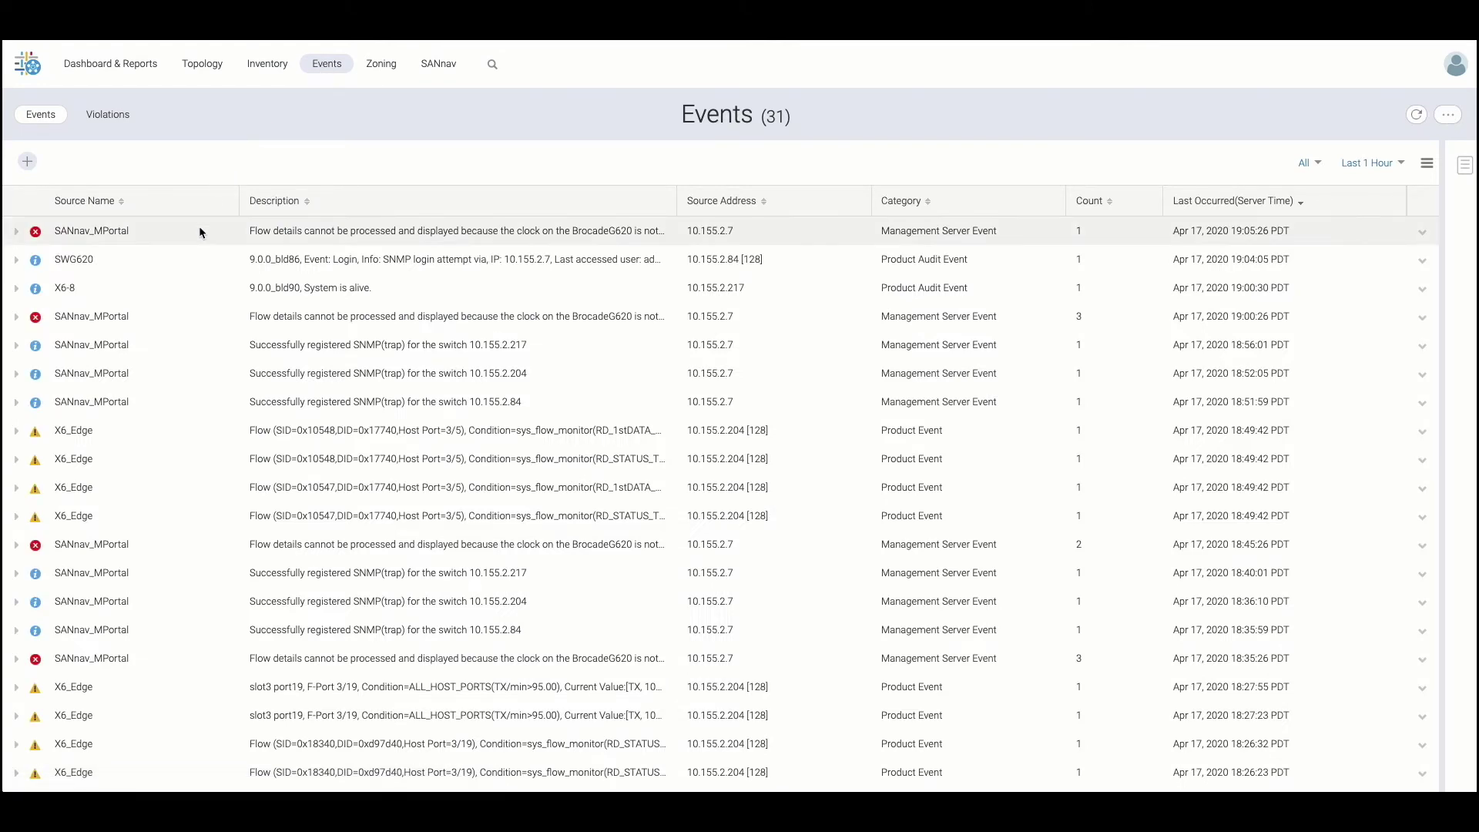
scroll(199, 230, "down", 2)
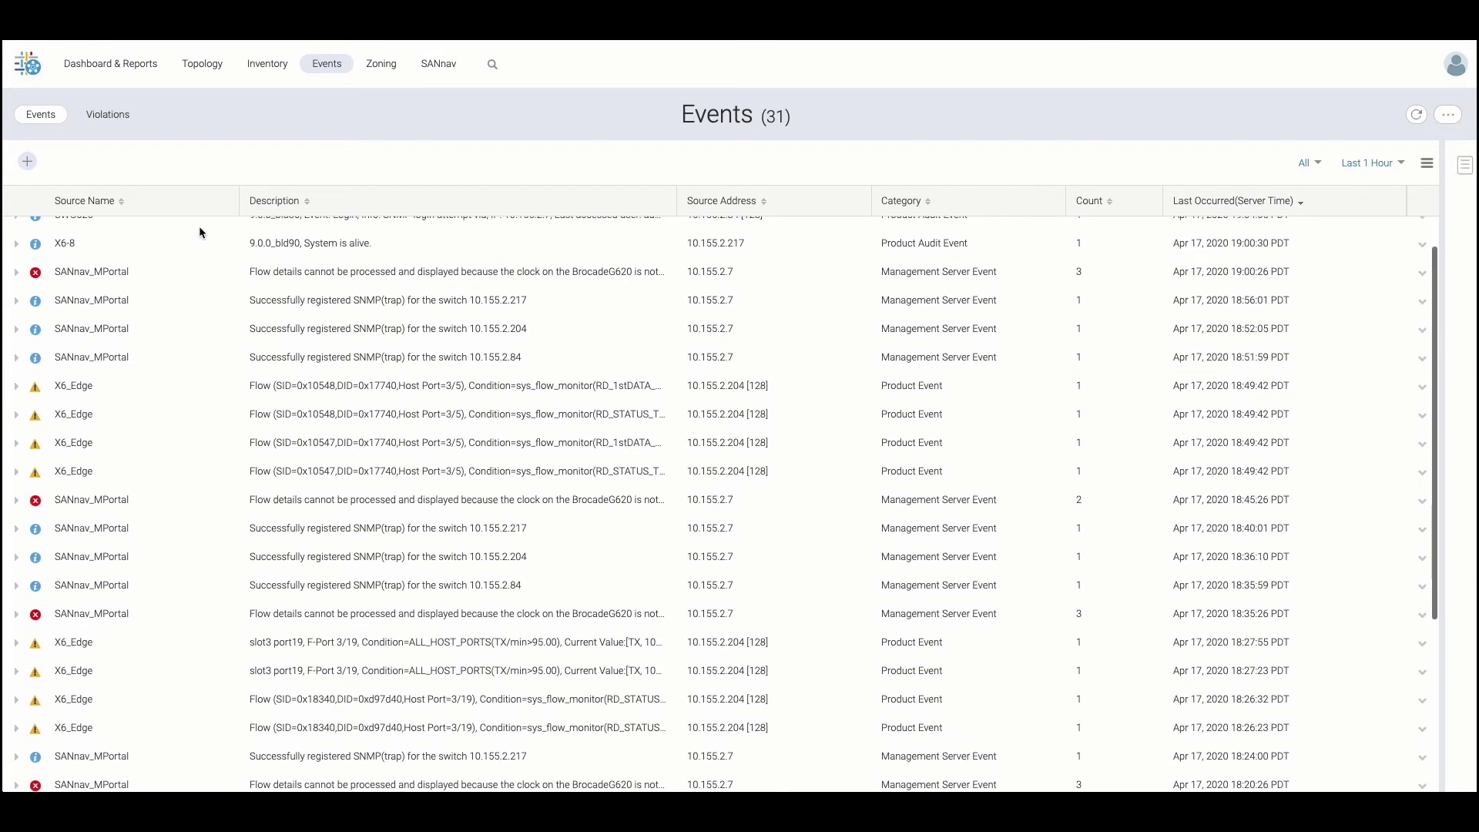
scroll(200, 229, "down", 4)
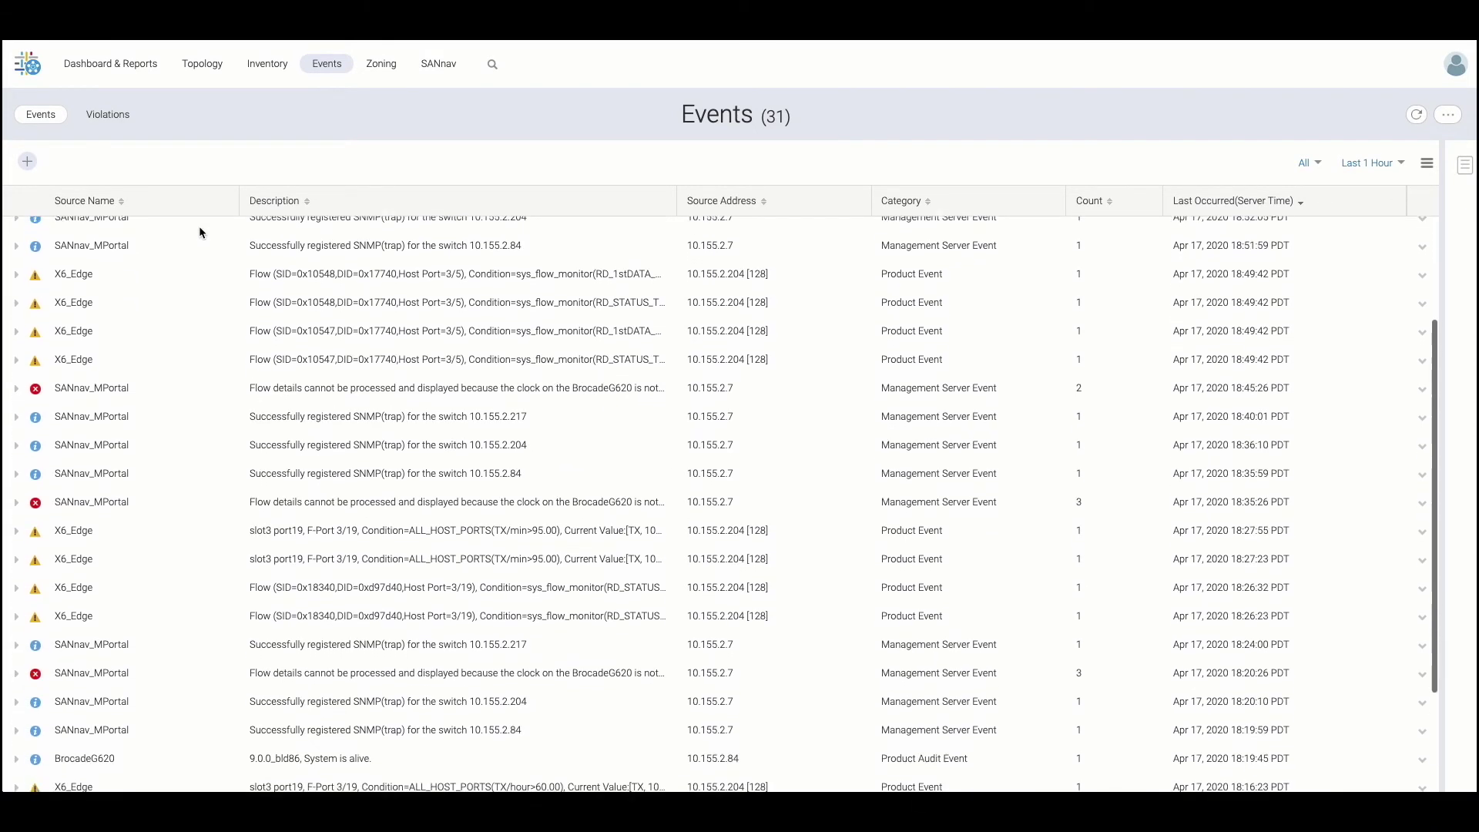
scroll(199, 231, "down", 3)
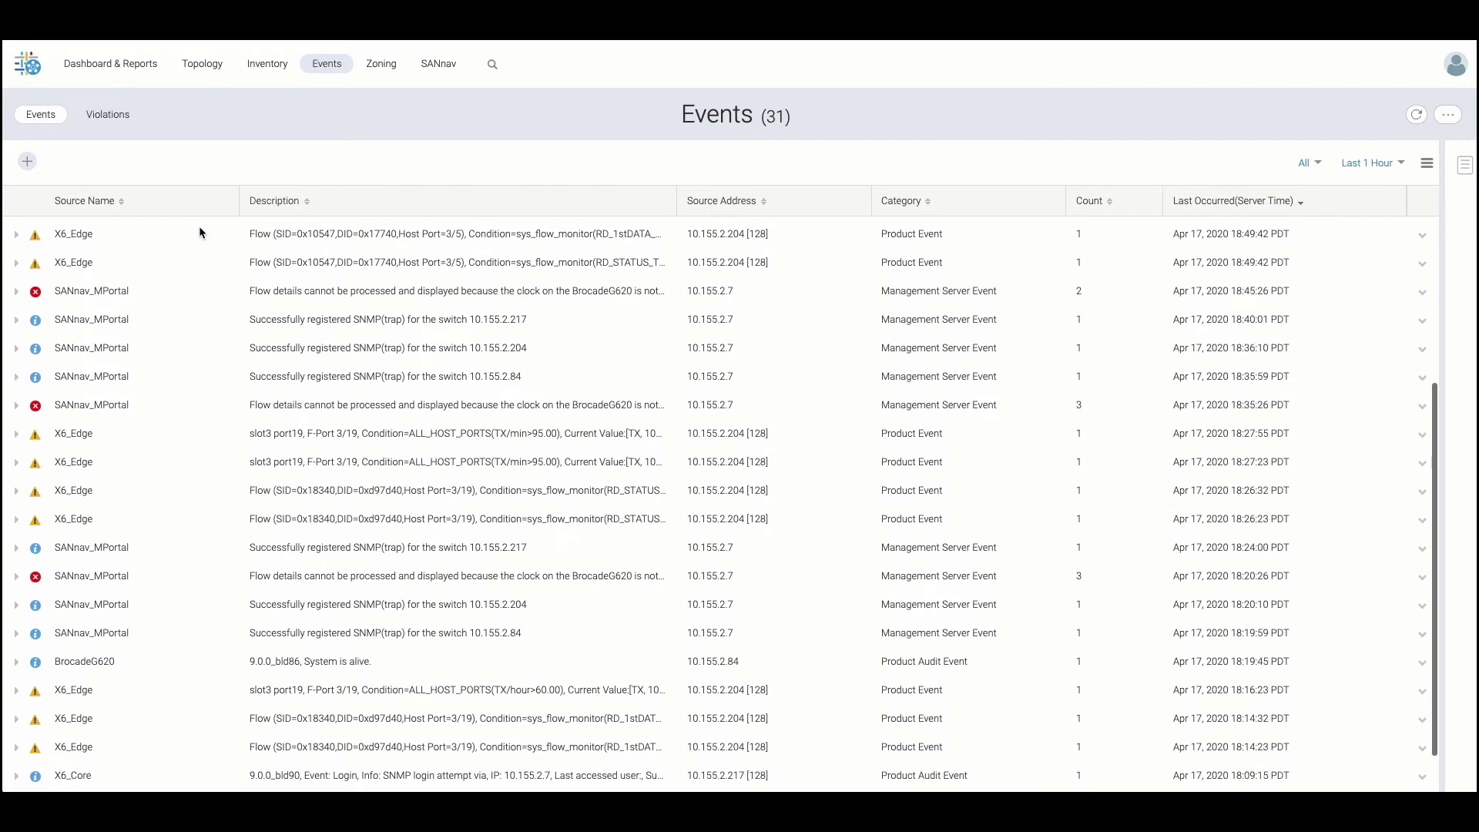
scroll(199, 225, "down", 1)
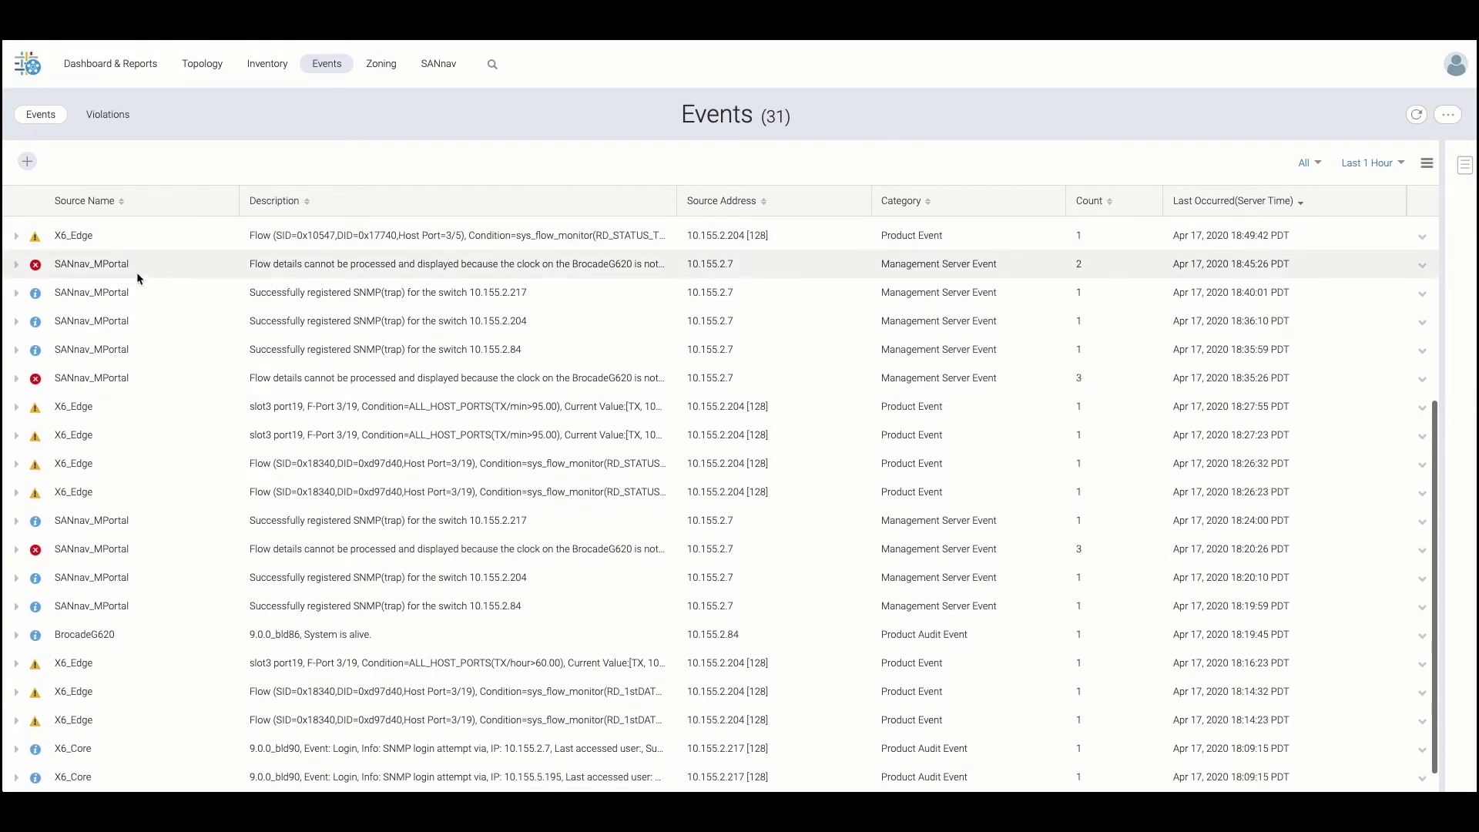
left_click(16, 408)
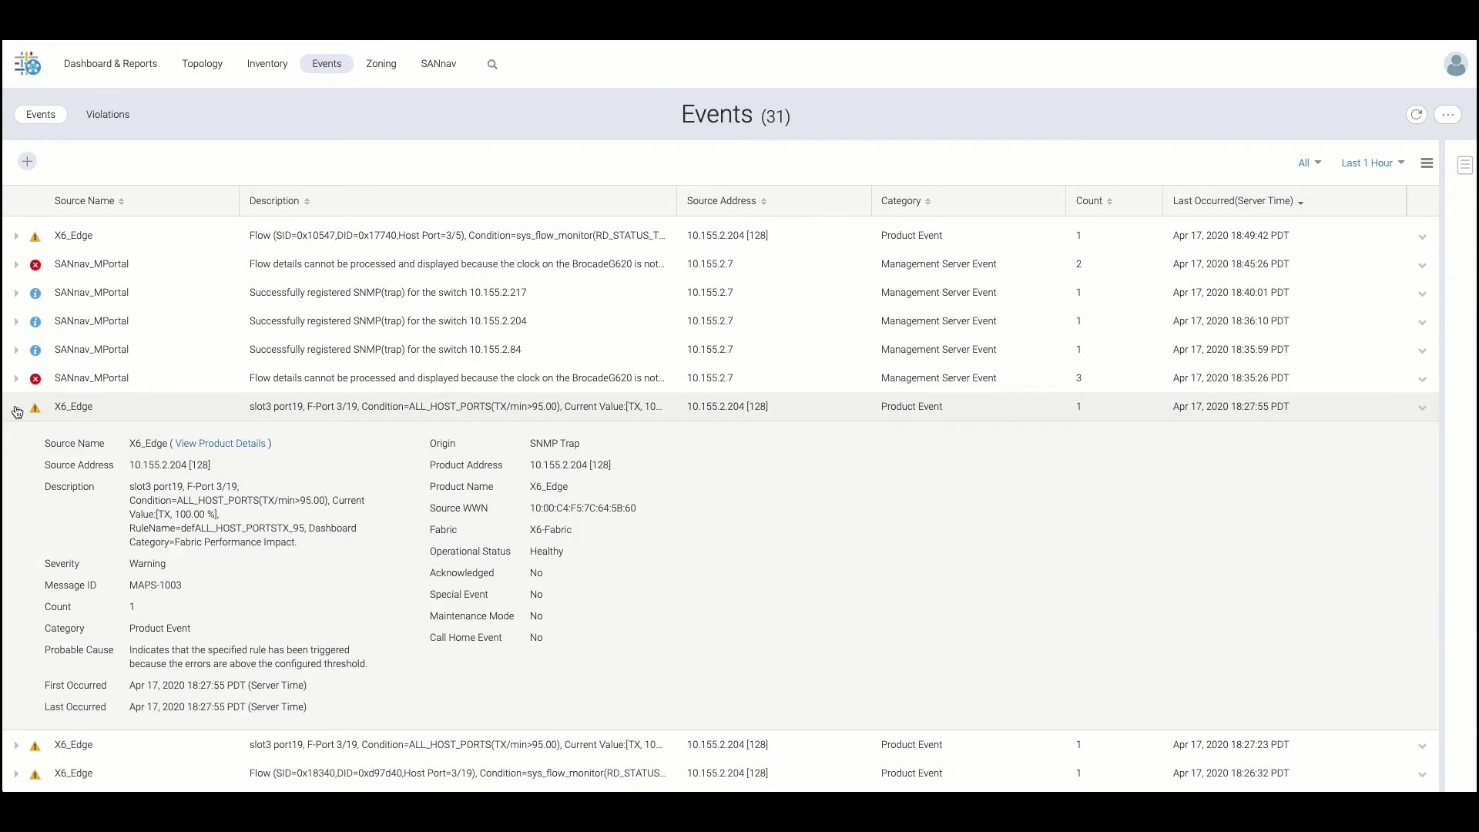
Step: Review that warning's available actions, then switch to the violations list
scroll(17, 411, "down", 1)
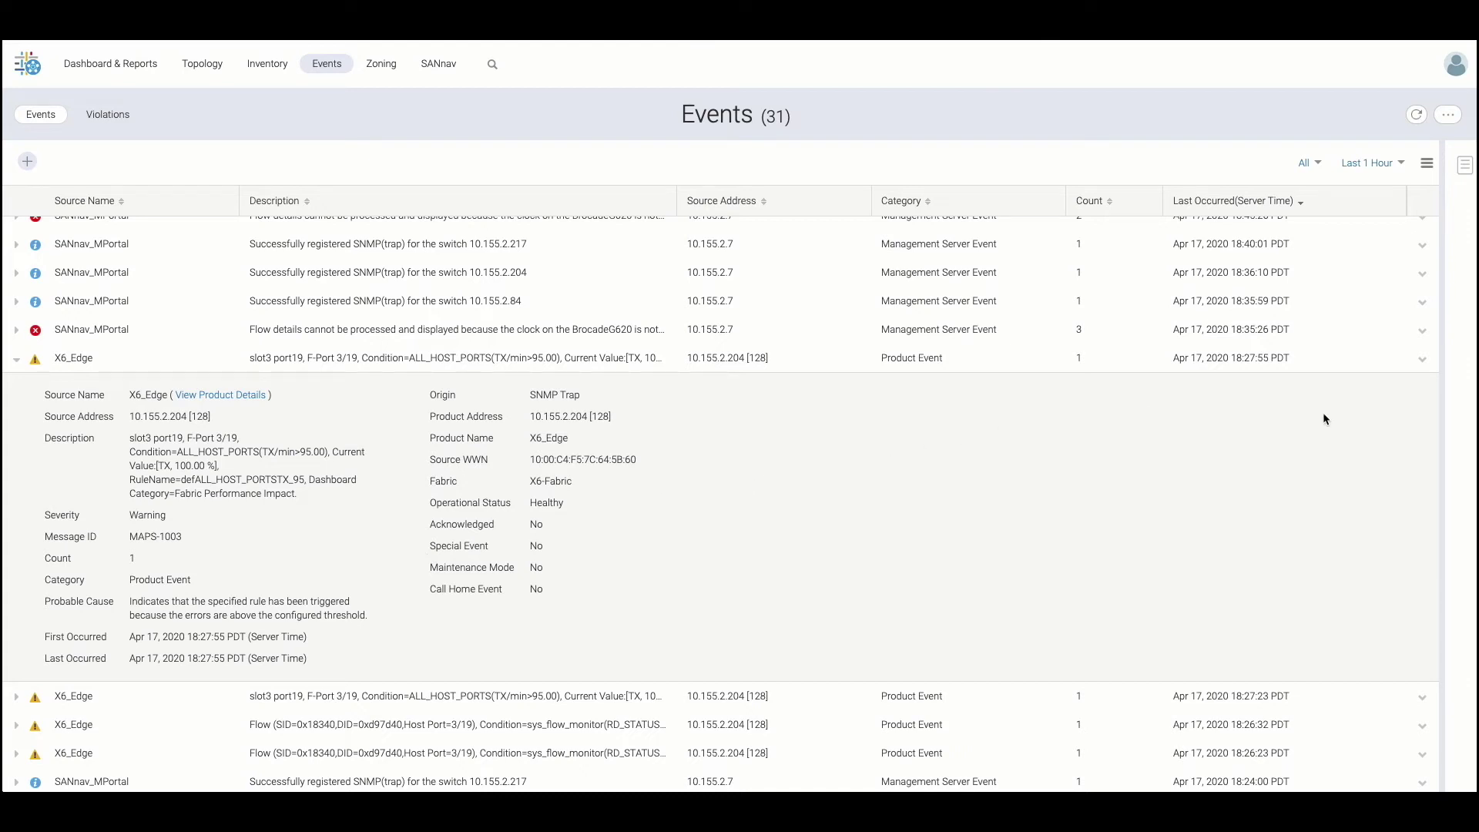
left_click(1421, 360)
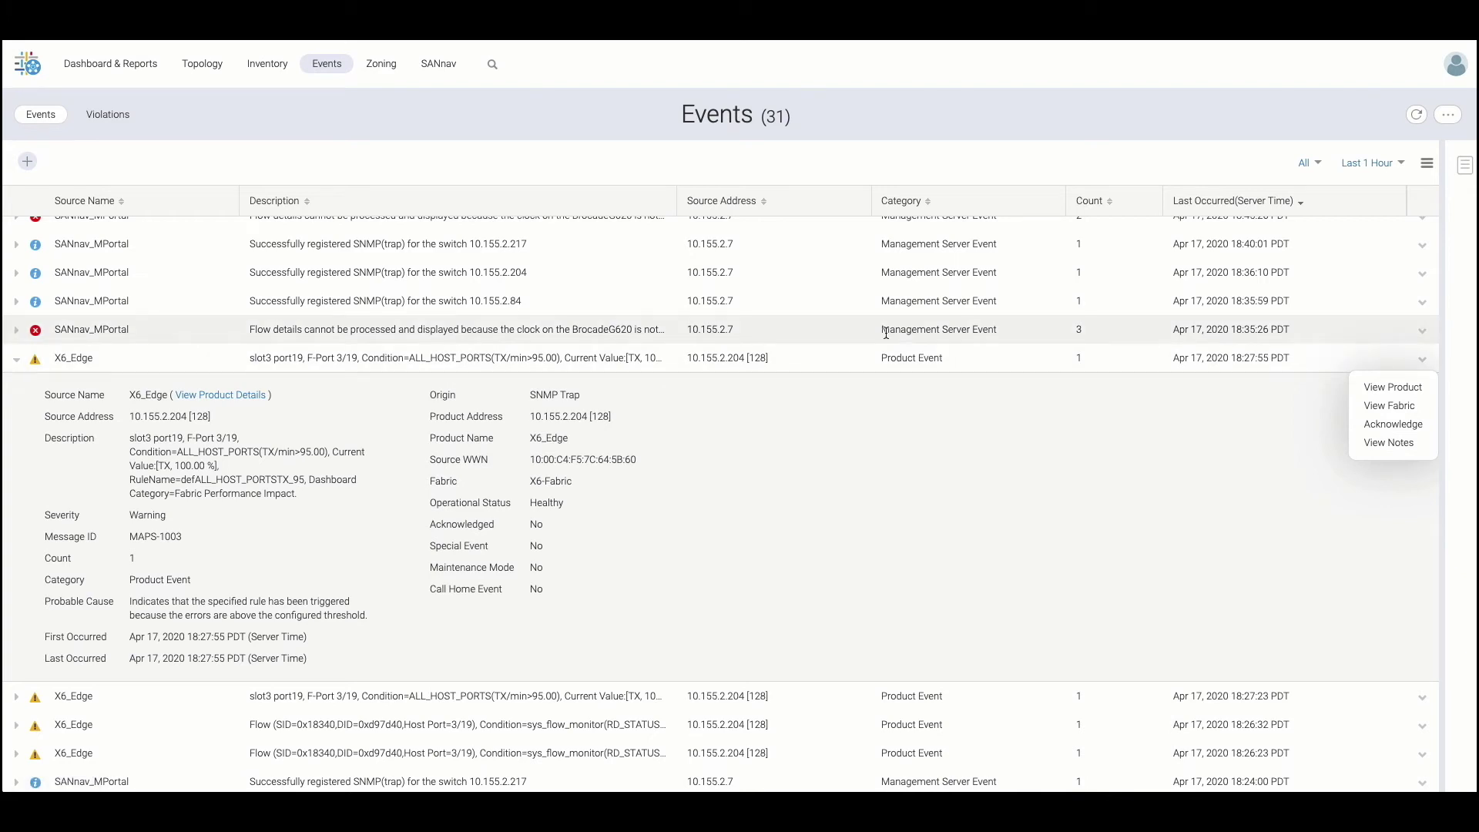
left_click(109, 114)
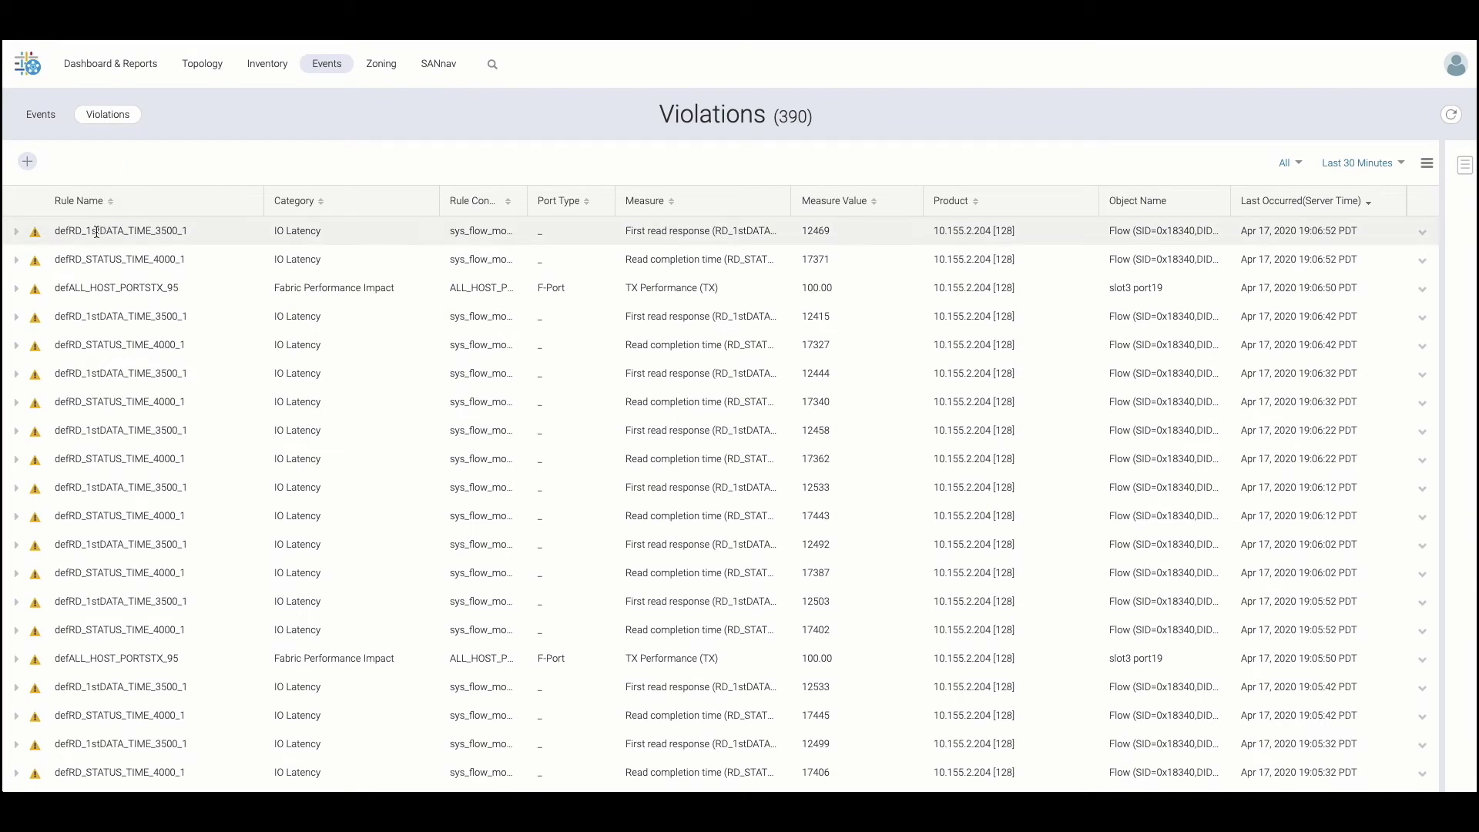
Step: Investigate the defRD_1stDATA_TIME_3500_1 violation's host182_a flow and check the 6:30 PM spike's violations
scroll(125, 347, "down", 1)
scroll(126, 347, "down", 2)
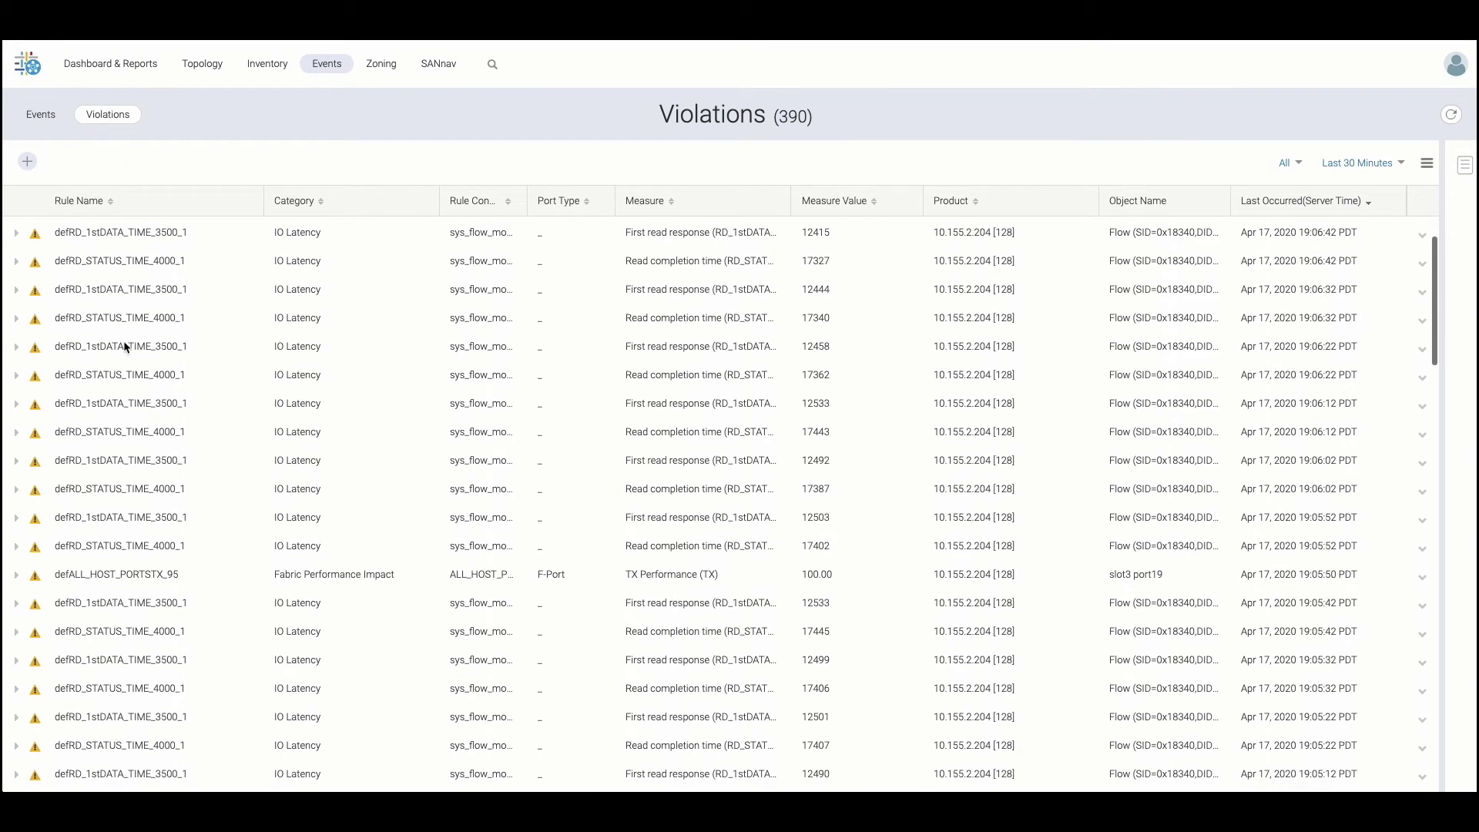
scroll(126, 347, "up", 3)
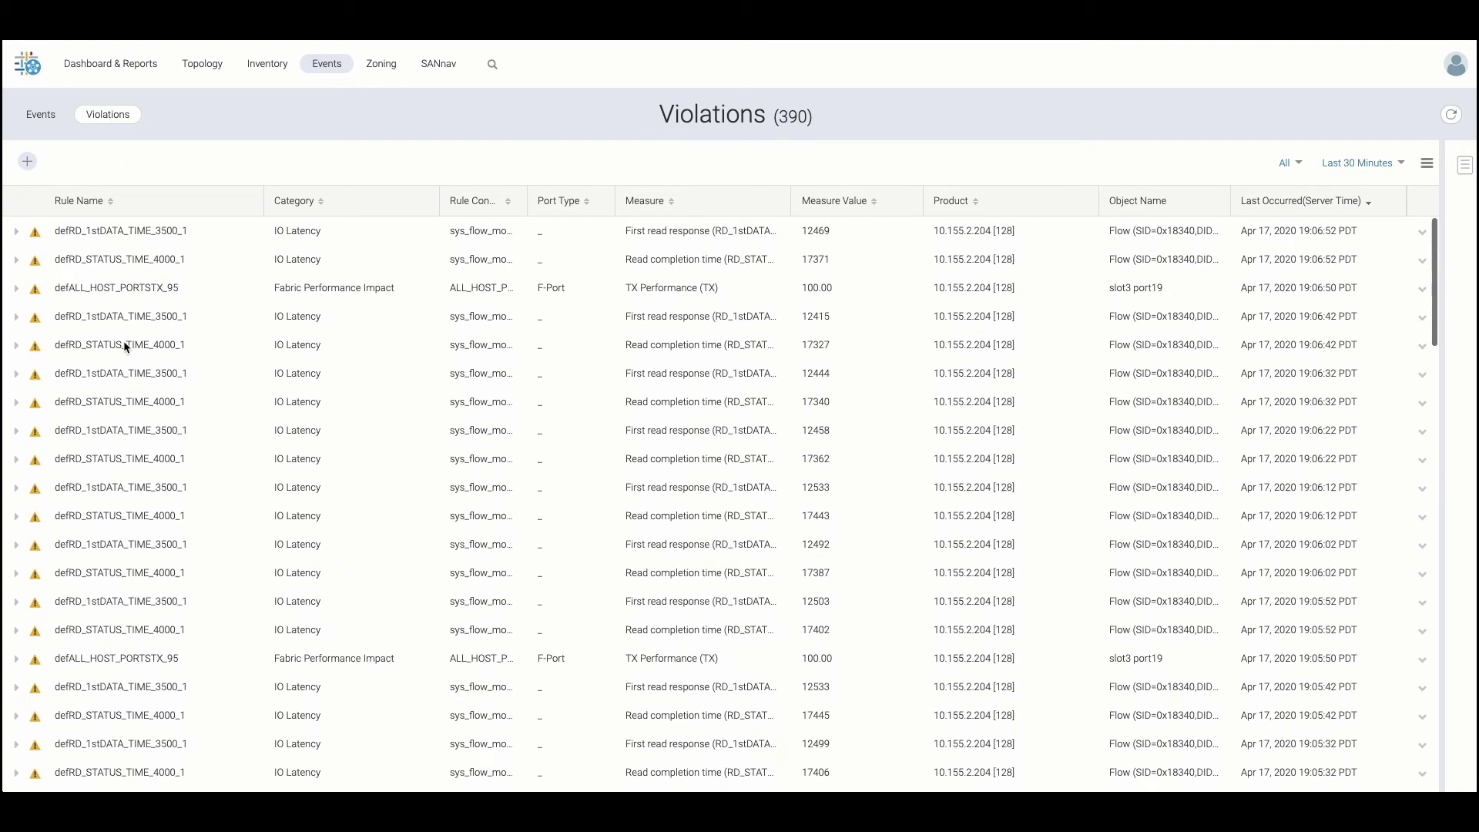
left_click(15, 232)
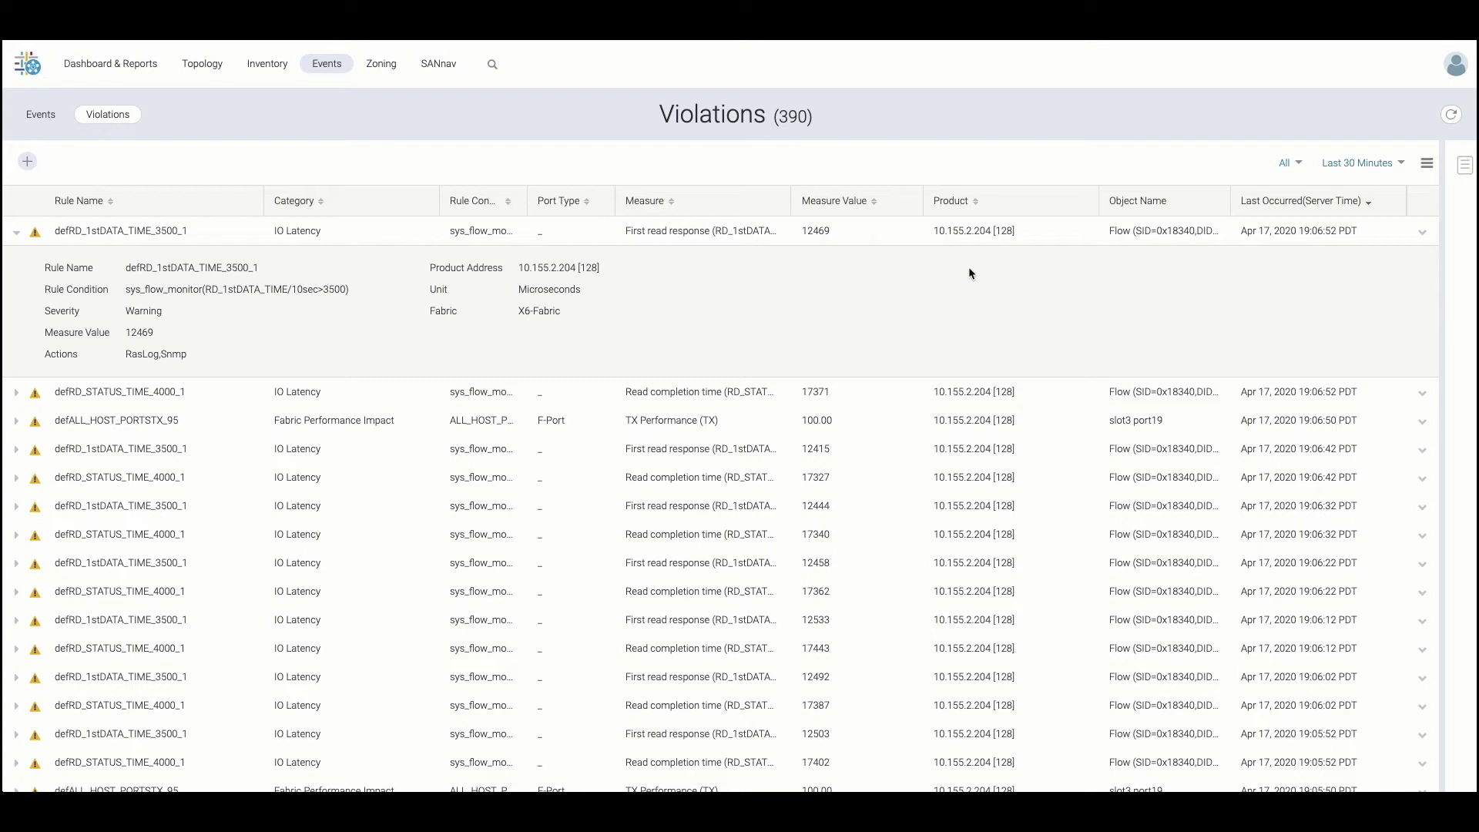
left_click(1416, 233)
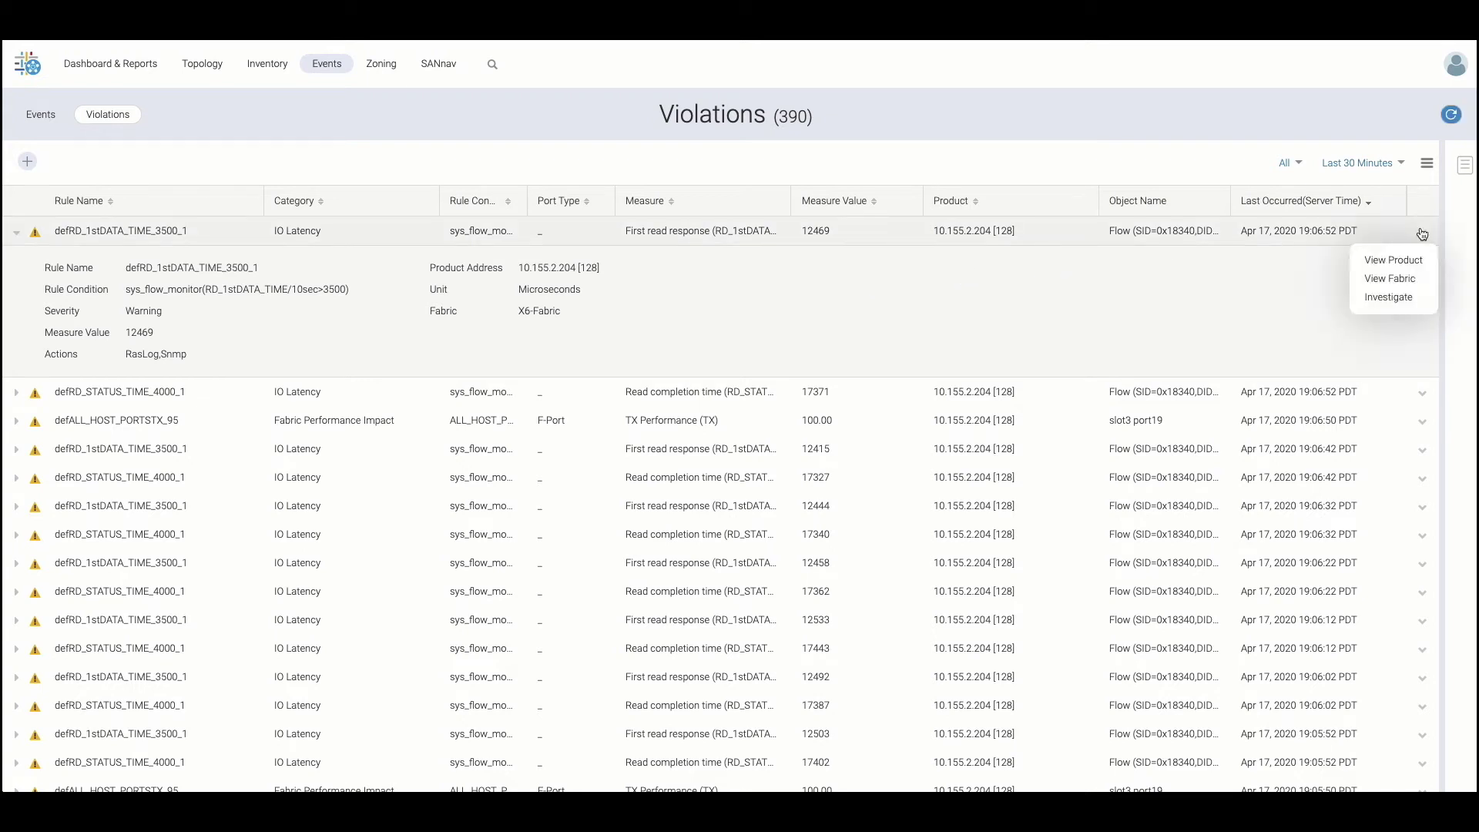
left_click(1408, 298)
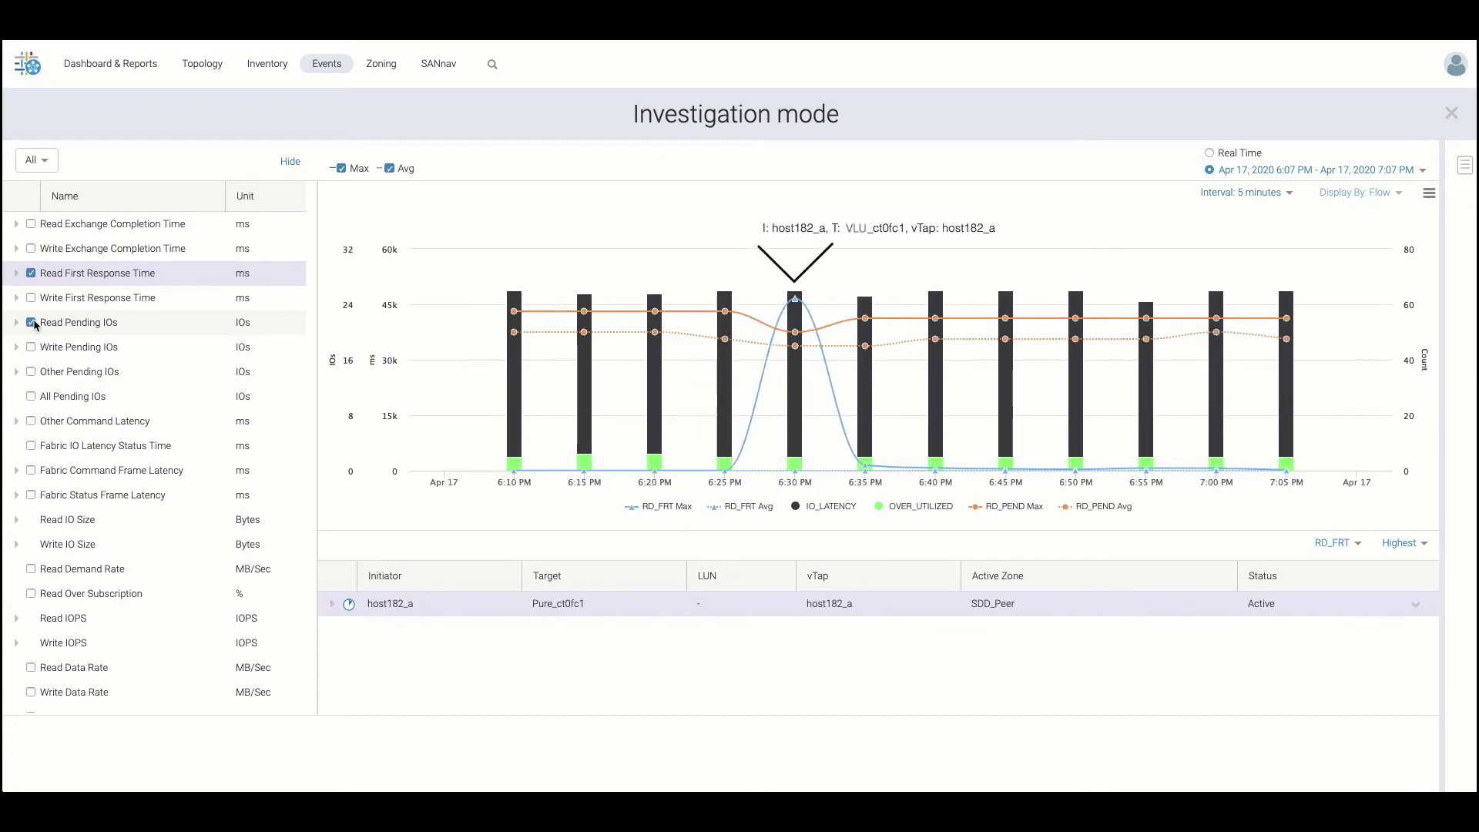
left_click(796, 433)
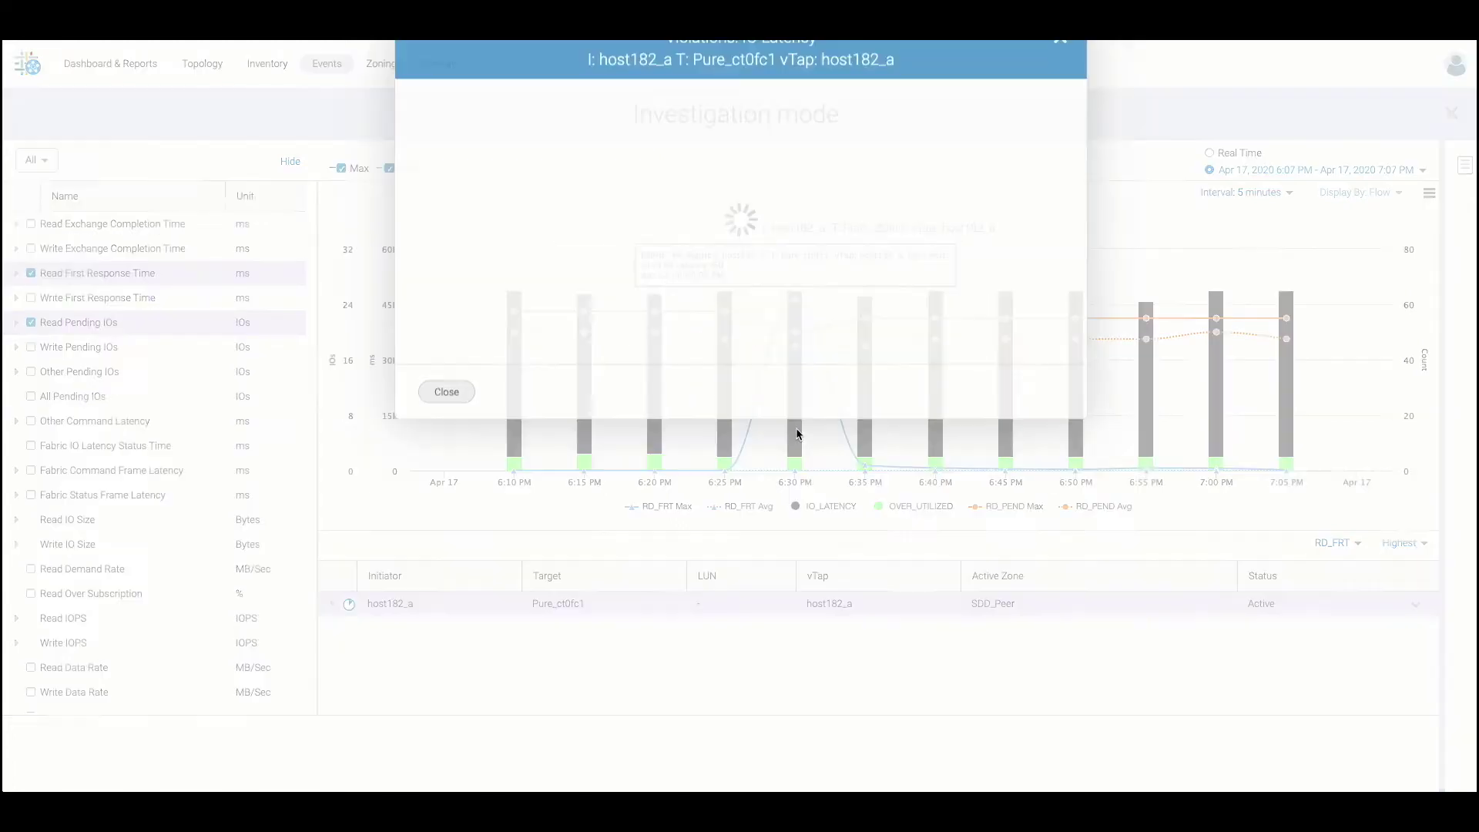
left_click(1061, 81)
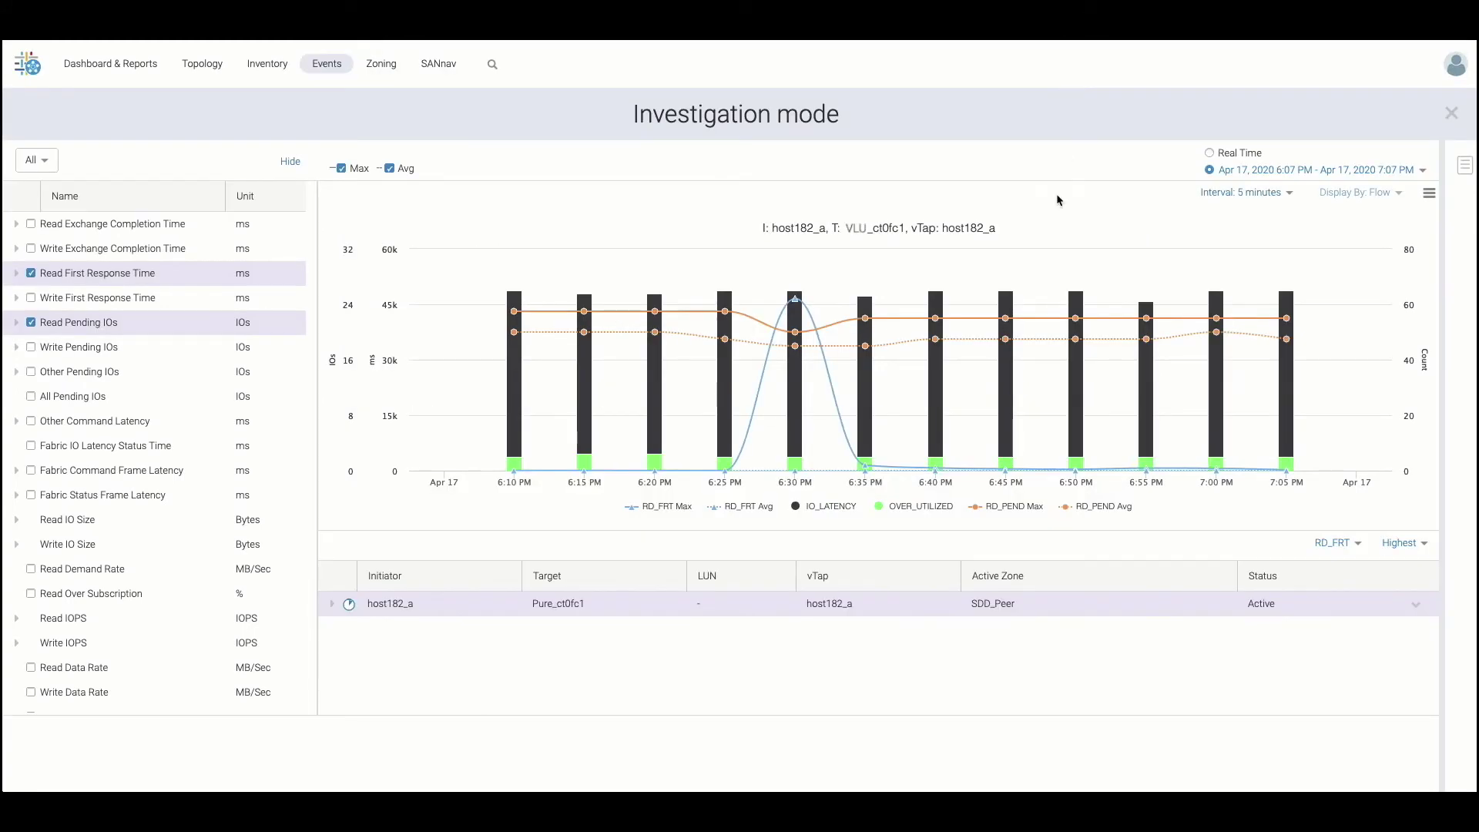
Step: Browse the SAN Configuration and Services settings pages
left_click(440, 67)
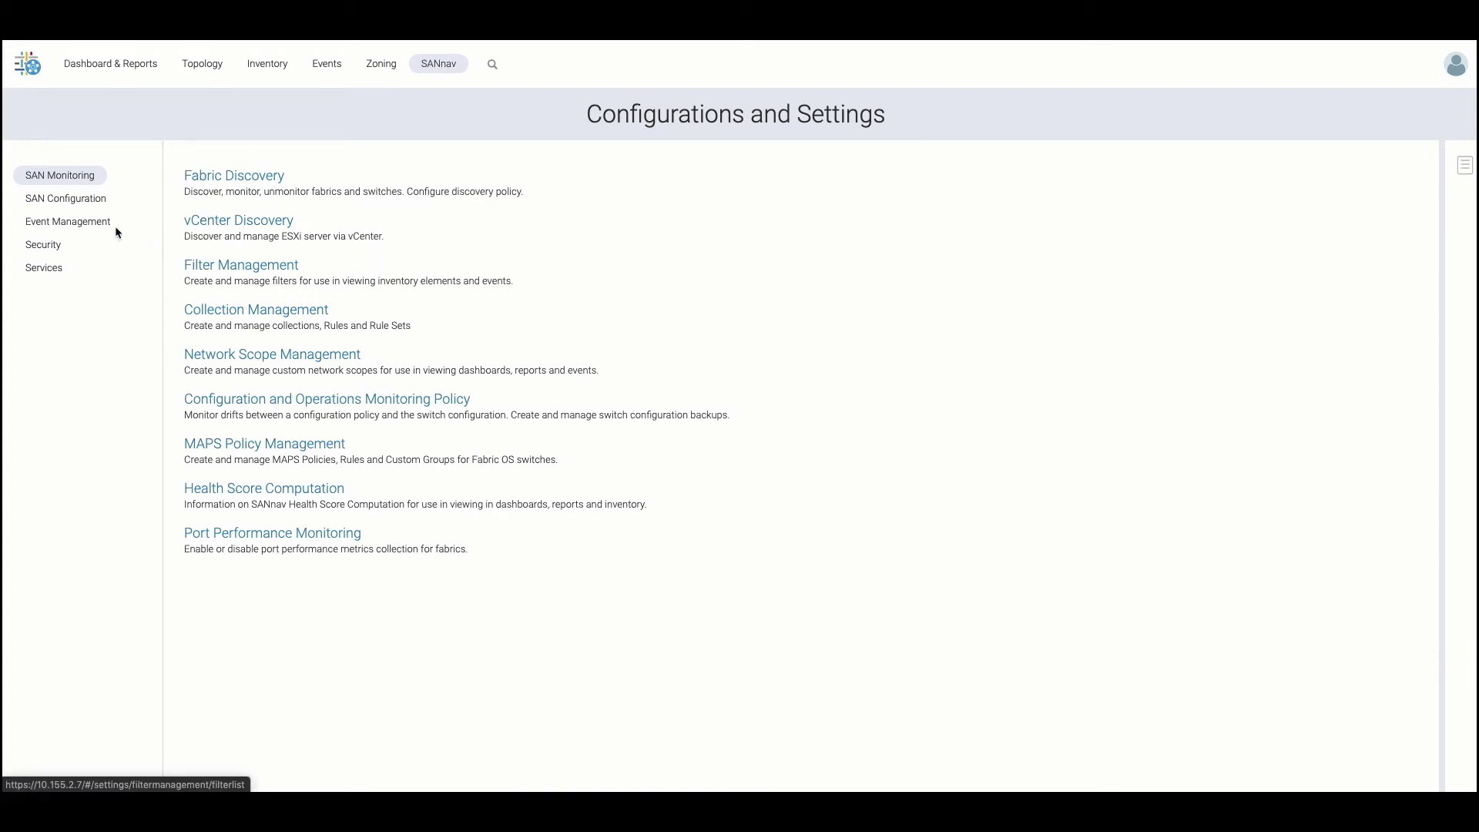
left_click(67, 204)
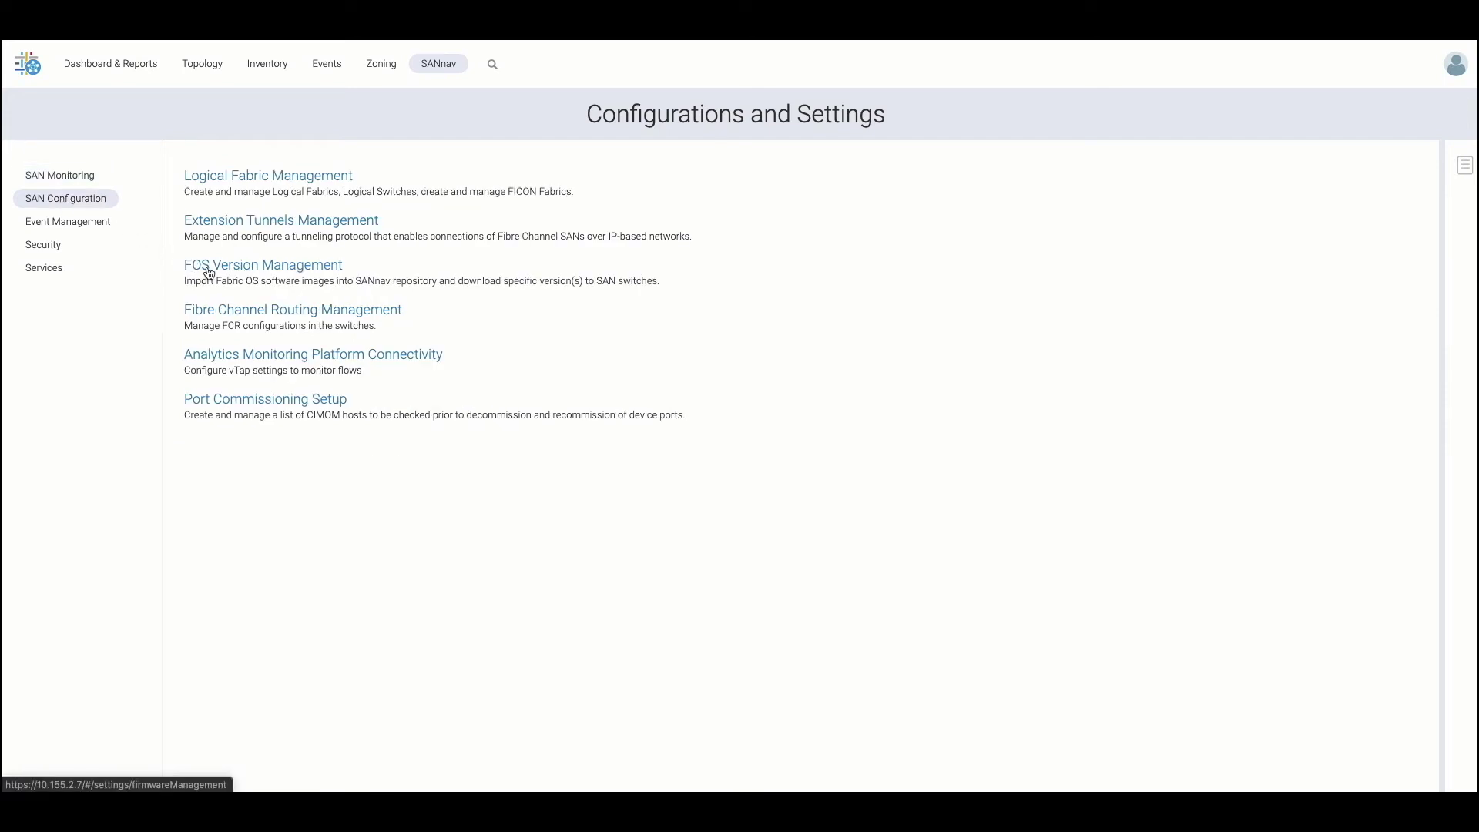
left_click(39, 269)
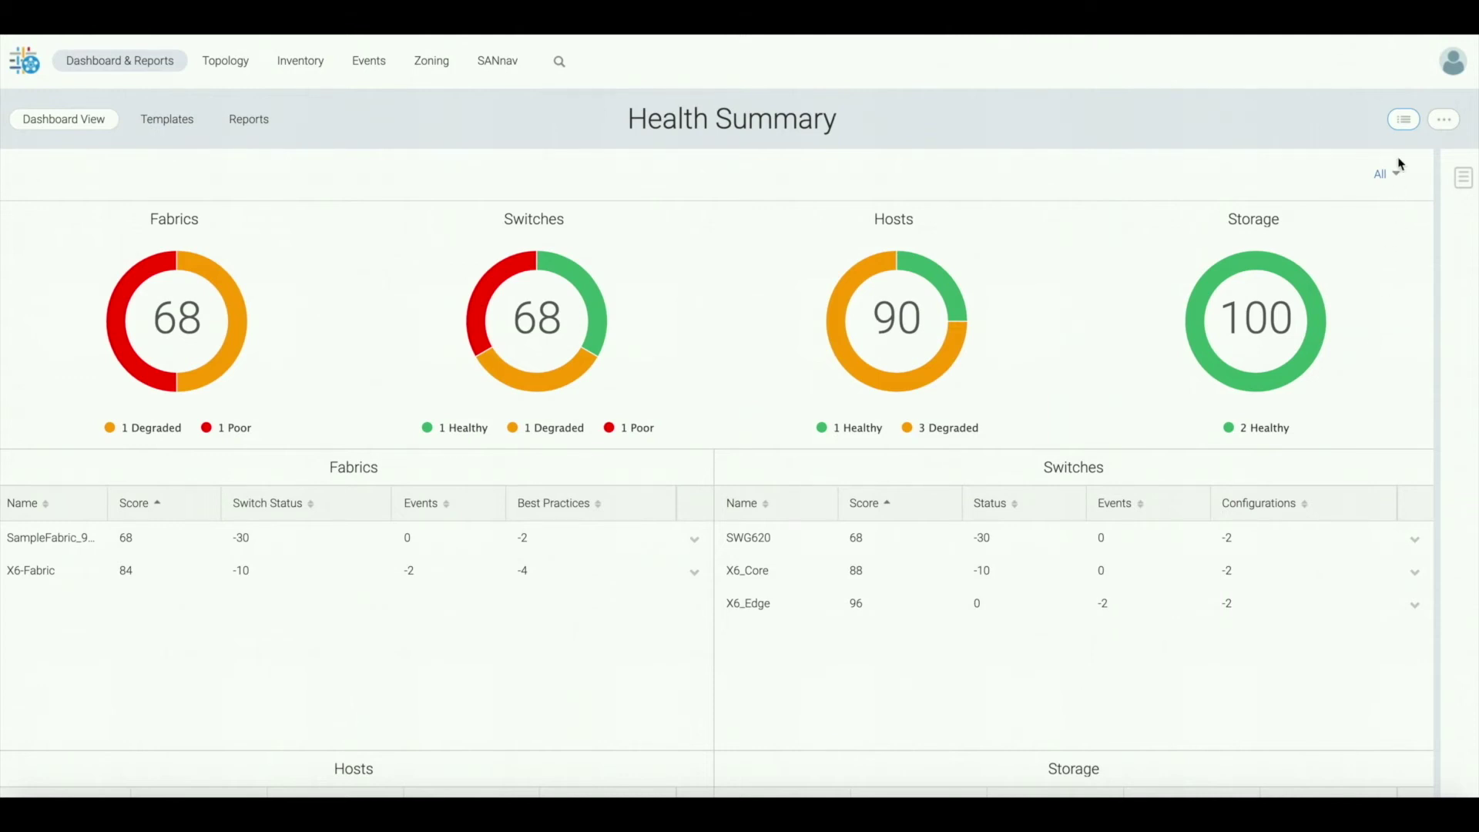
Step: Pick Network Port Traffic Conditions from the dashboard list and open it
left_click(1405, 120)
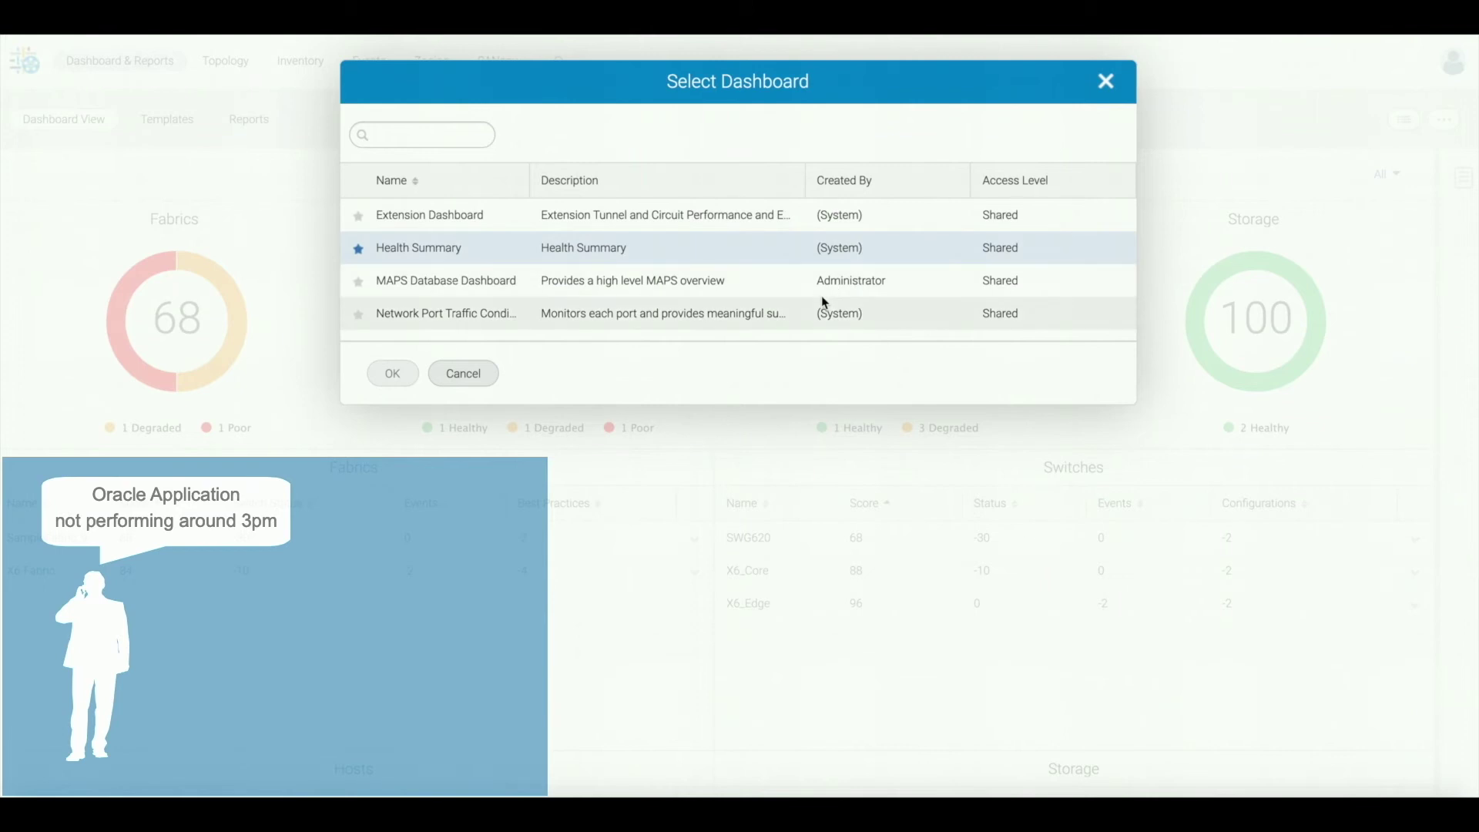
left_click_drag(529, 180, 560, 180)
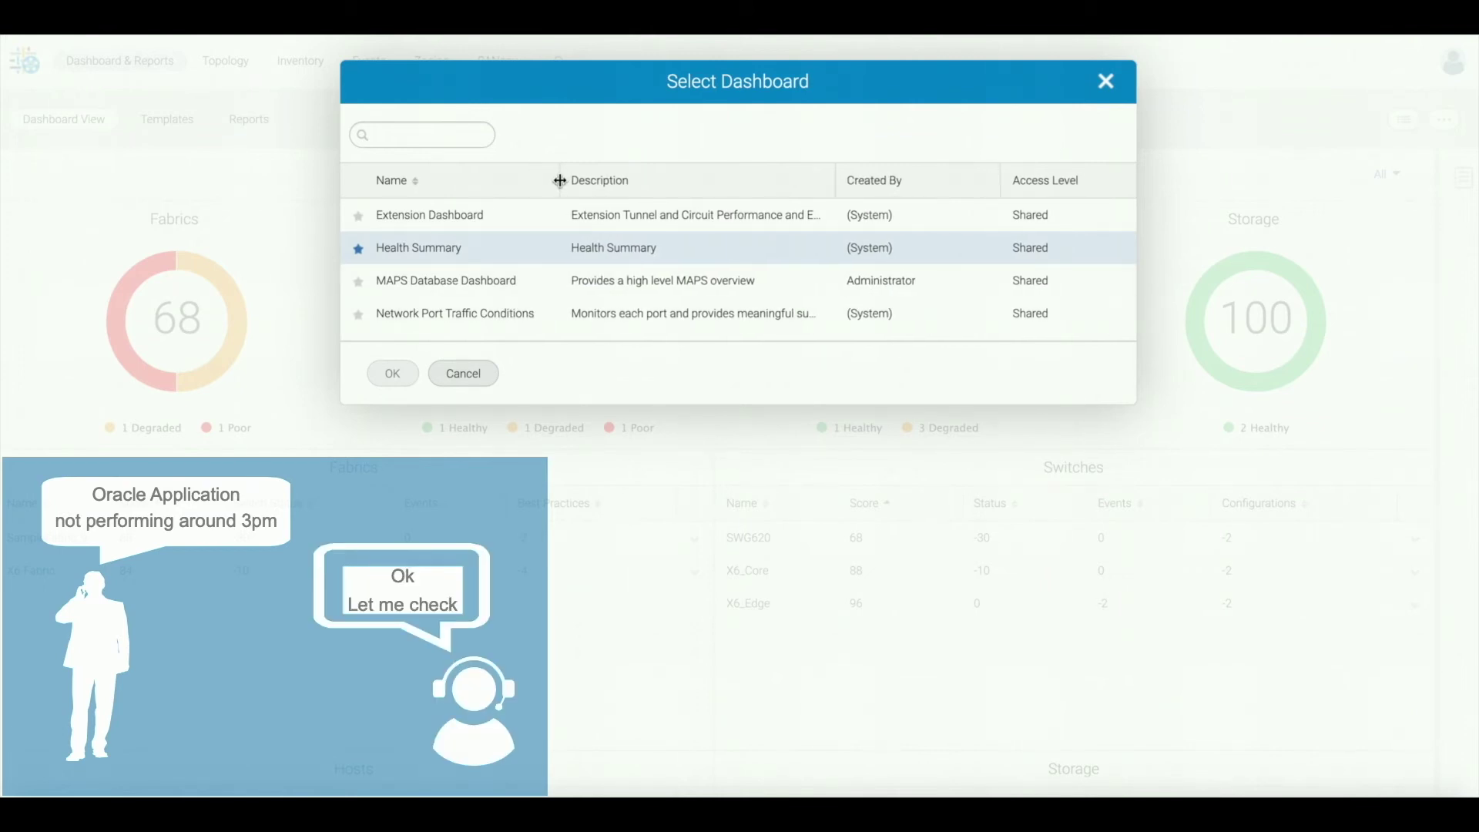
left_click_drag(560, 181, 558, 181)
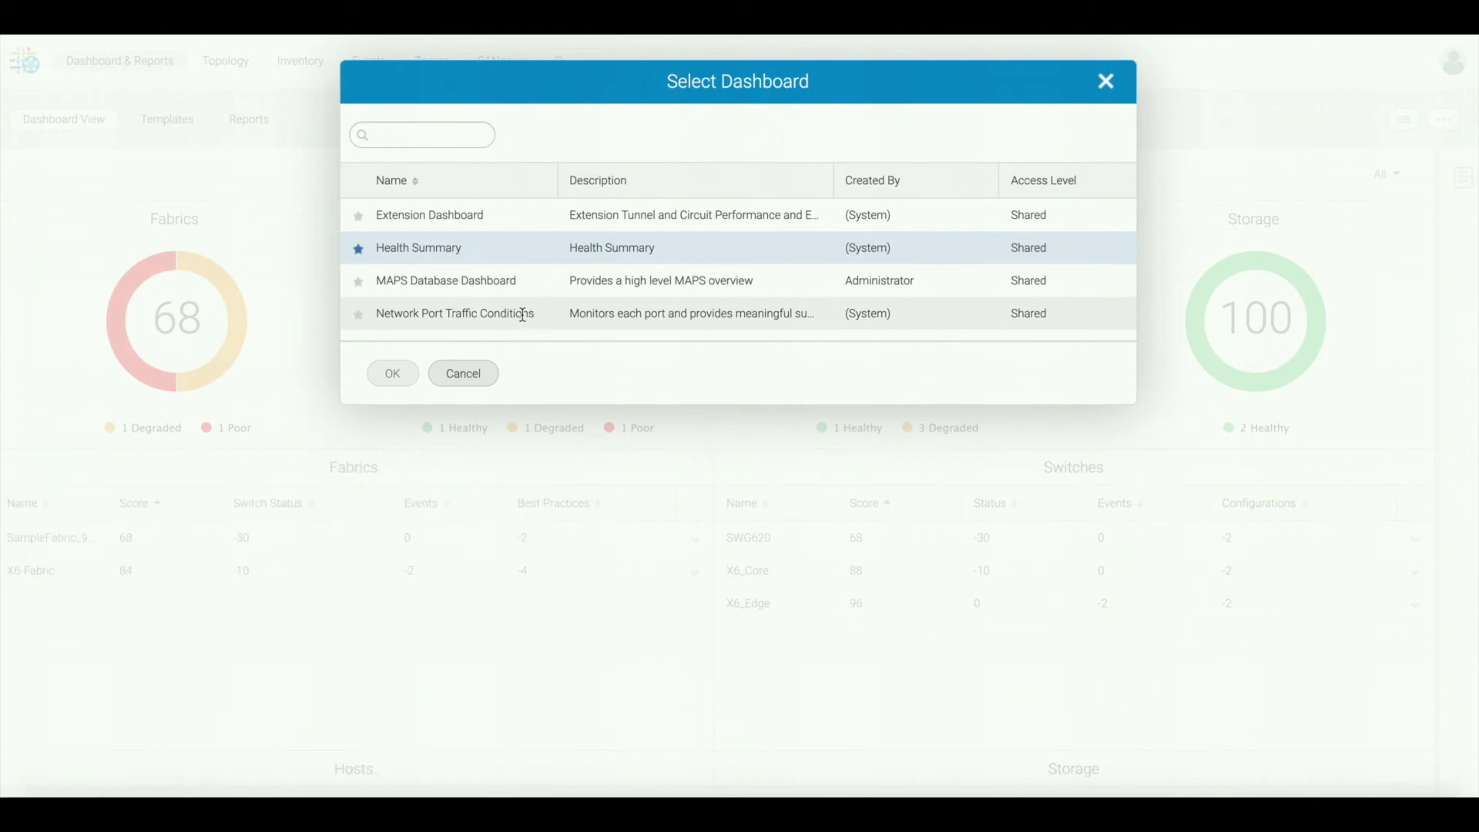
left_click(522, 315)
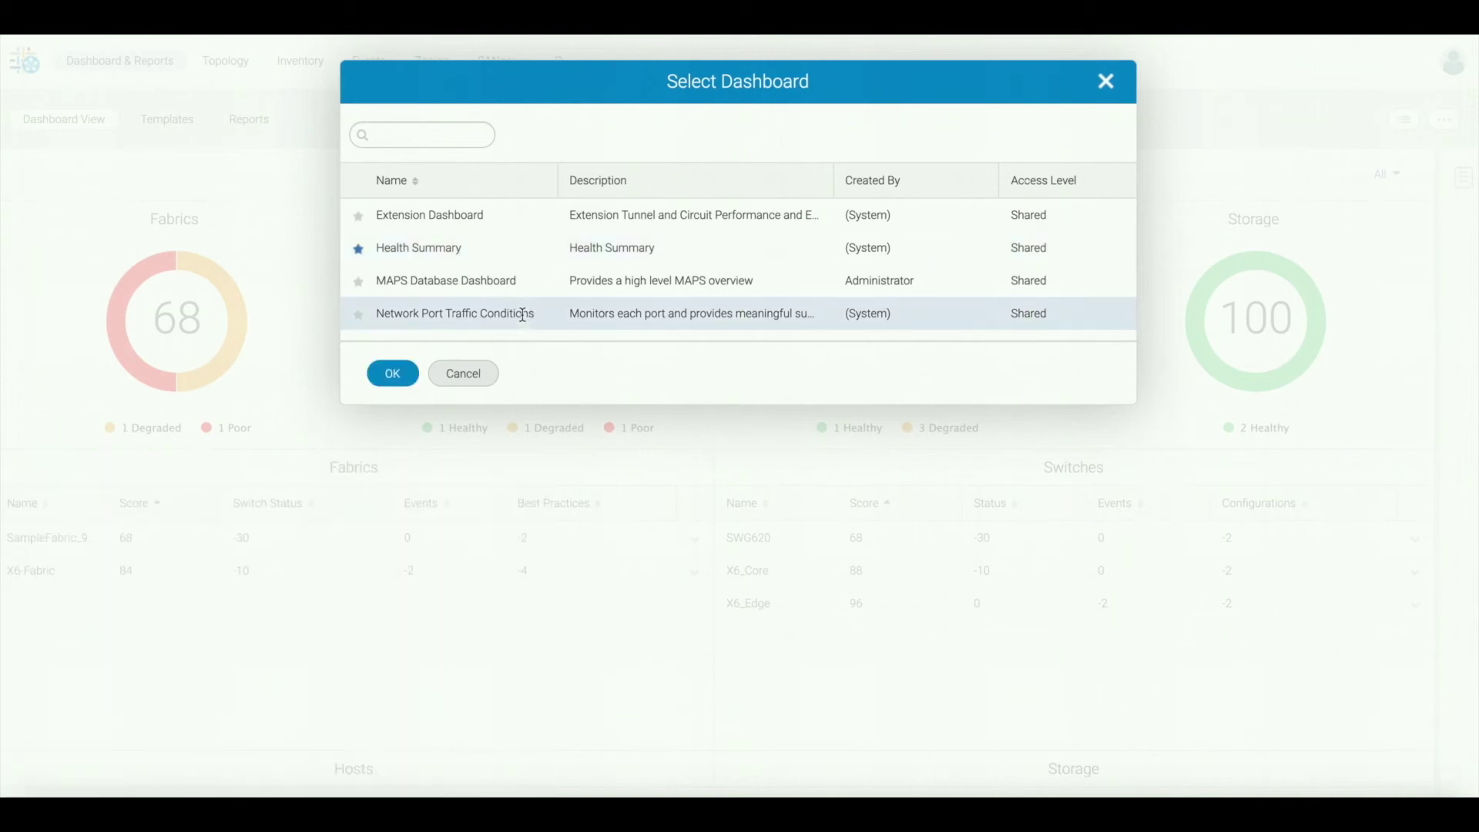
left_click(393, 374)
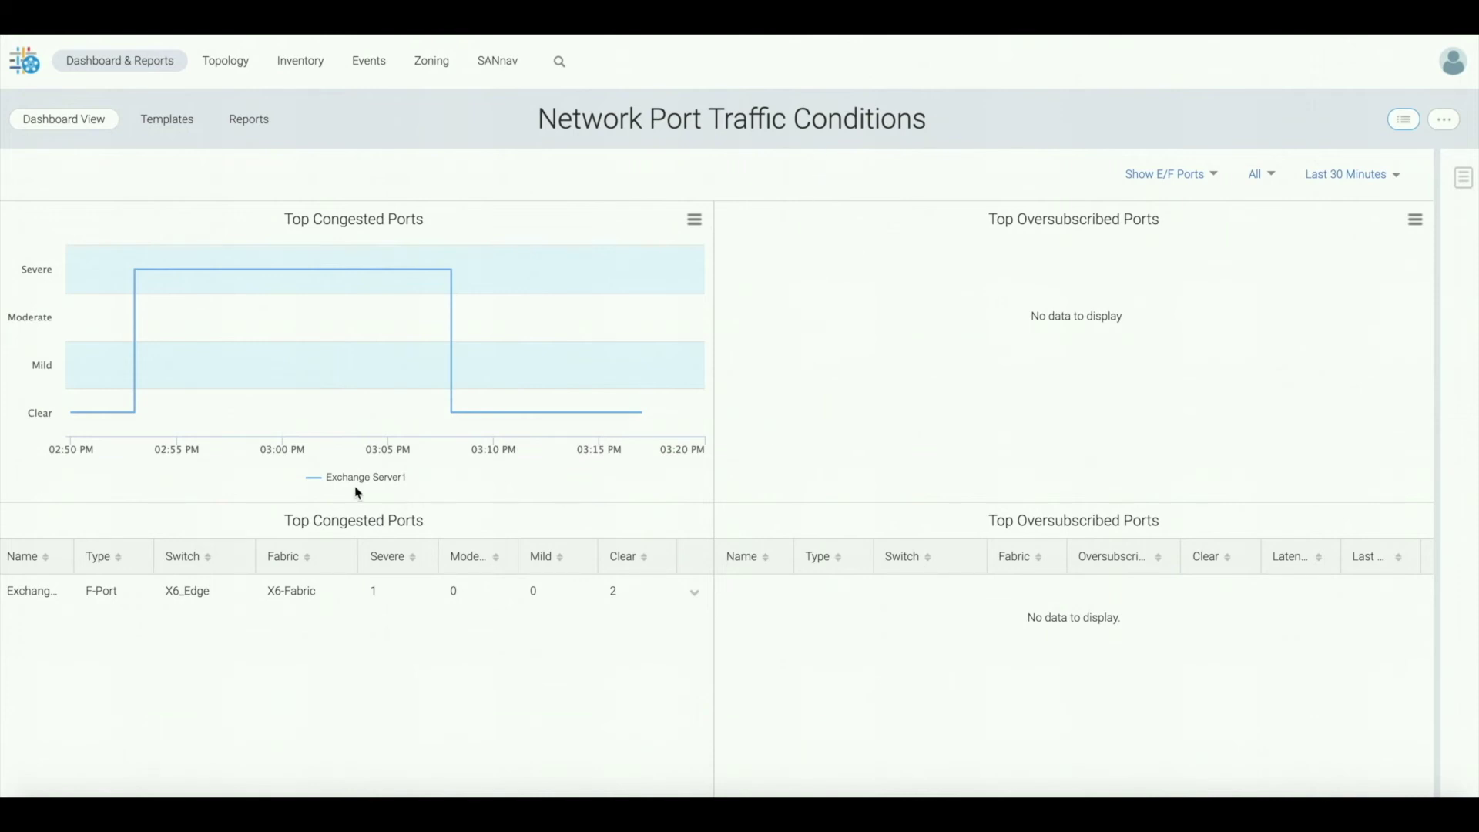
Step: Investigate the congested Exchange Server1 port on X6_Edge, then open the Inventory flows list
mouse_move(65, 371)
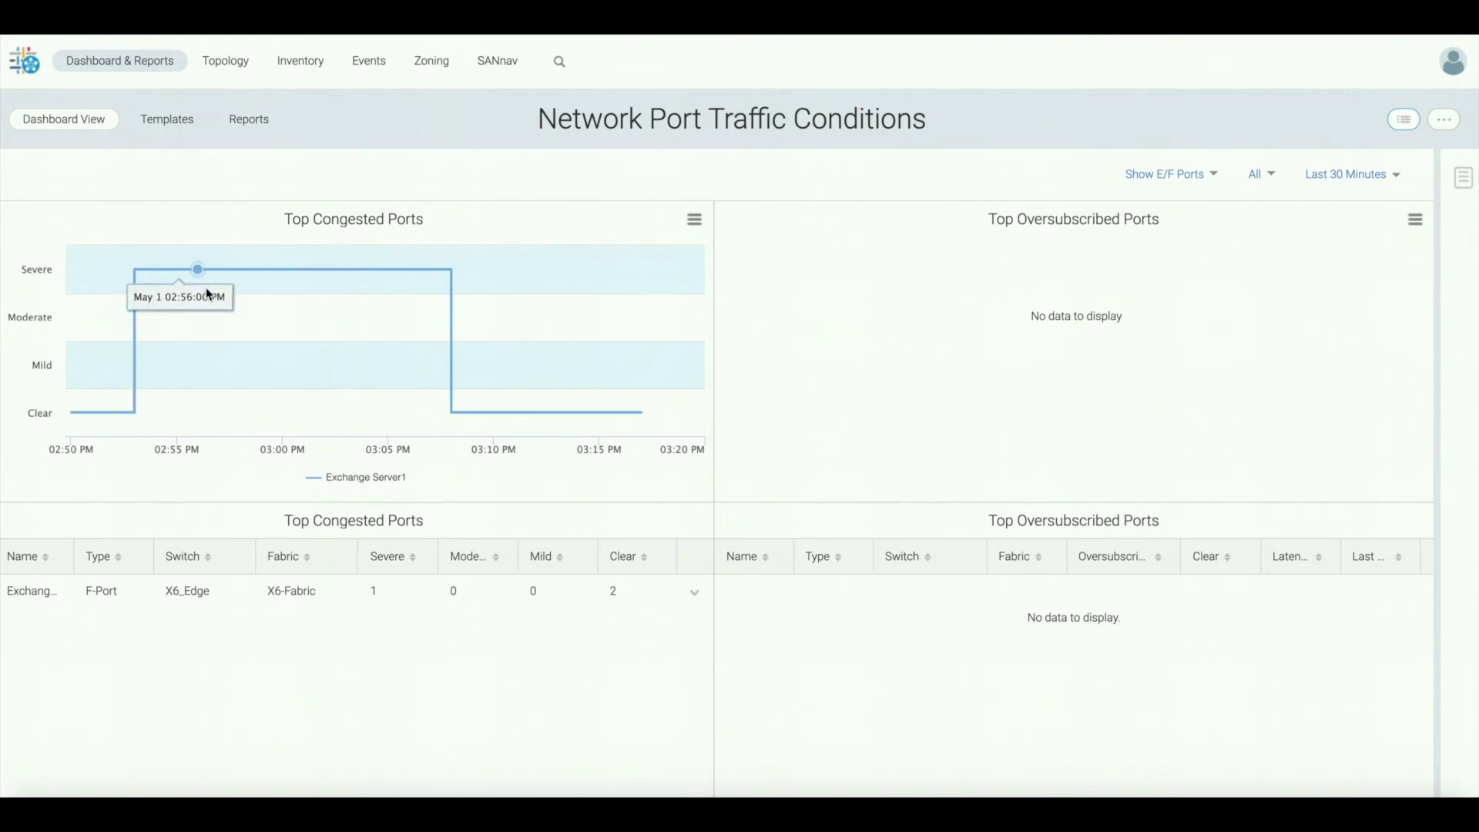
mouse_move(324, 324)
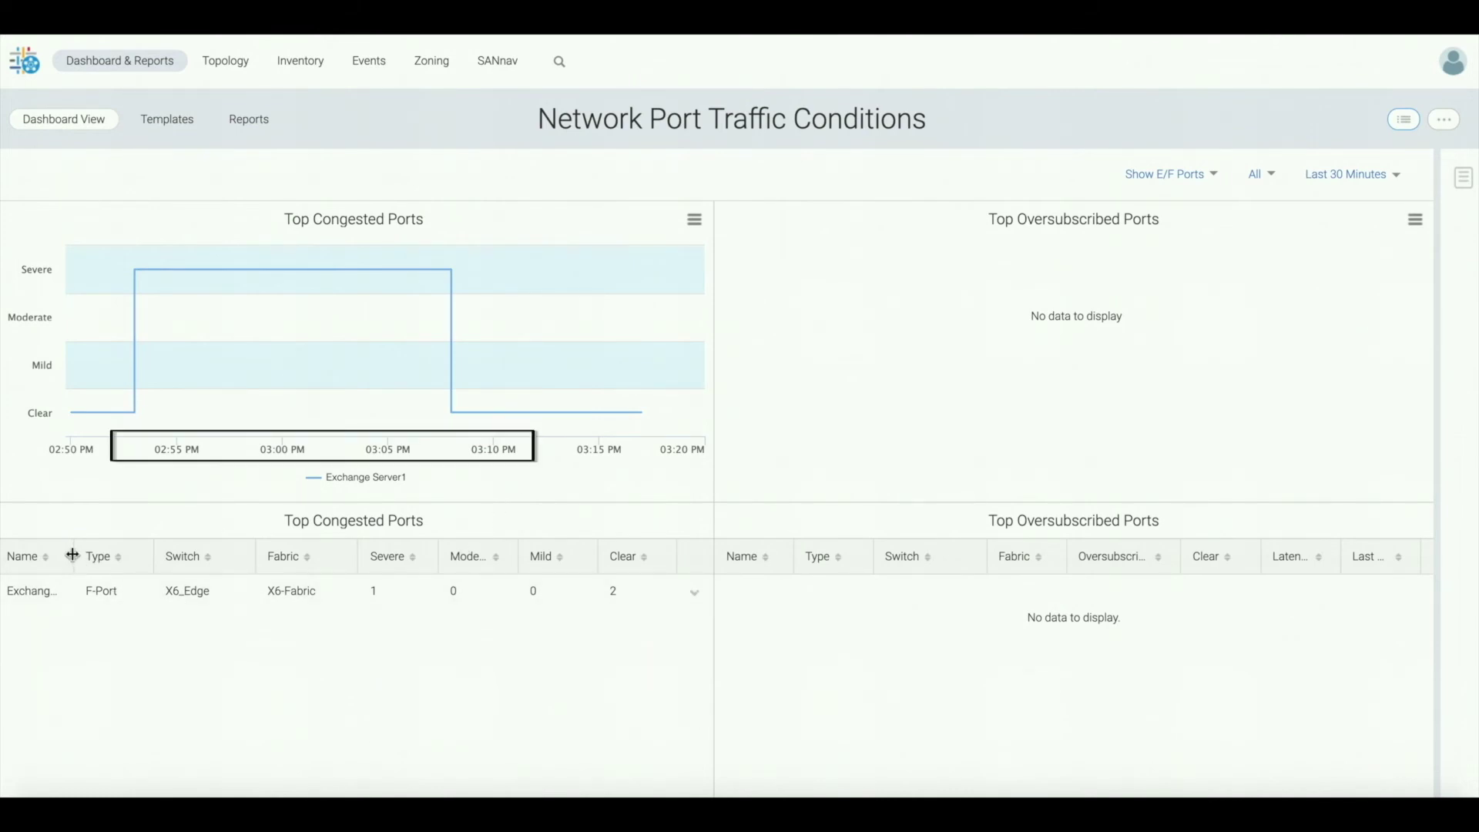
left_click_drag(72, 556, 129, 560)
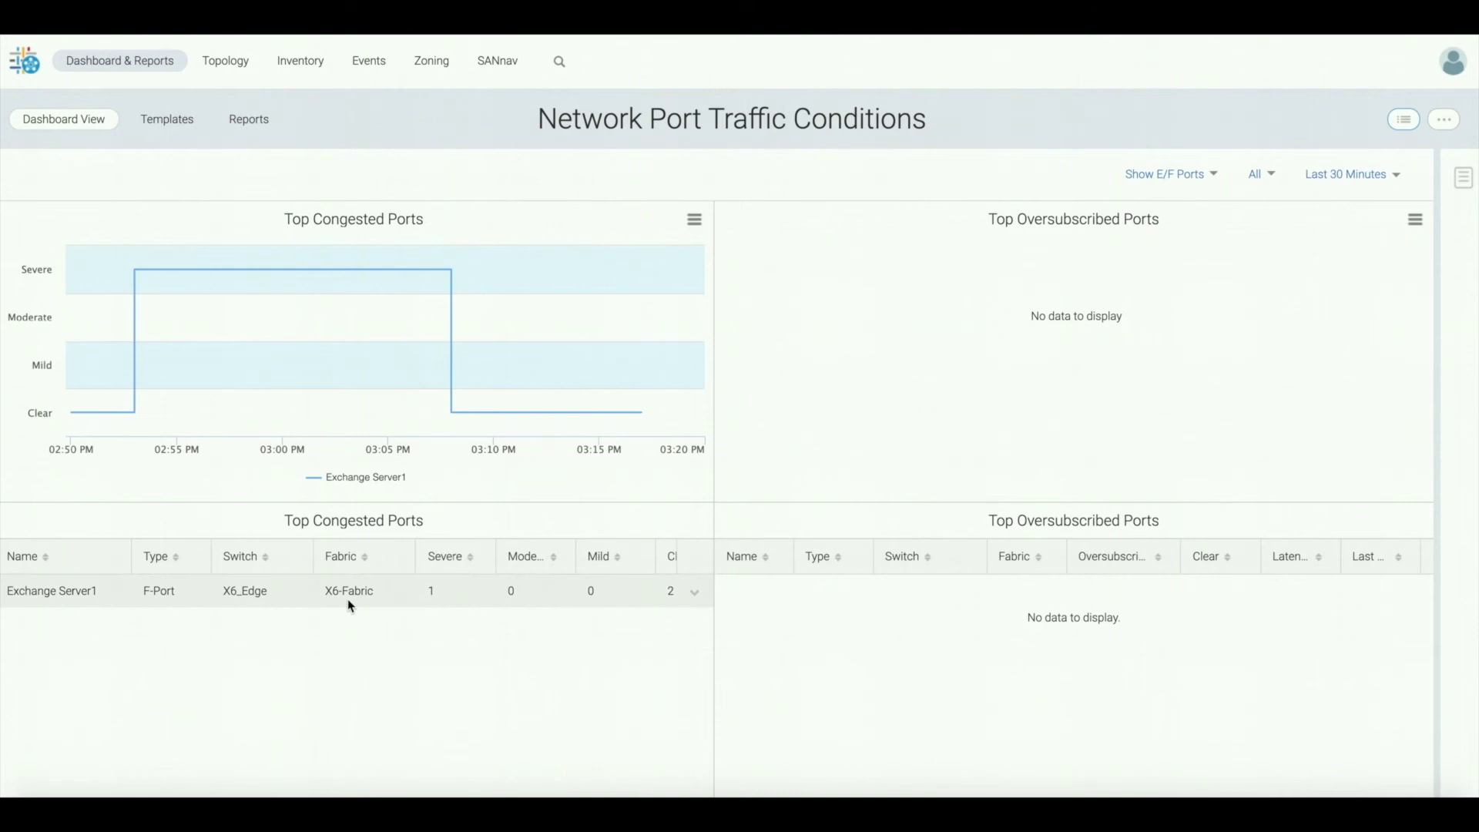
left_click(697, 596)
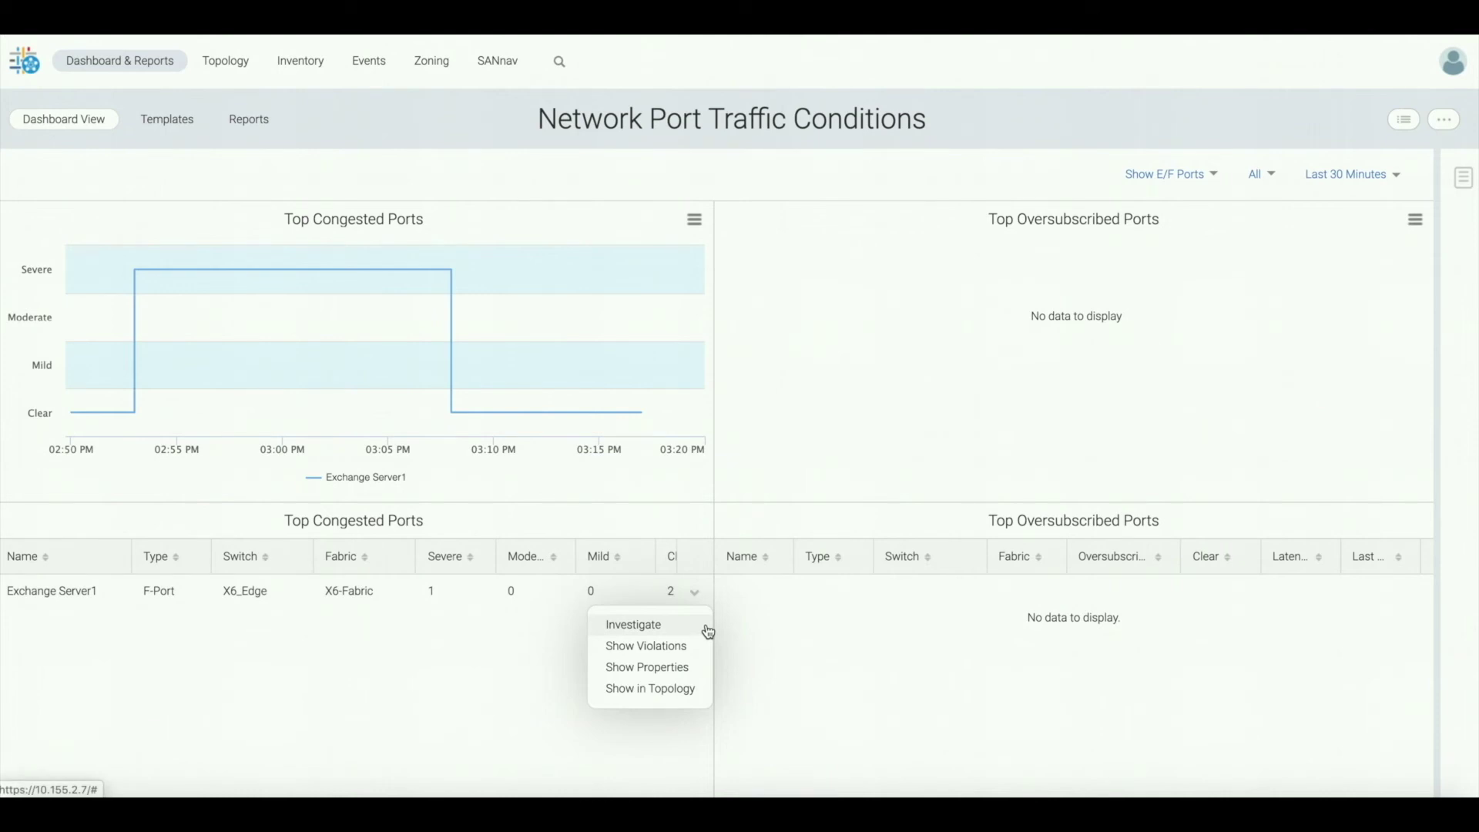
left_click(708, 631)
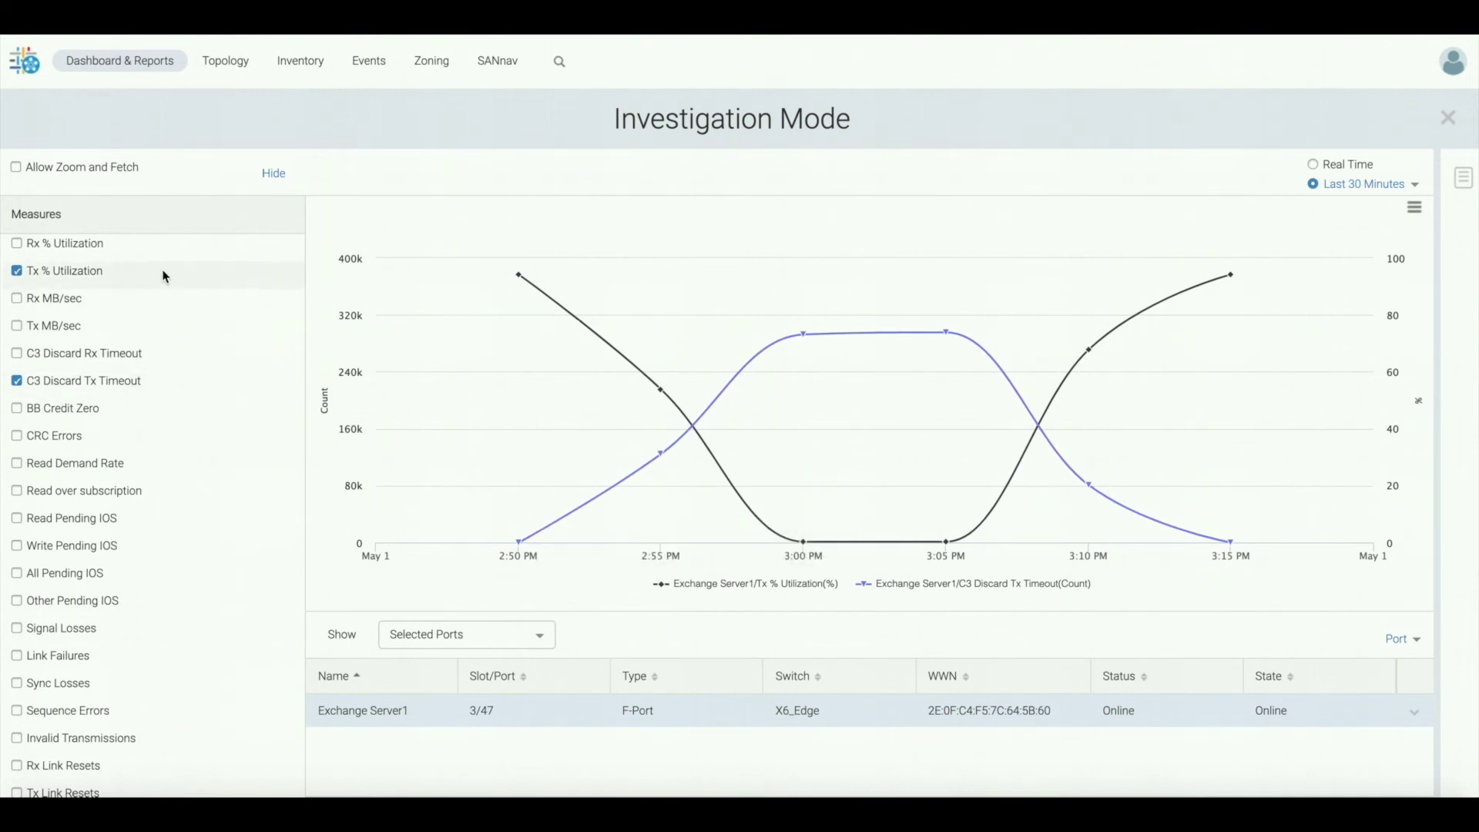
mouse_move(439, 331)
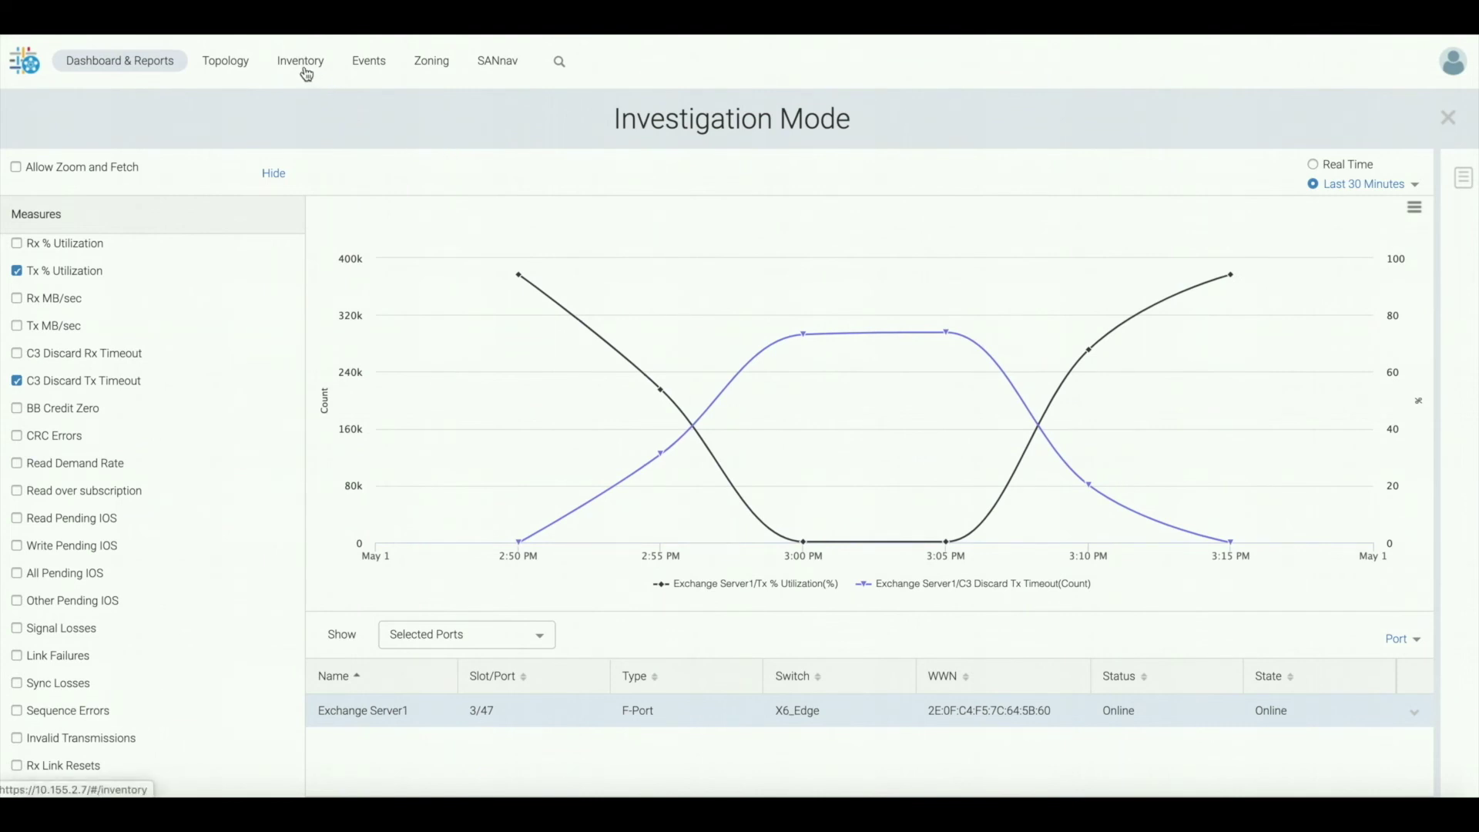
left_click(301, 62)
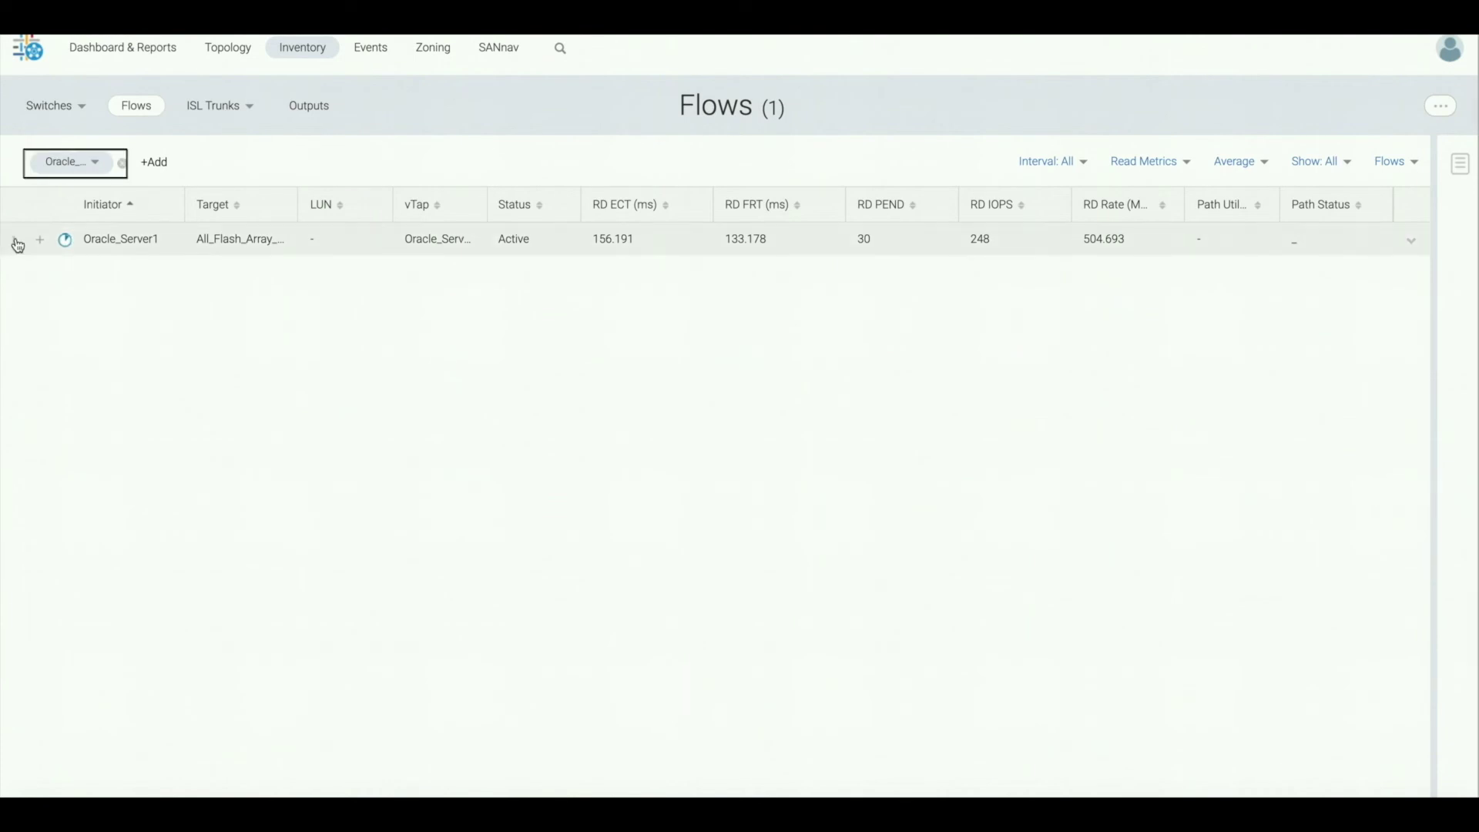
Step: Expand the Oracle_Server1 flow to show its latency, path and action menu
left_click(16, 241)
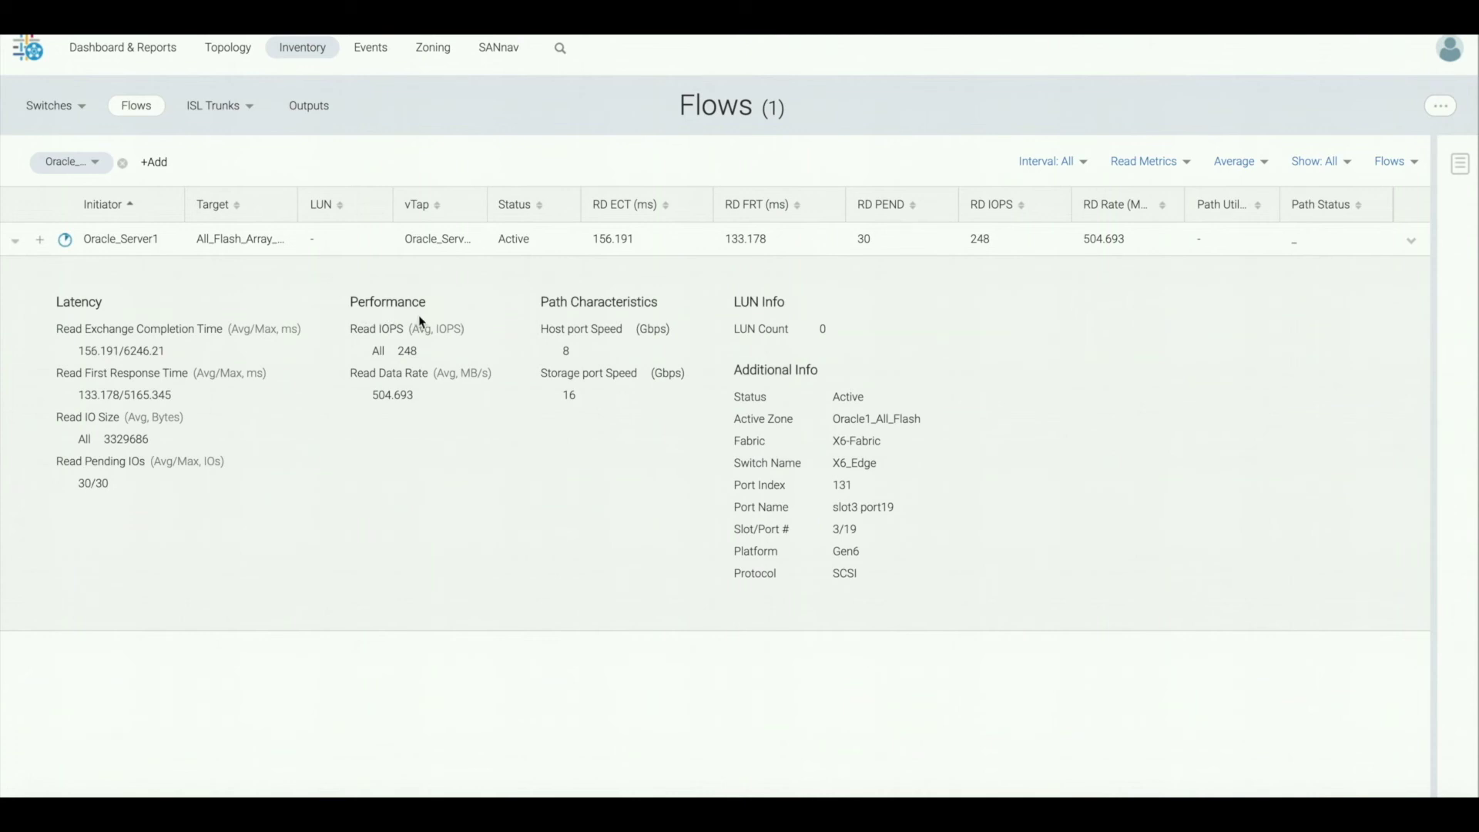
left_click(1411, 240)
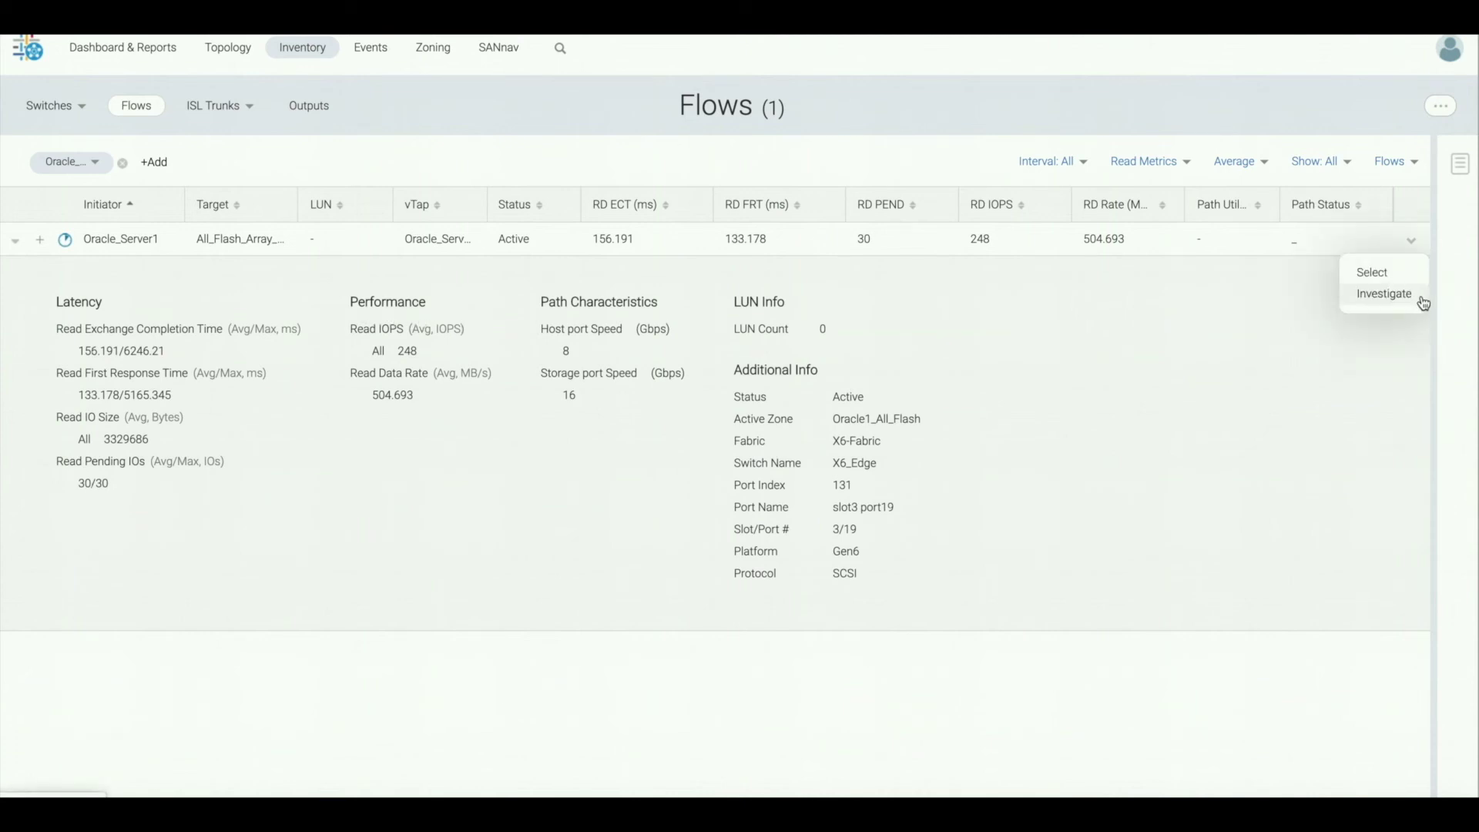
Step: Investigate the Oracle_Server1 flow, charting Read Exchange Completion Time and Read Data Rate
left_click(1421, 300)
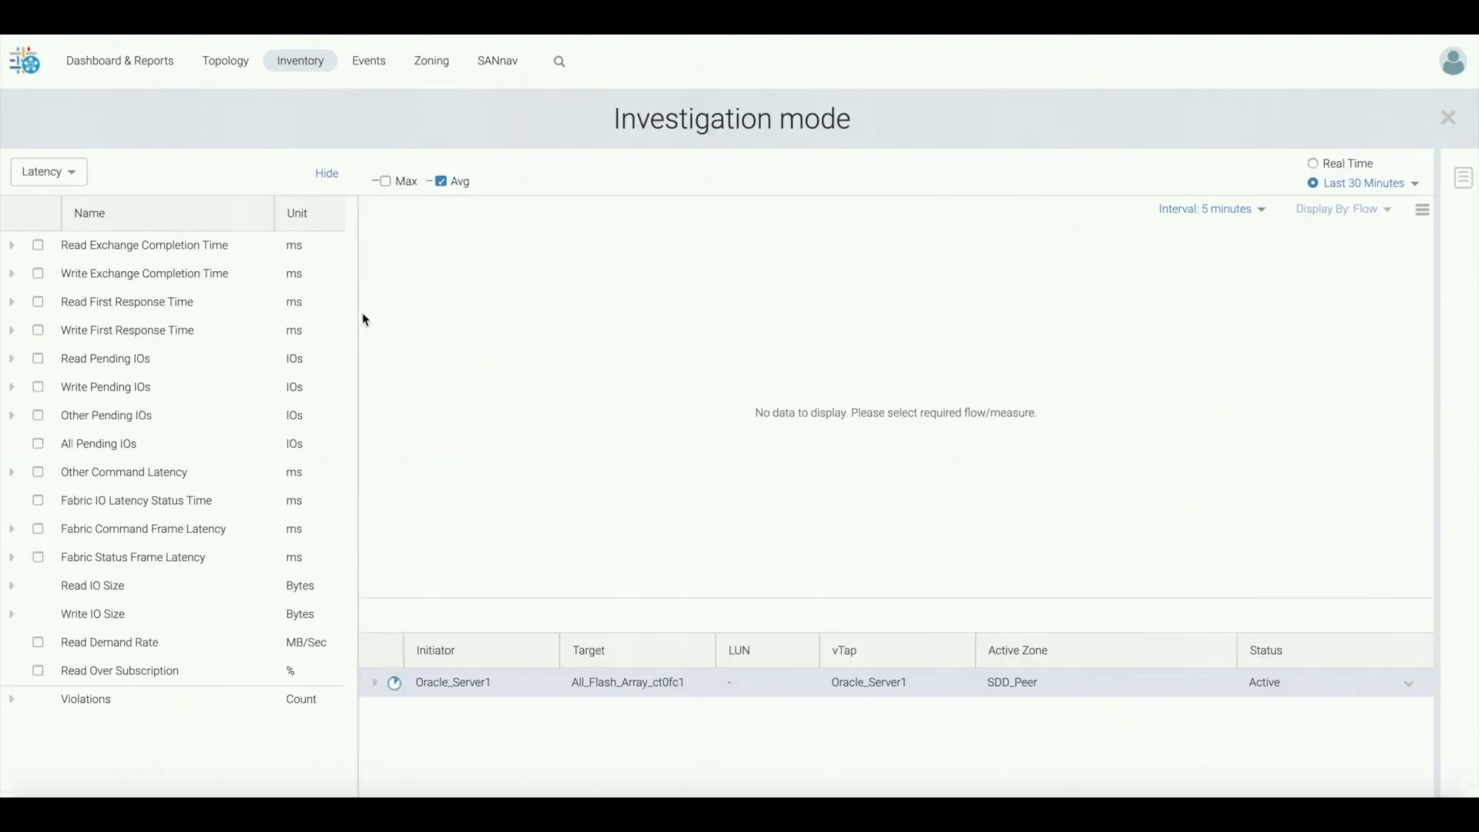
left_click(38, 247)
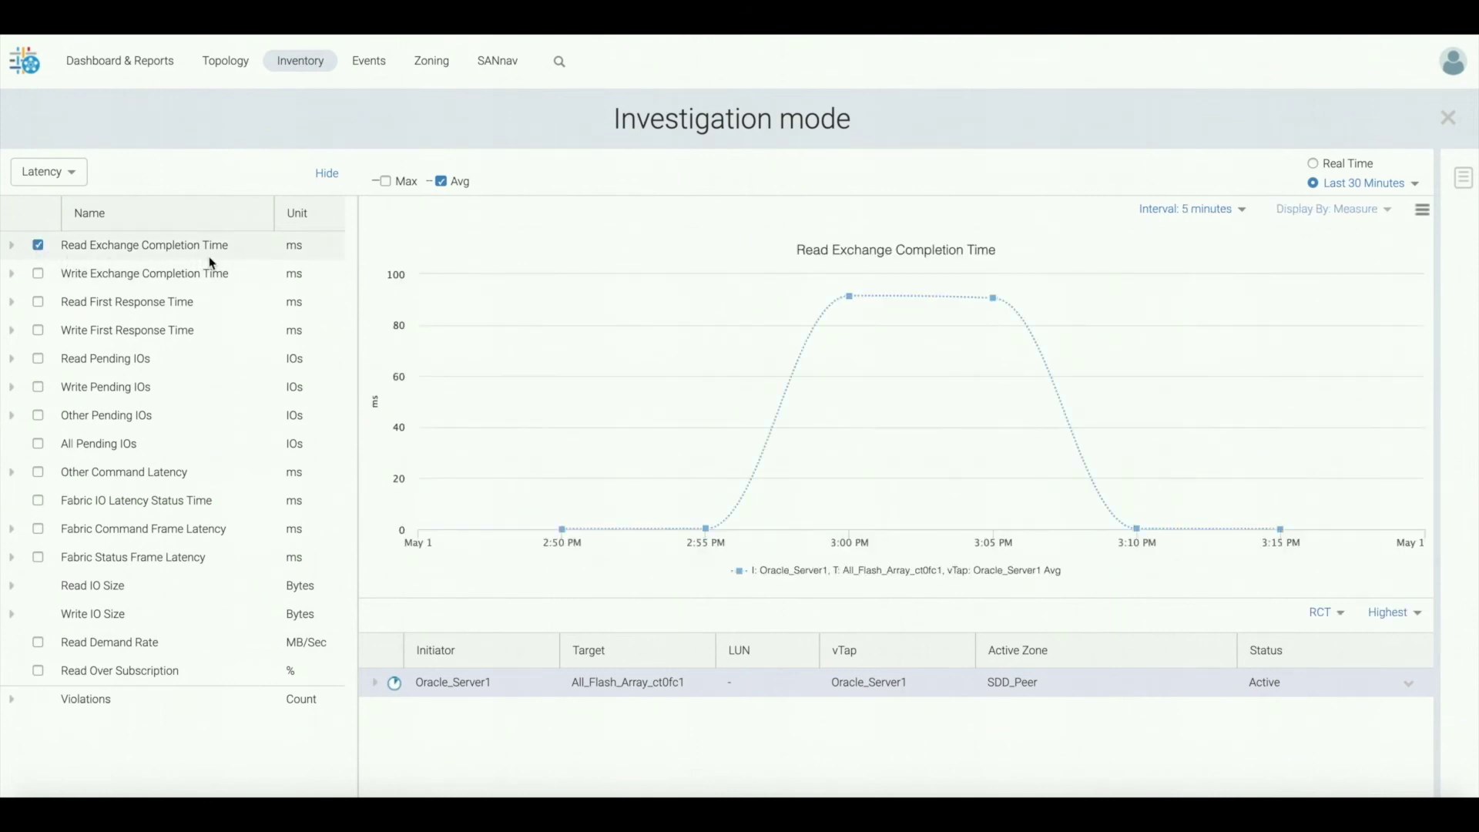
left_click(71, 171)
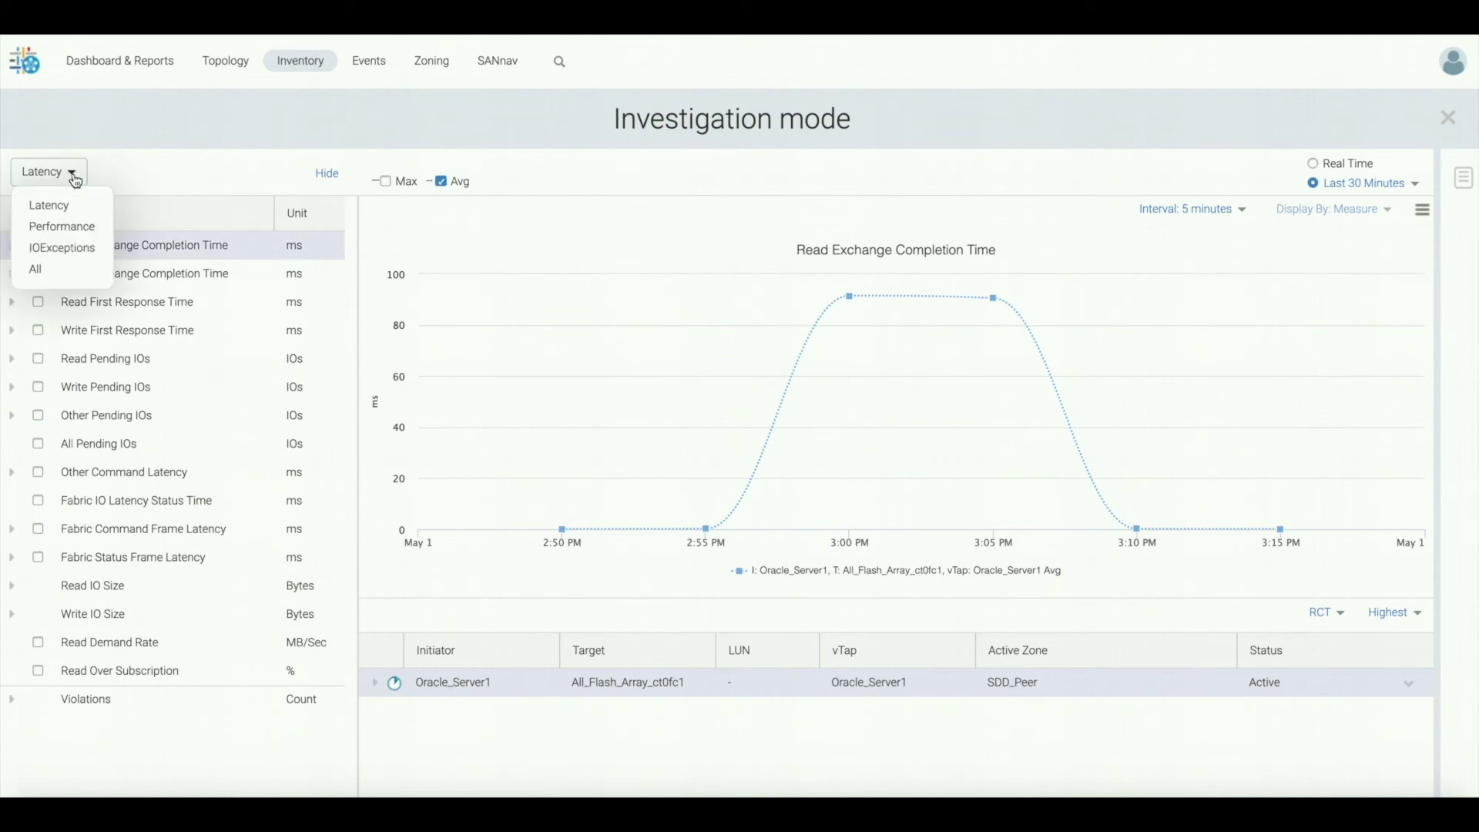
left_click(105, 229)
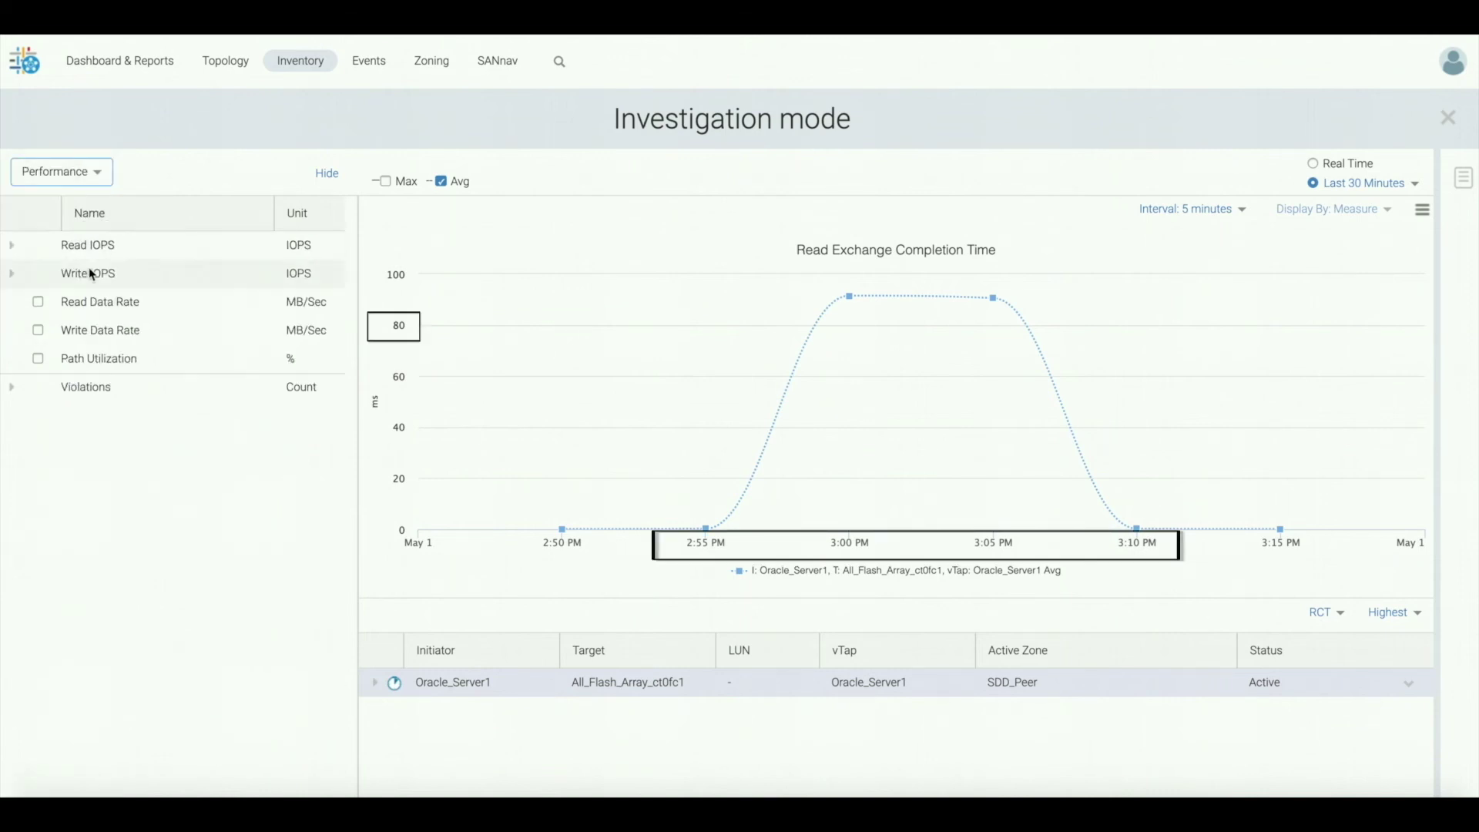
left_click(38, 302)
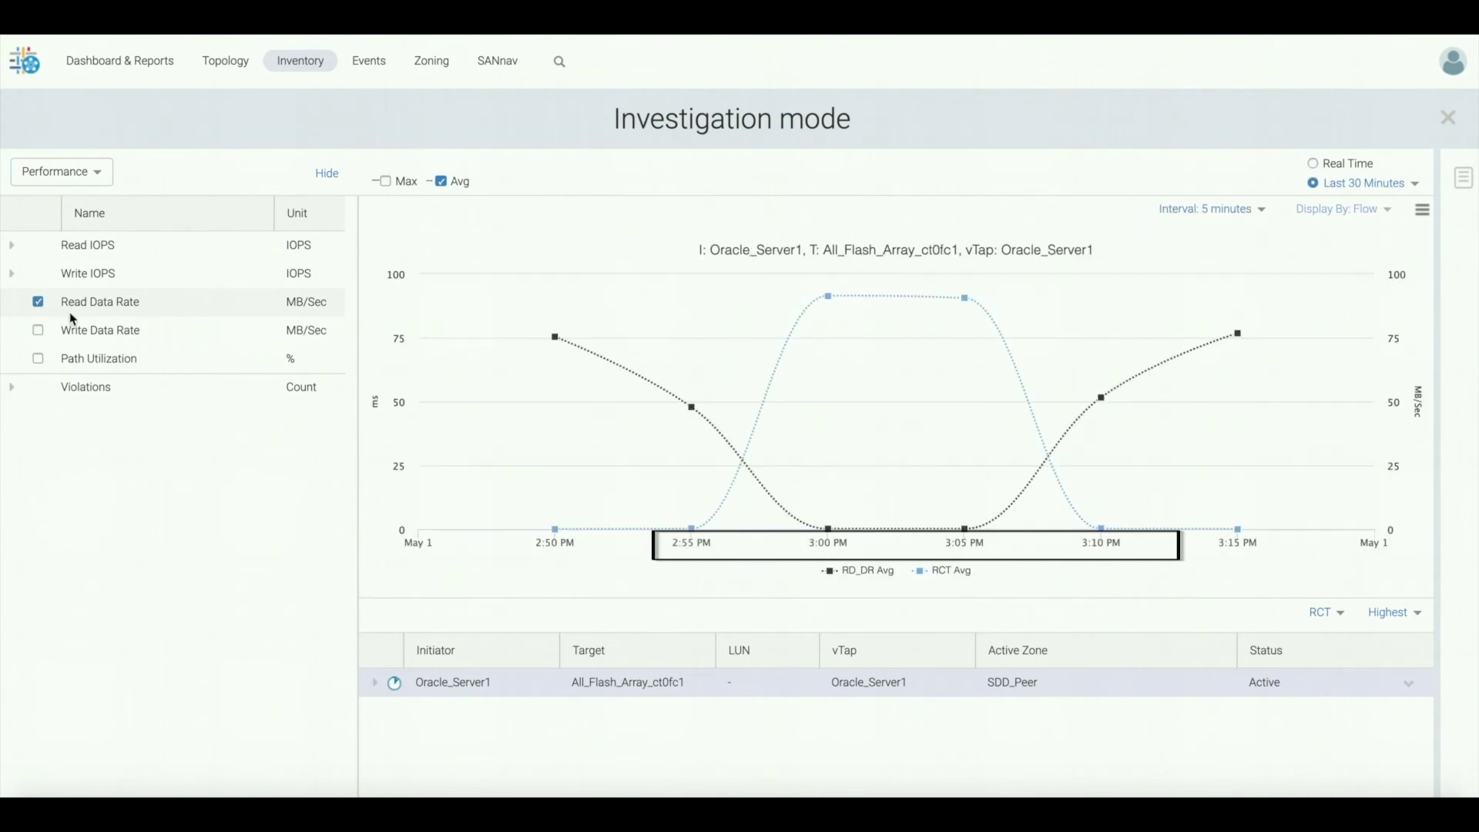
Step: Read values at several chart points, then go to Configurations and Settings
mouse_move(453, 399)
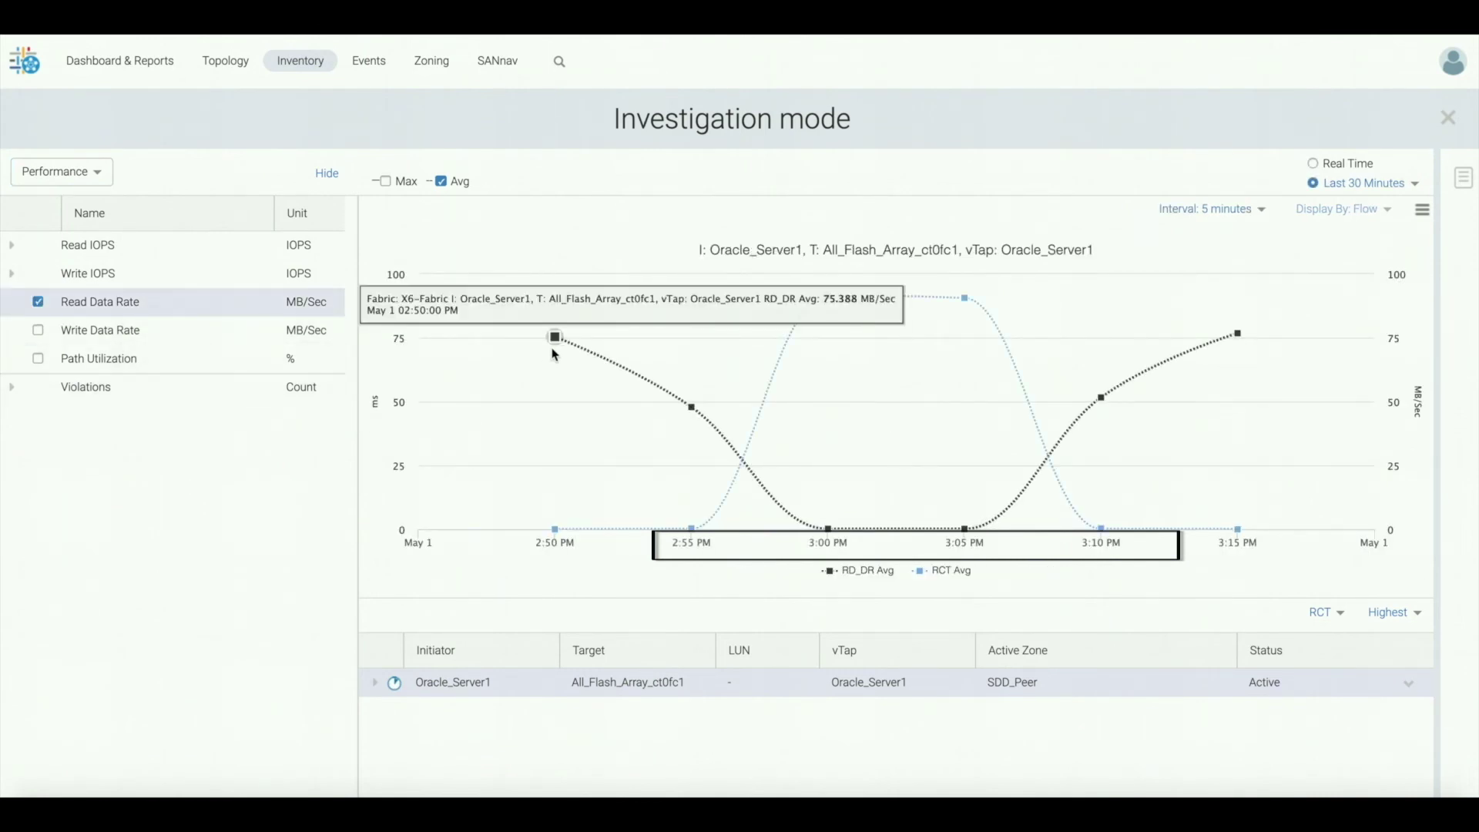
mouse_move(830, 533)
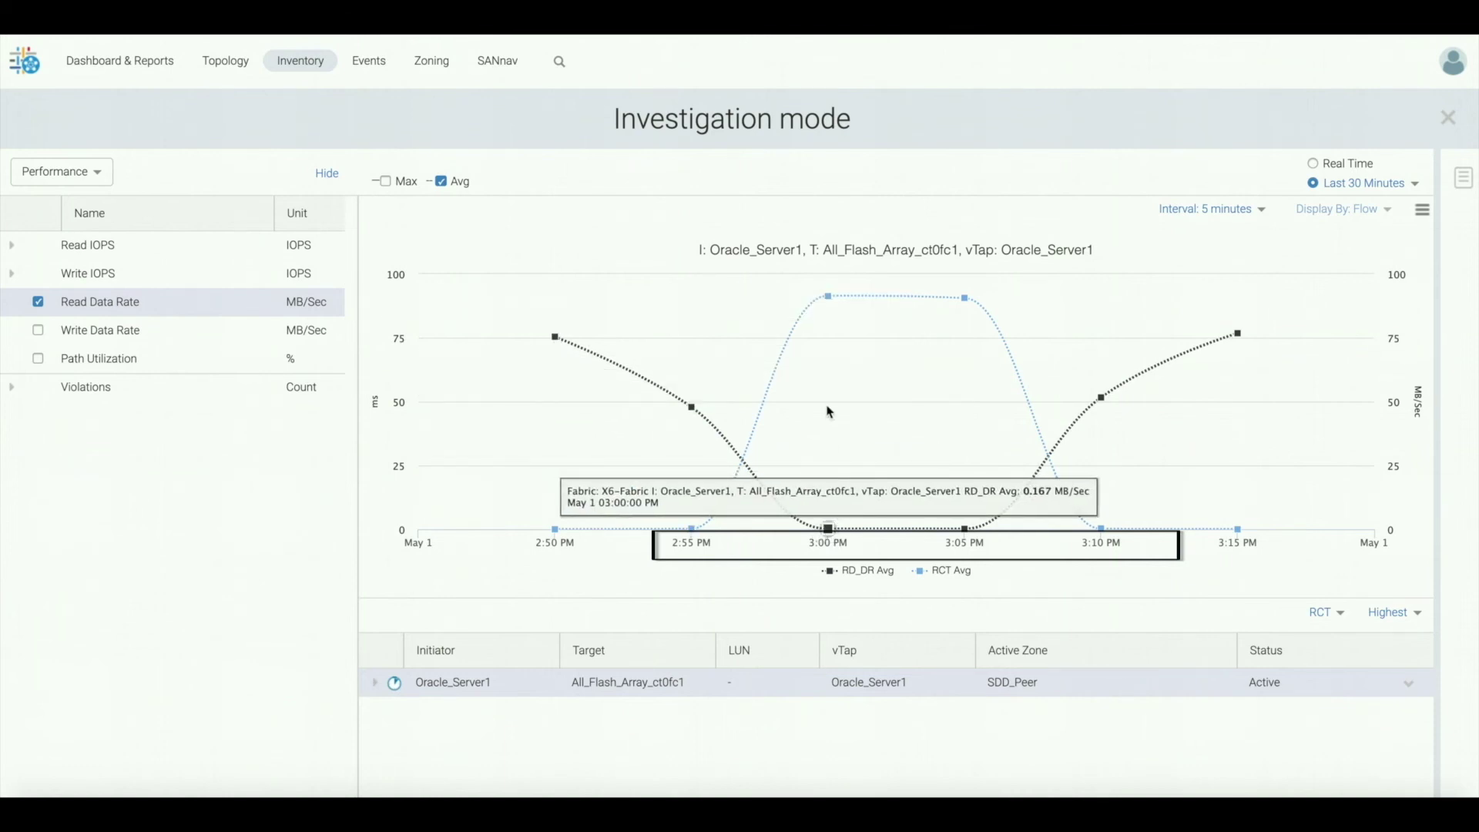
mouse_move(828, 320)
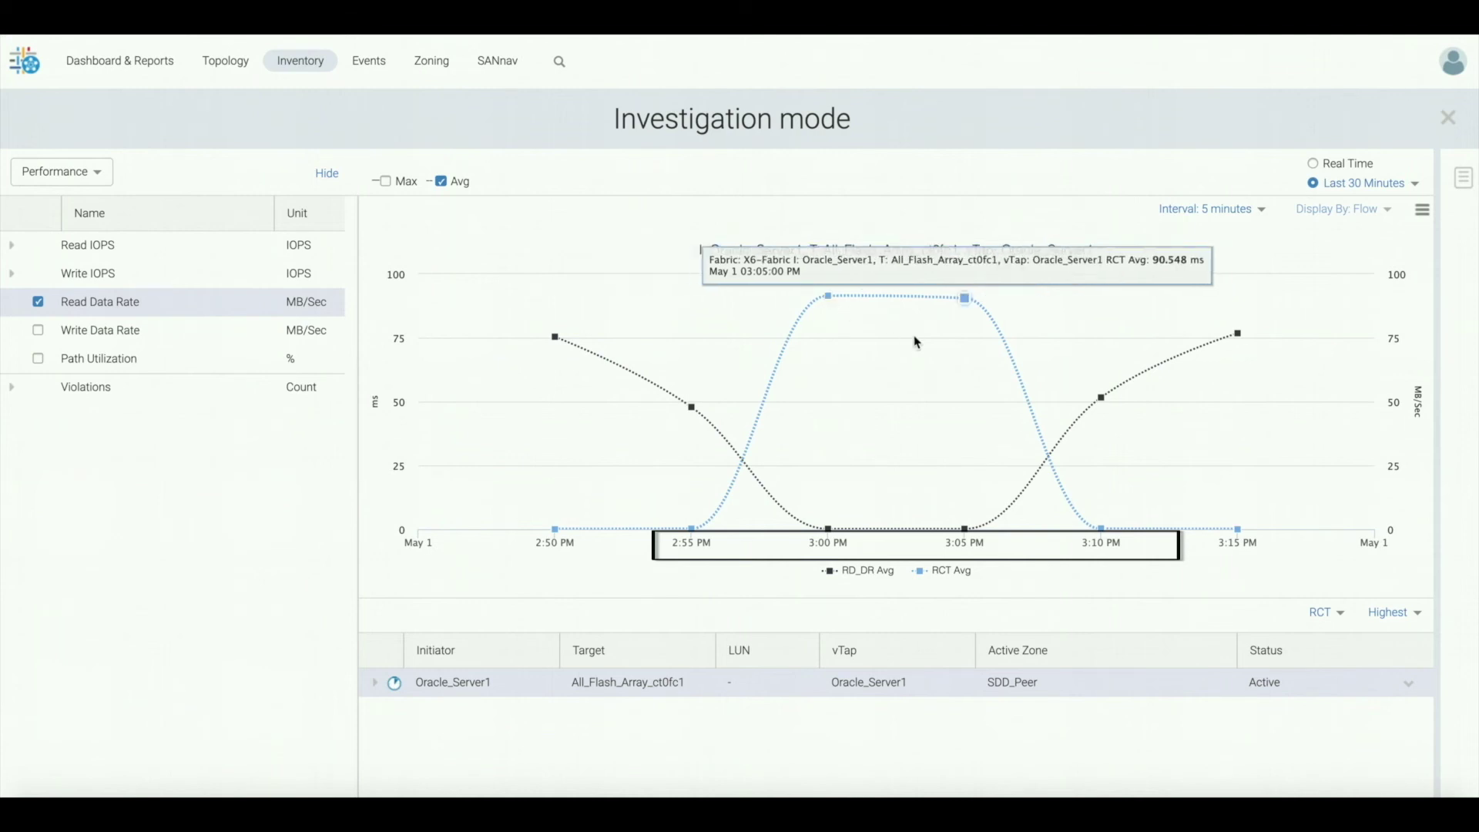
mouse_move(1098, 523)
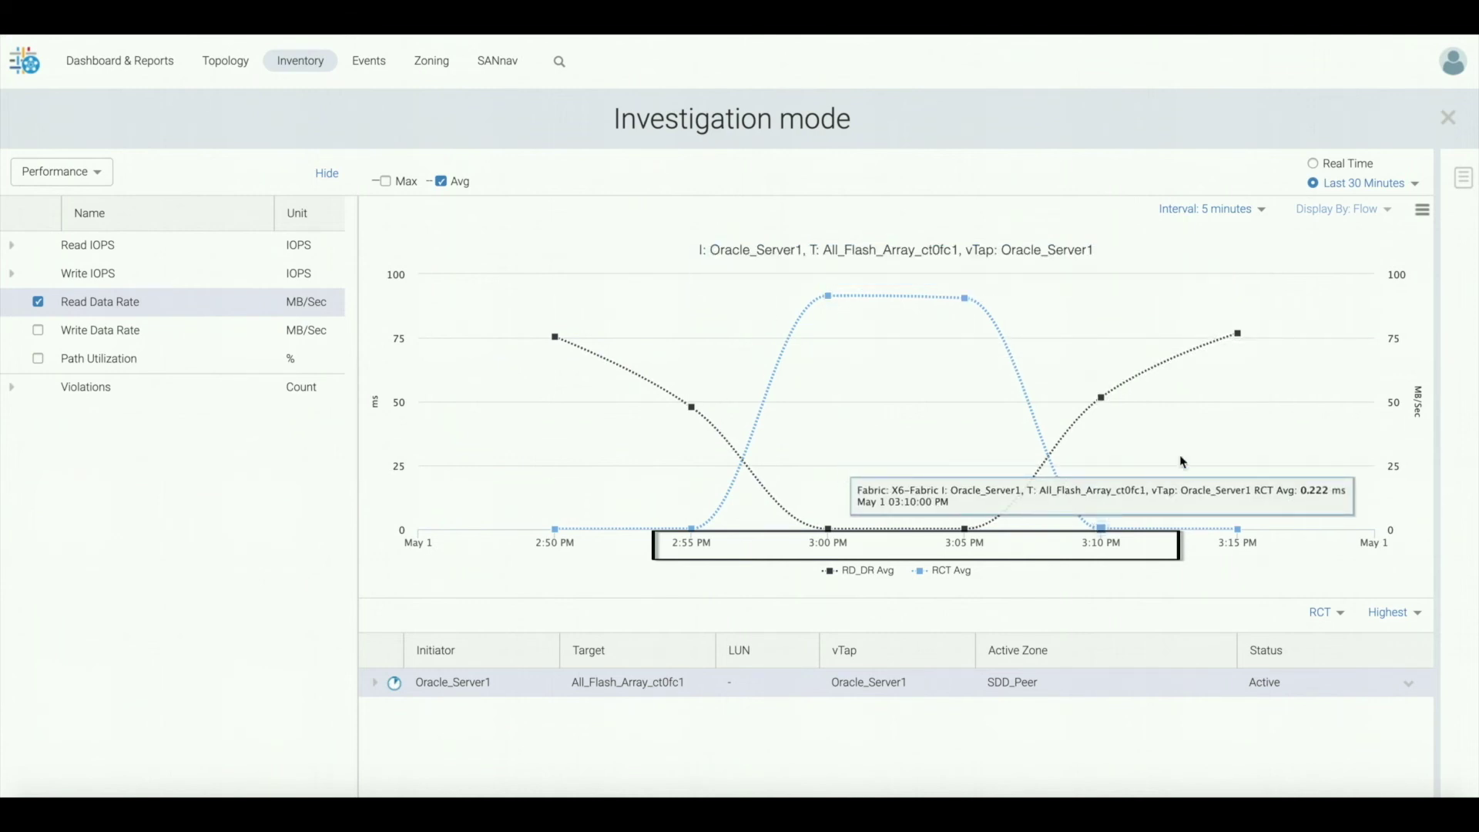
mouse_move(1245, 360)
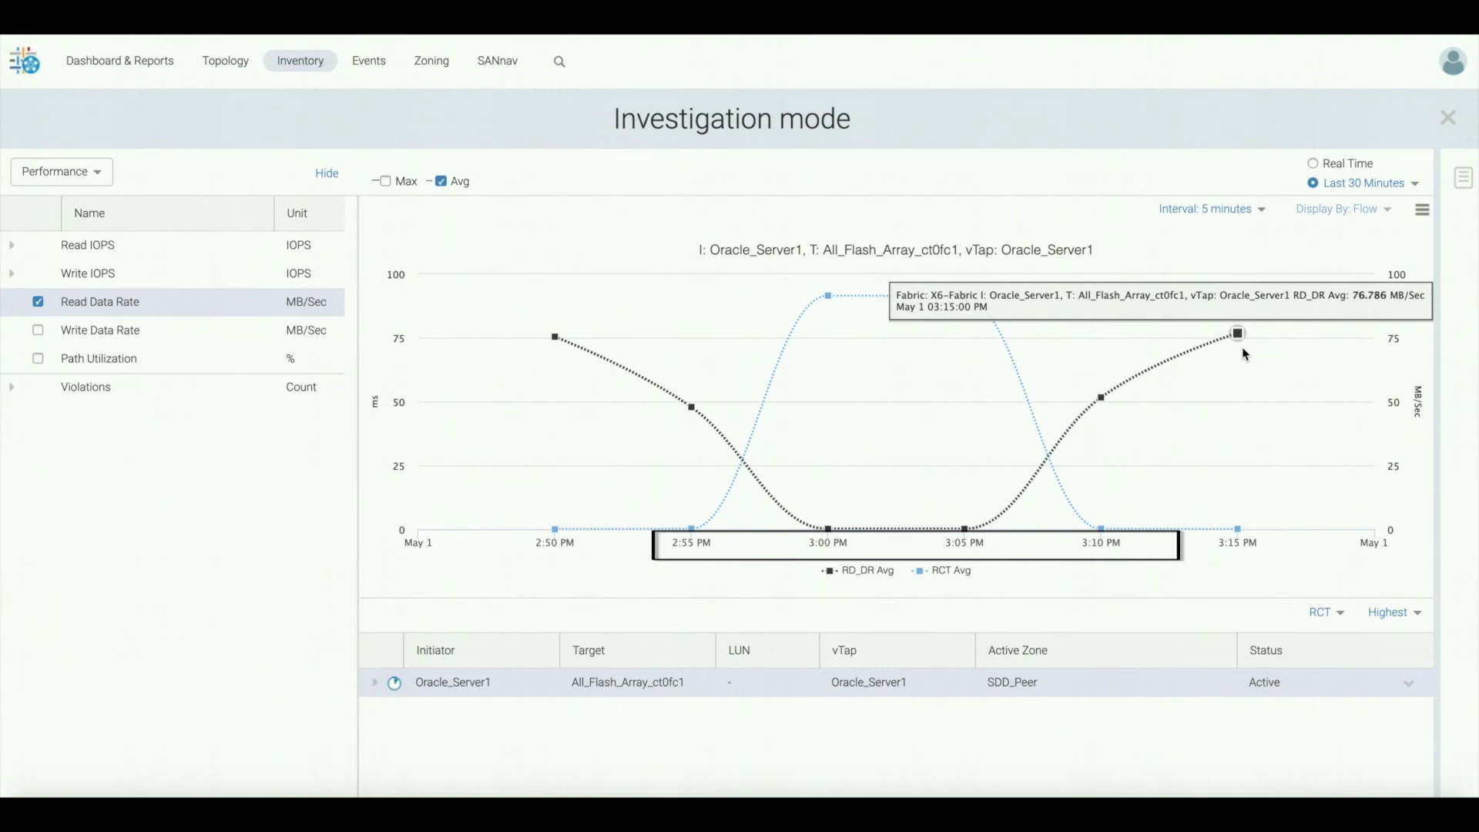
left_click(498, 75)
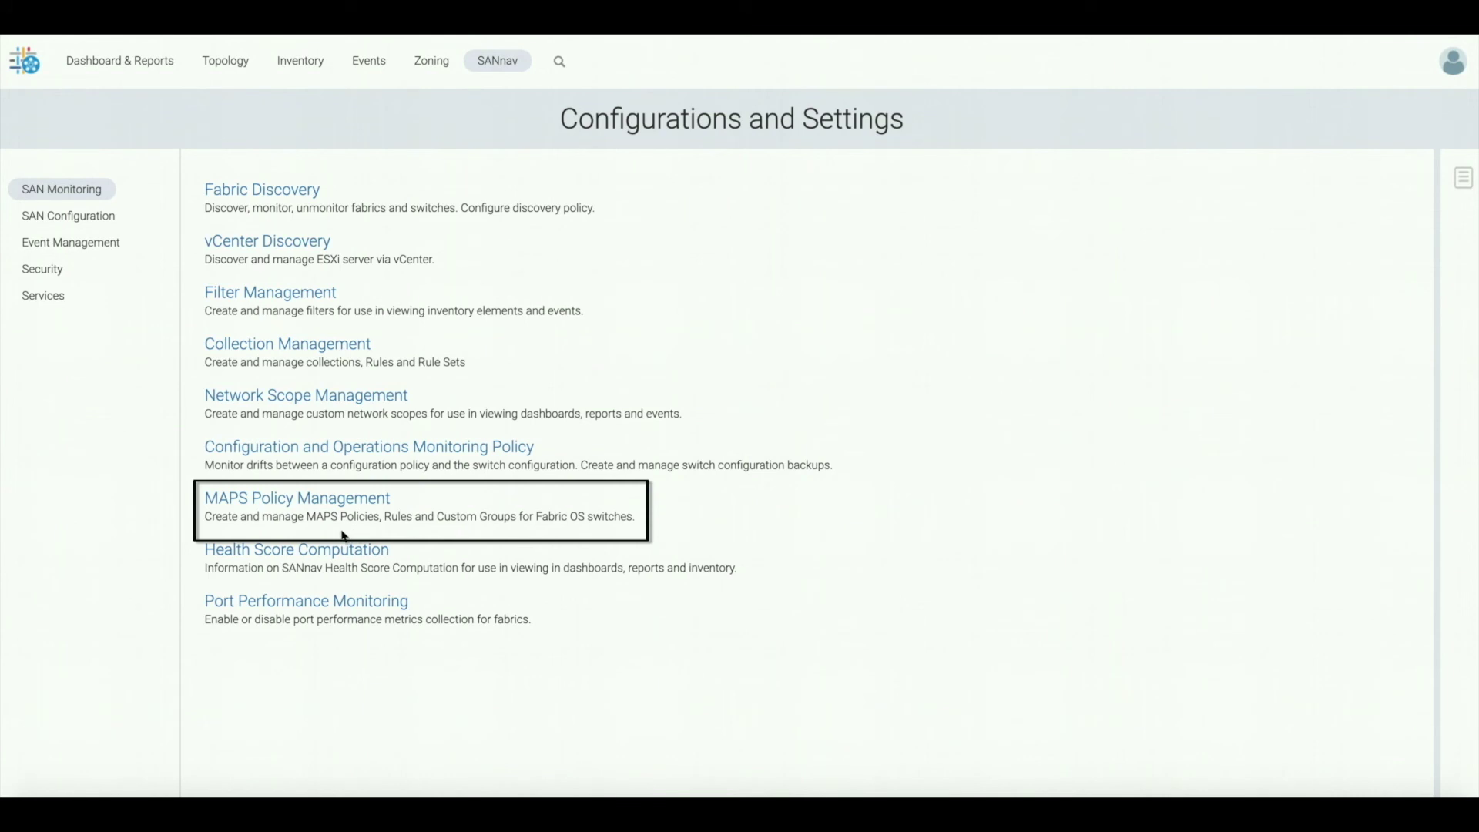
Step: In MAPS Policy Management, open the action settings for the X6_Edge switch
left_click(297, 508)
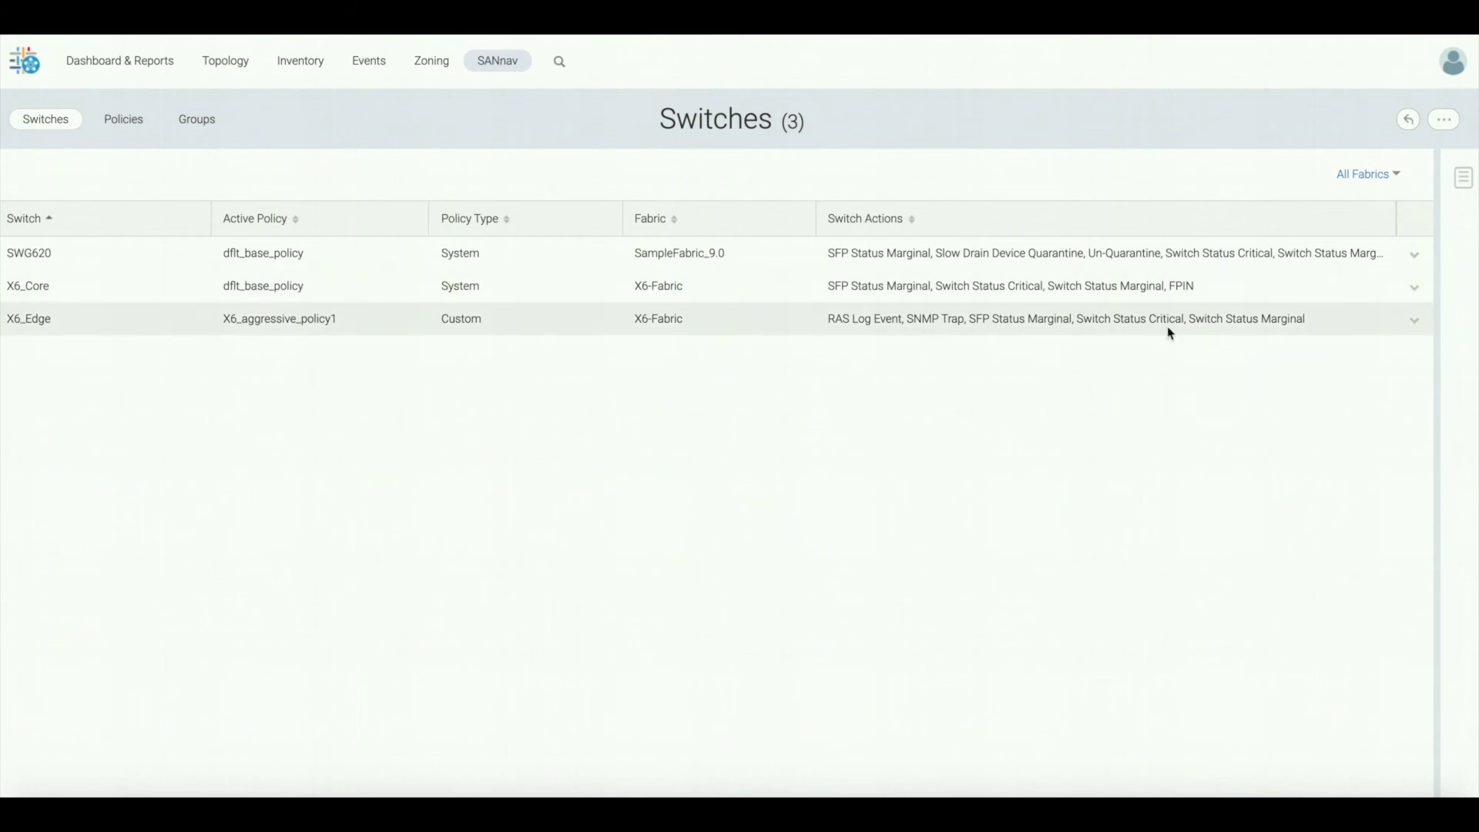
left_click(1416, 324)
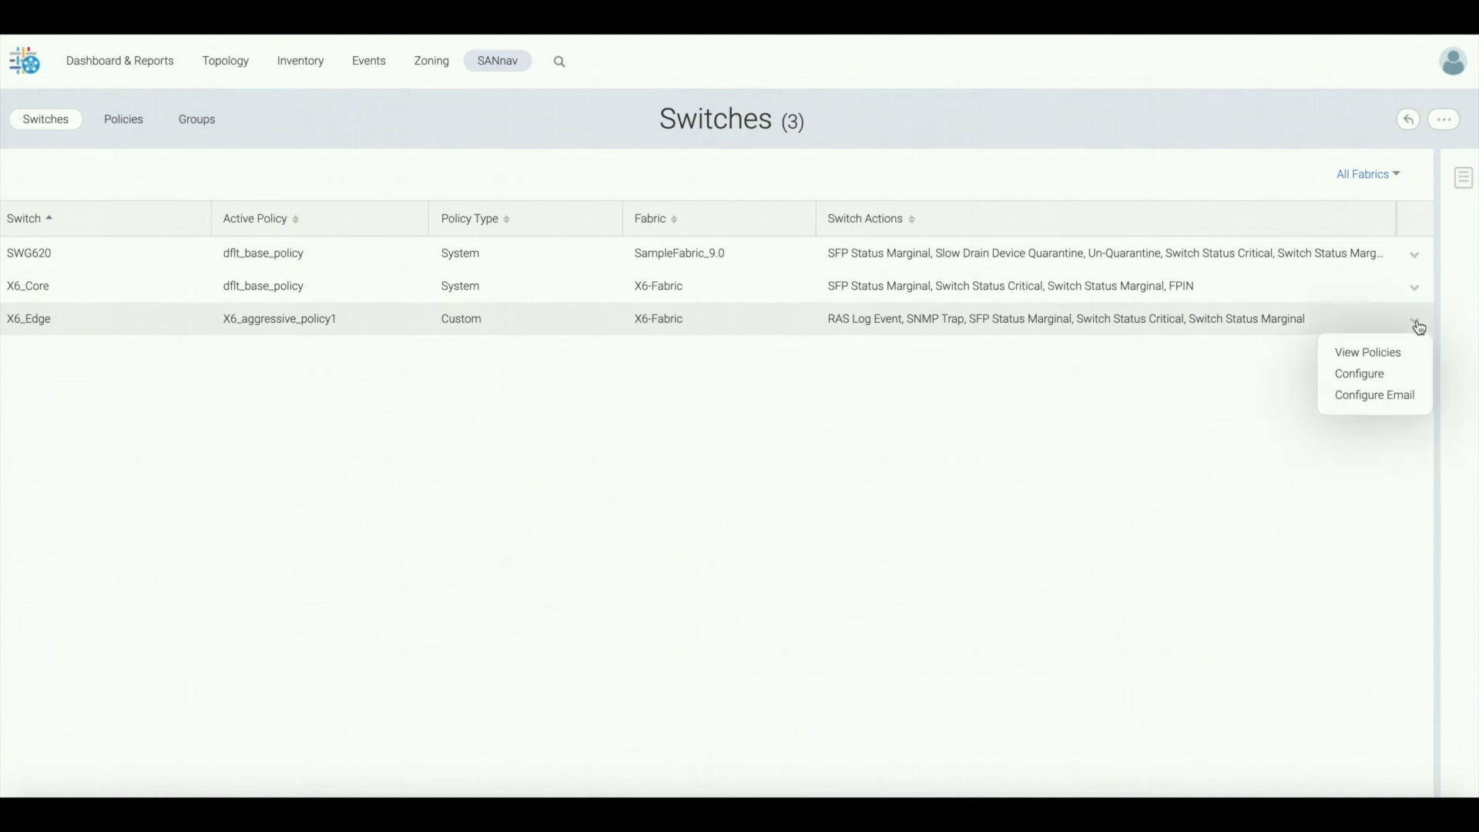
left_click(1397, 381)
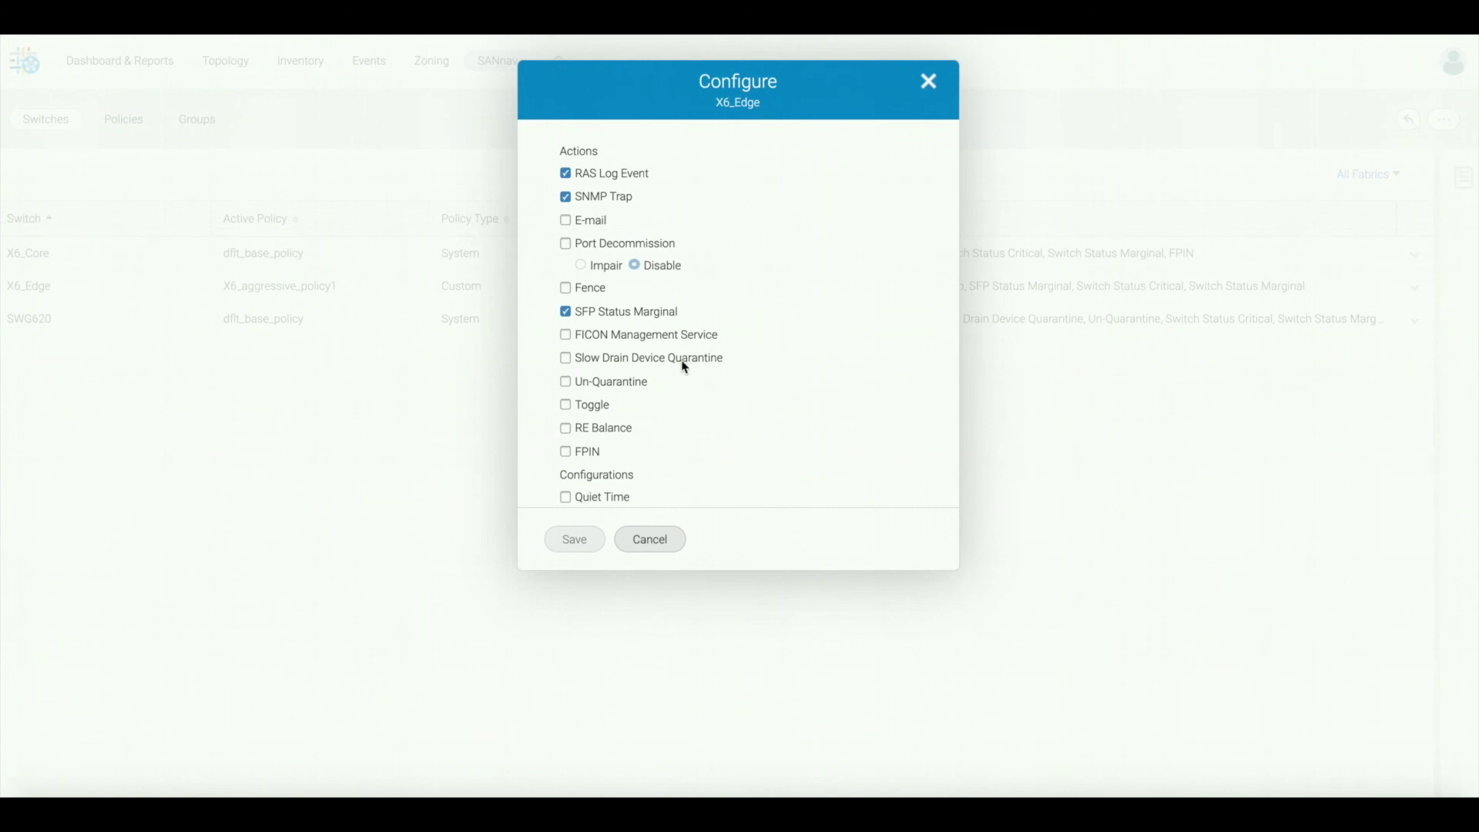
Step: Add and save Slow Drain Device Quarantine as an X6_Edge action, then return to Dashboard & Reports
left_click(566, 358)
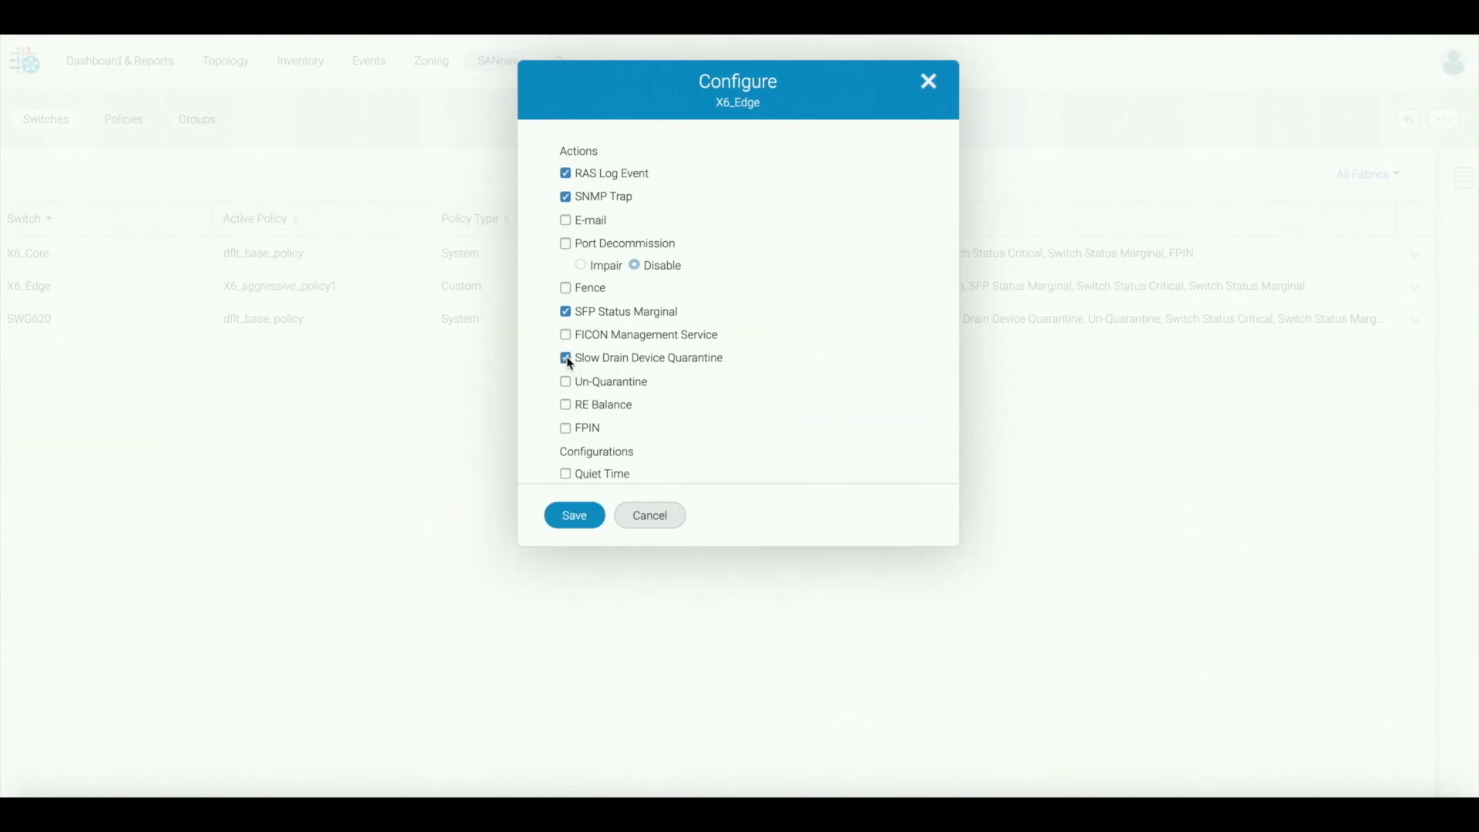
left_click(593, 529)
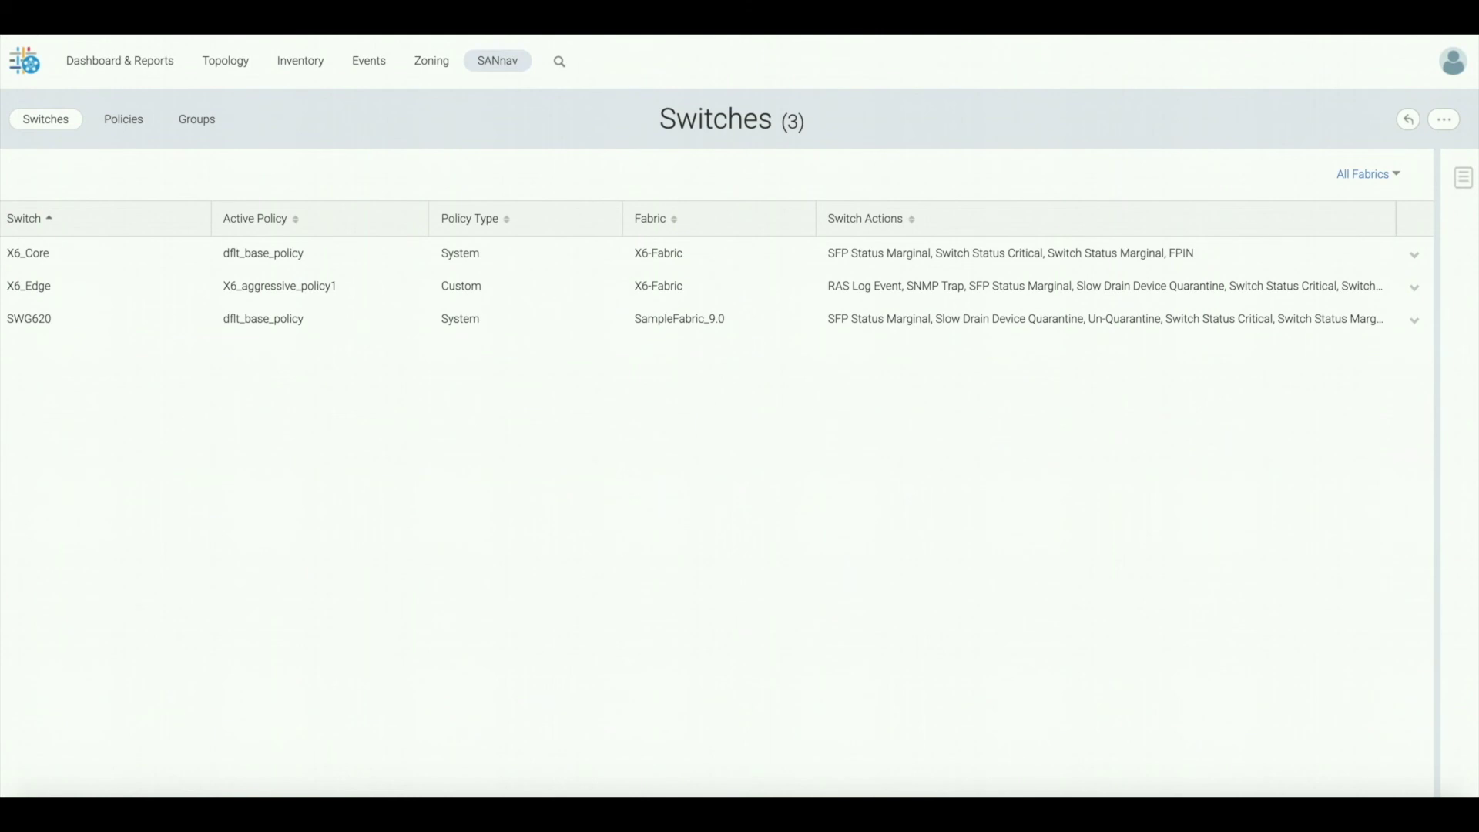
left_click(119, 61)
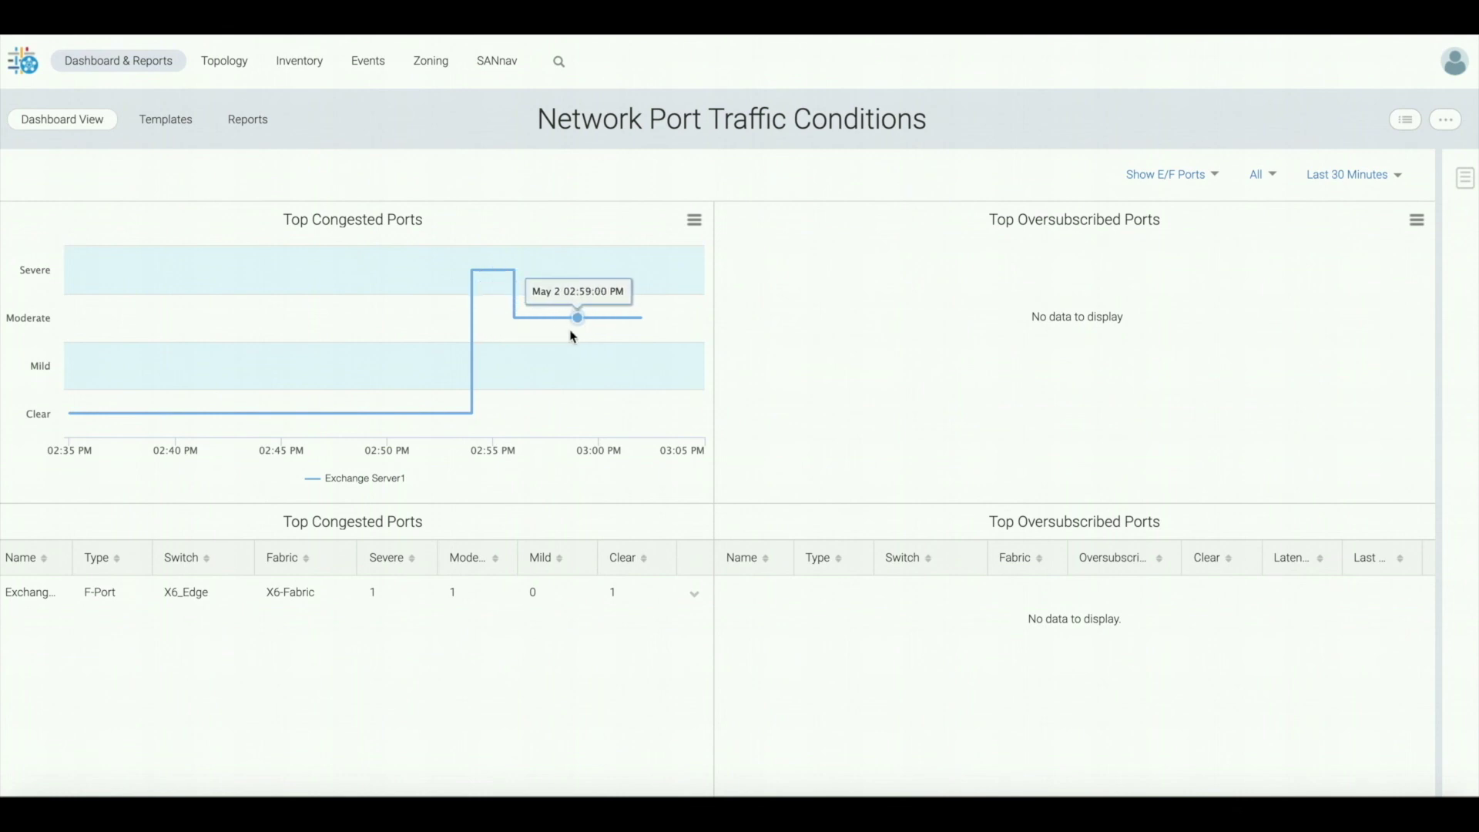
Step: Investigate Exchange Server1 from the Quarantined Ports list to chart its Tx utilization and C3 discards
scroll(455, 663, "down", 3)
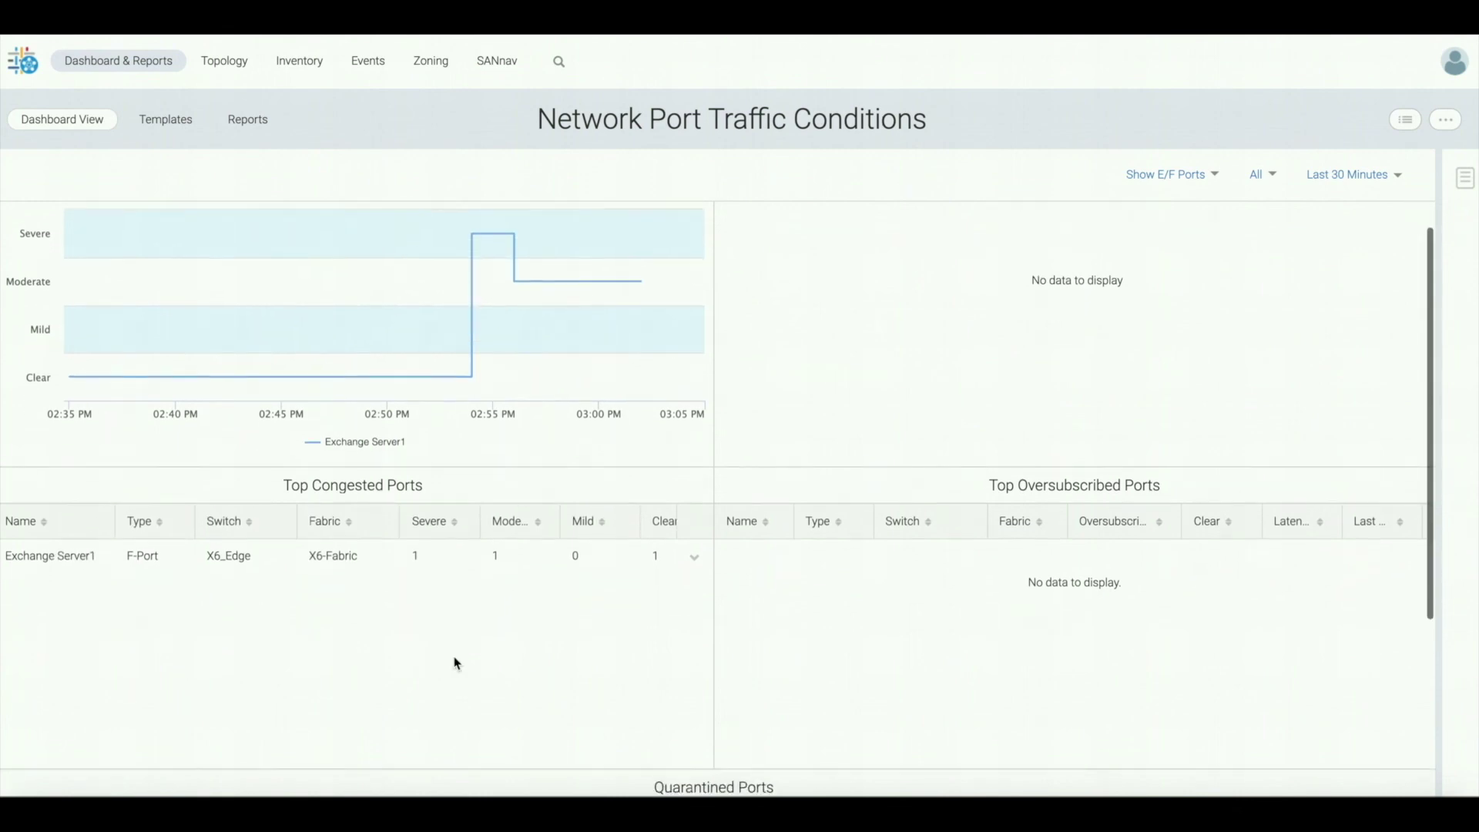
scroll(455, 663, "down", 3)
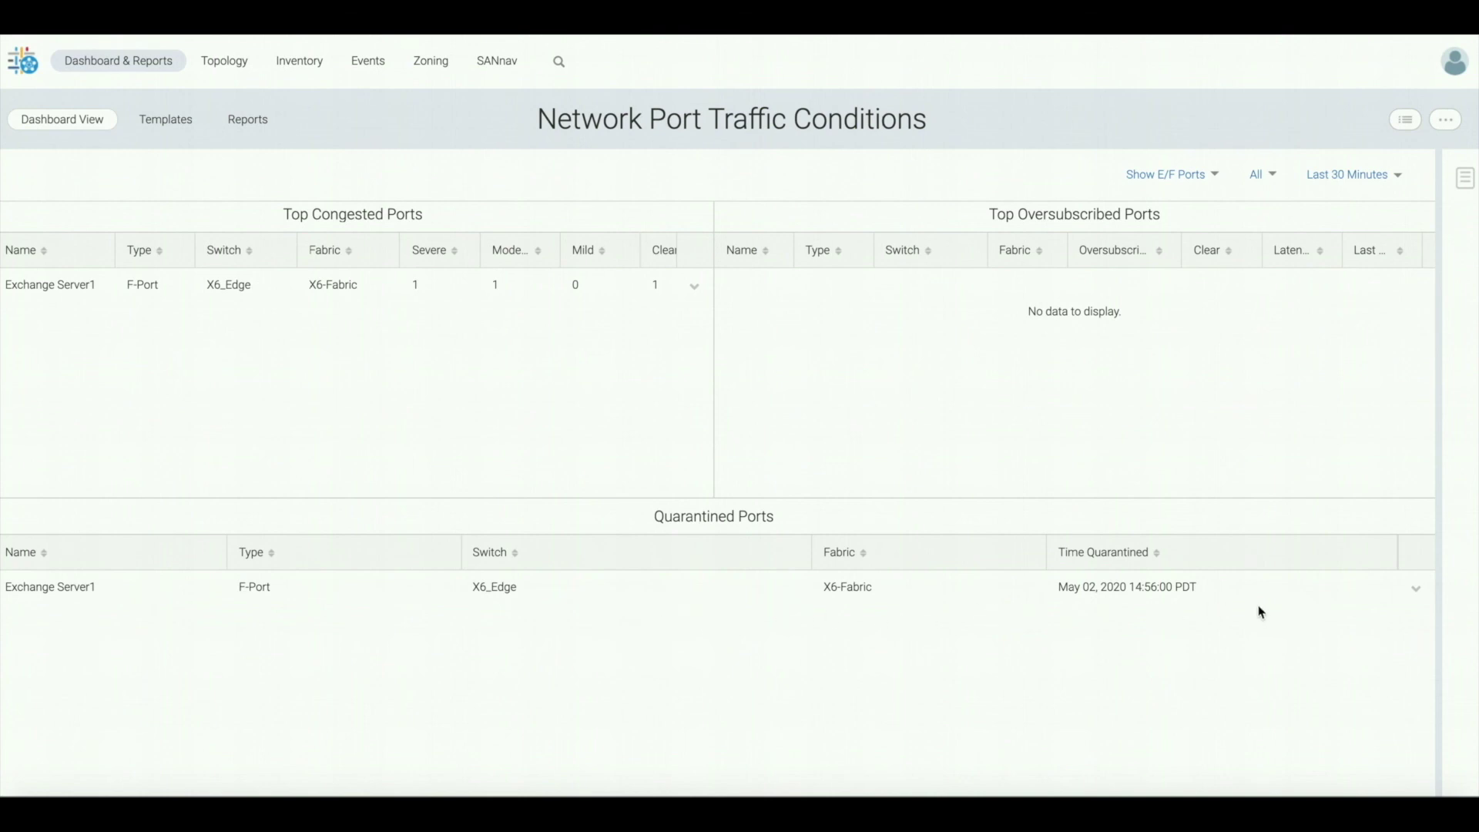
left_click(1417, 592)
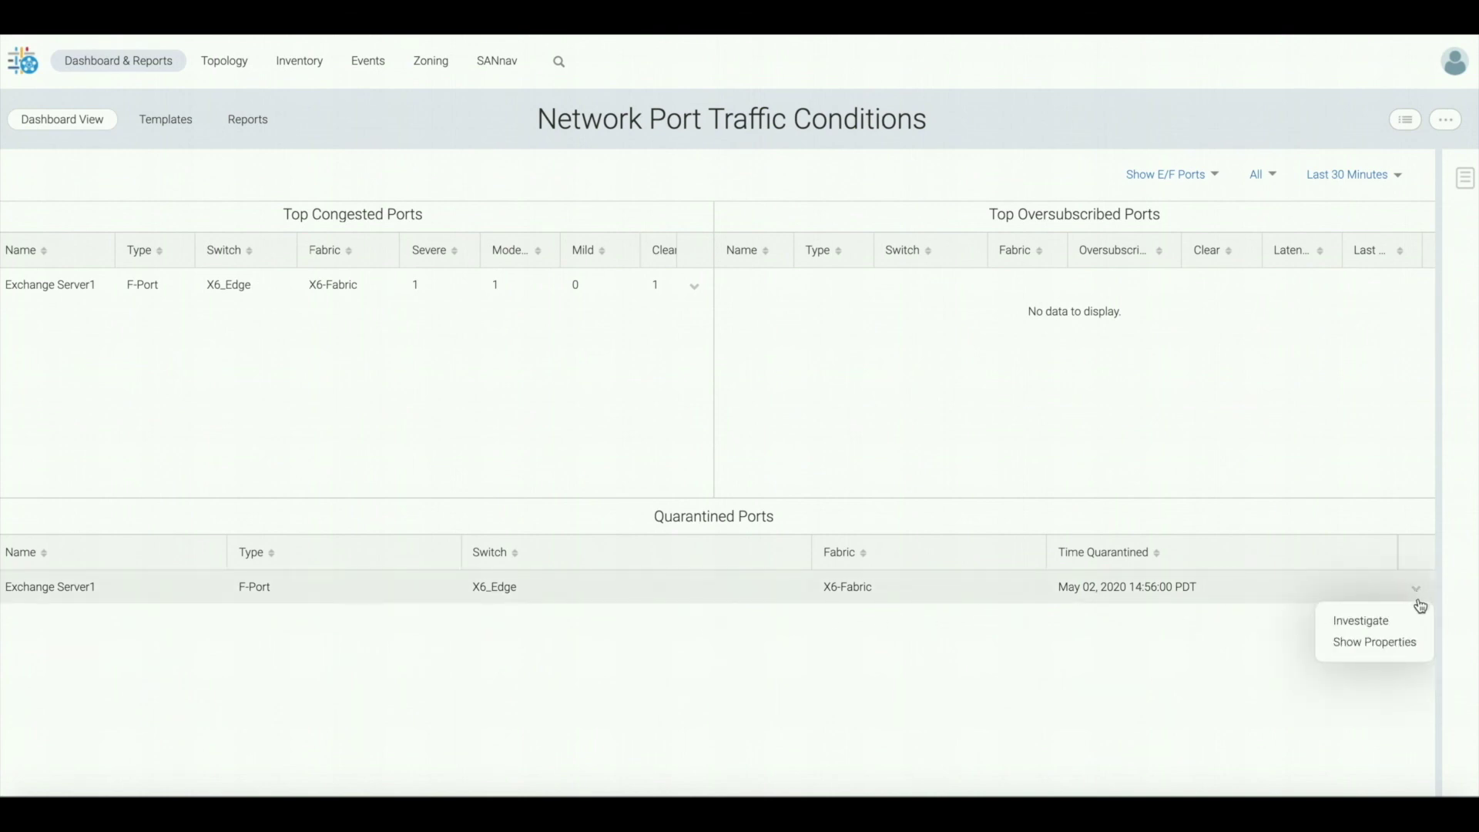
left_click(1360, 621)
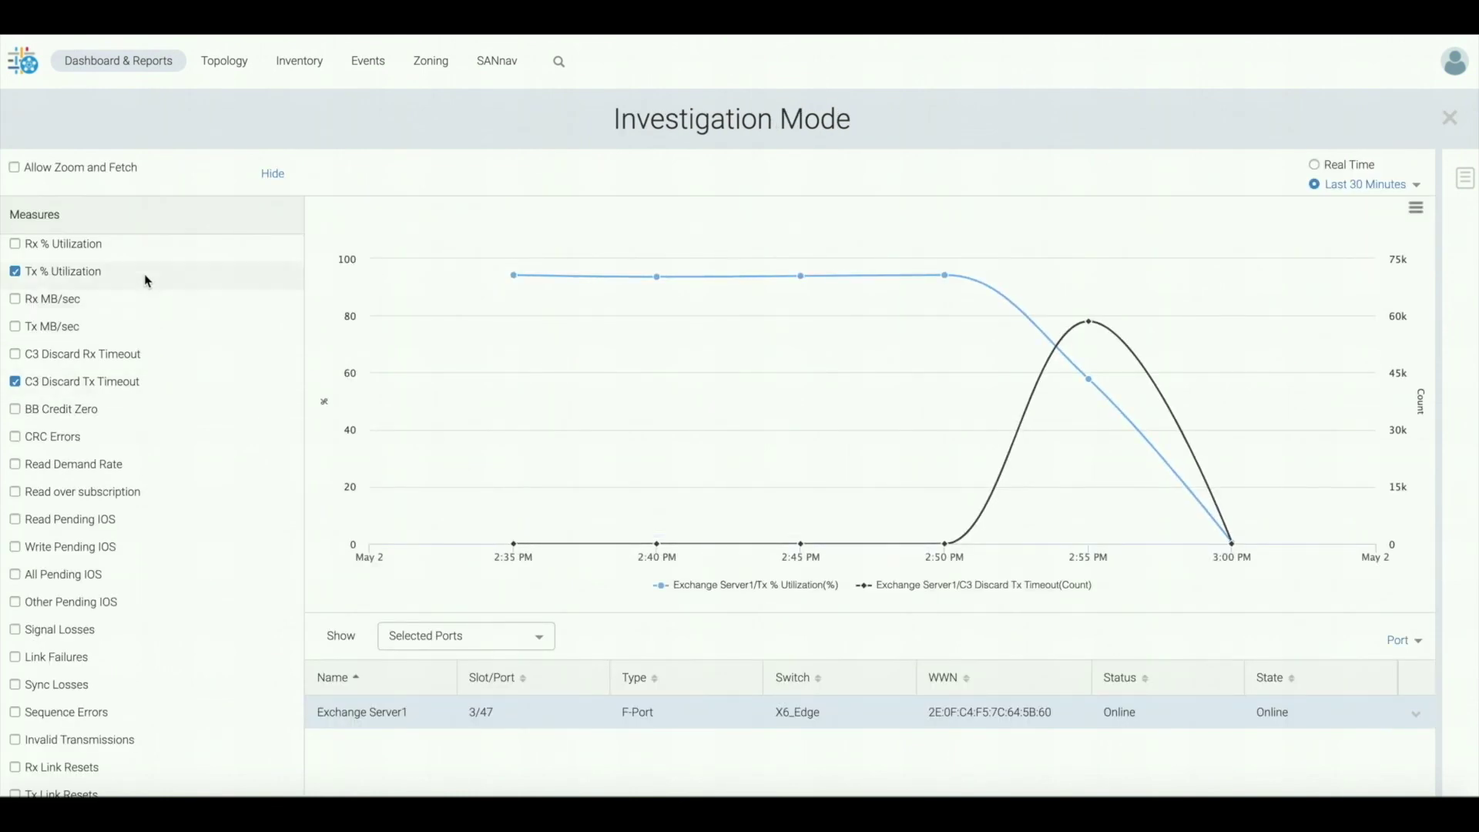
Step: Read Exchange Server1's Tx % utilization and C3 discard values, then return to Inventory flows
mouse_move(947, 291)
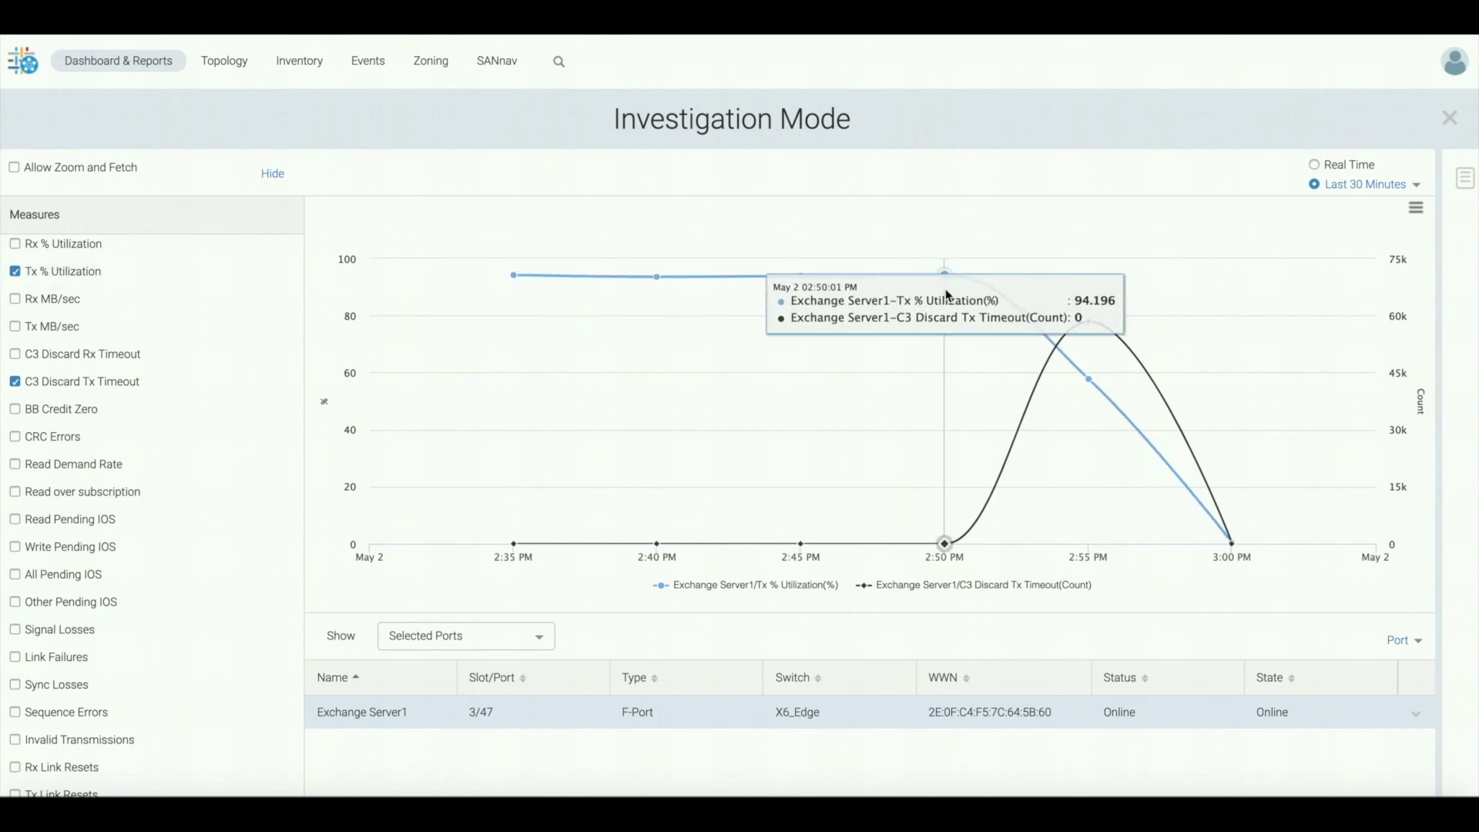
mouse_move(1090, 389)
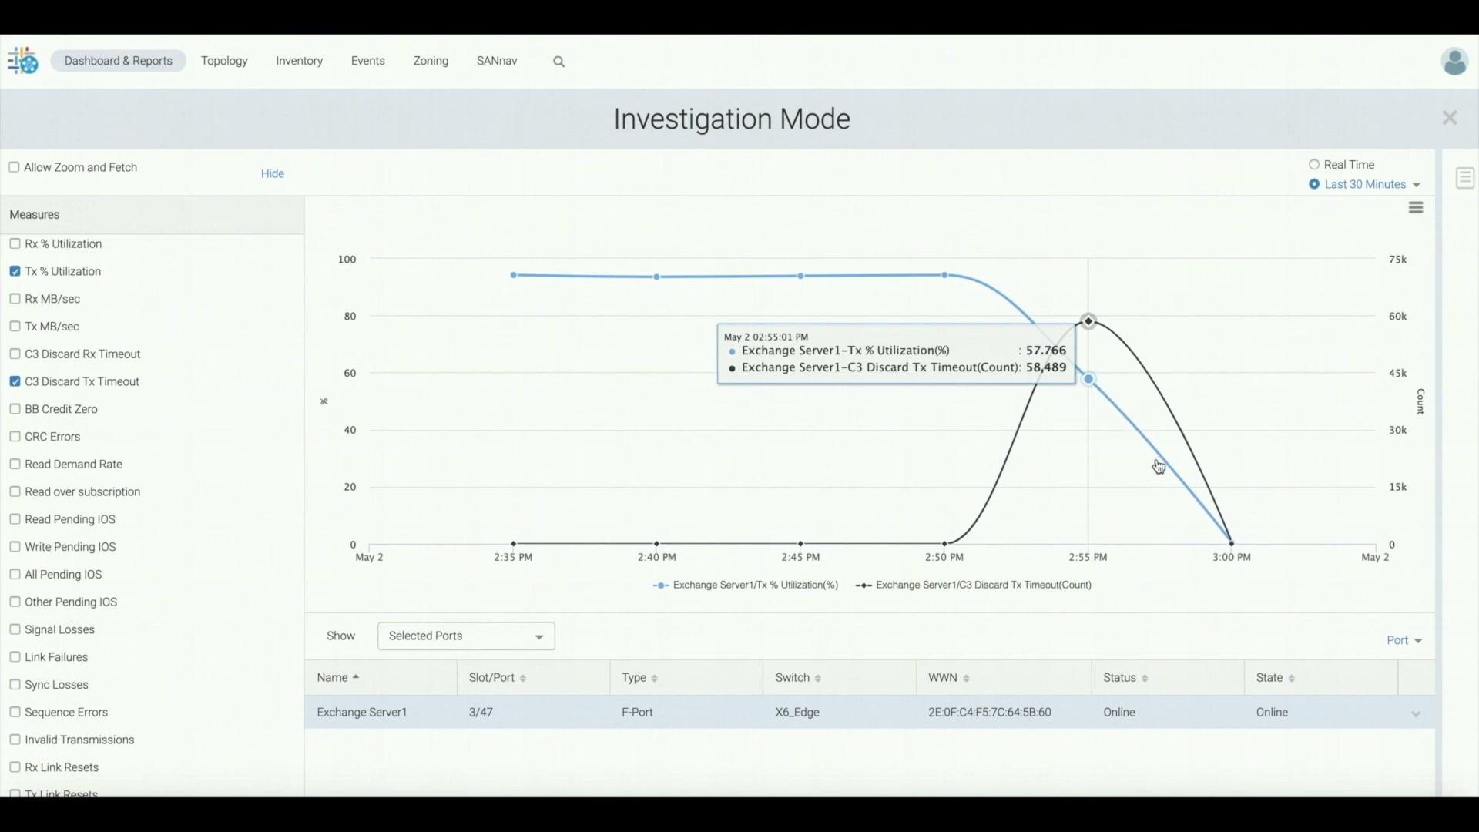
mouse_move(1199, 506)
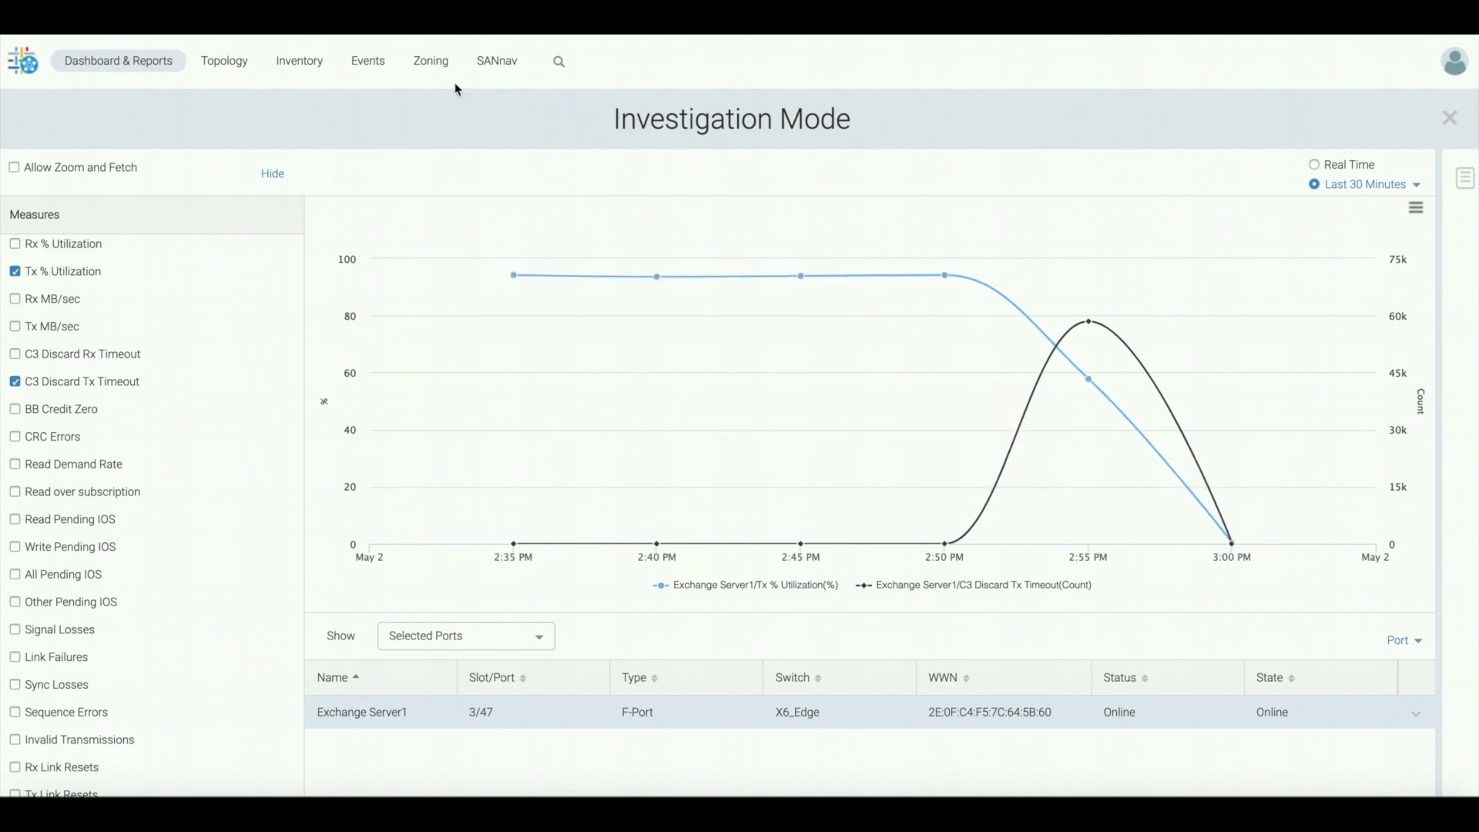
left_click(297, 64)
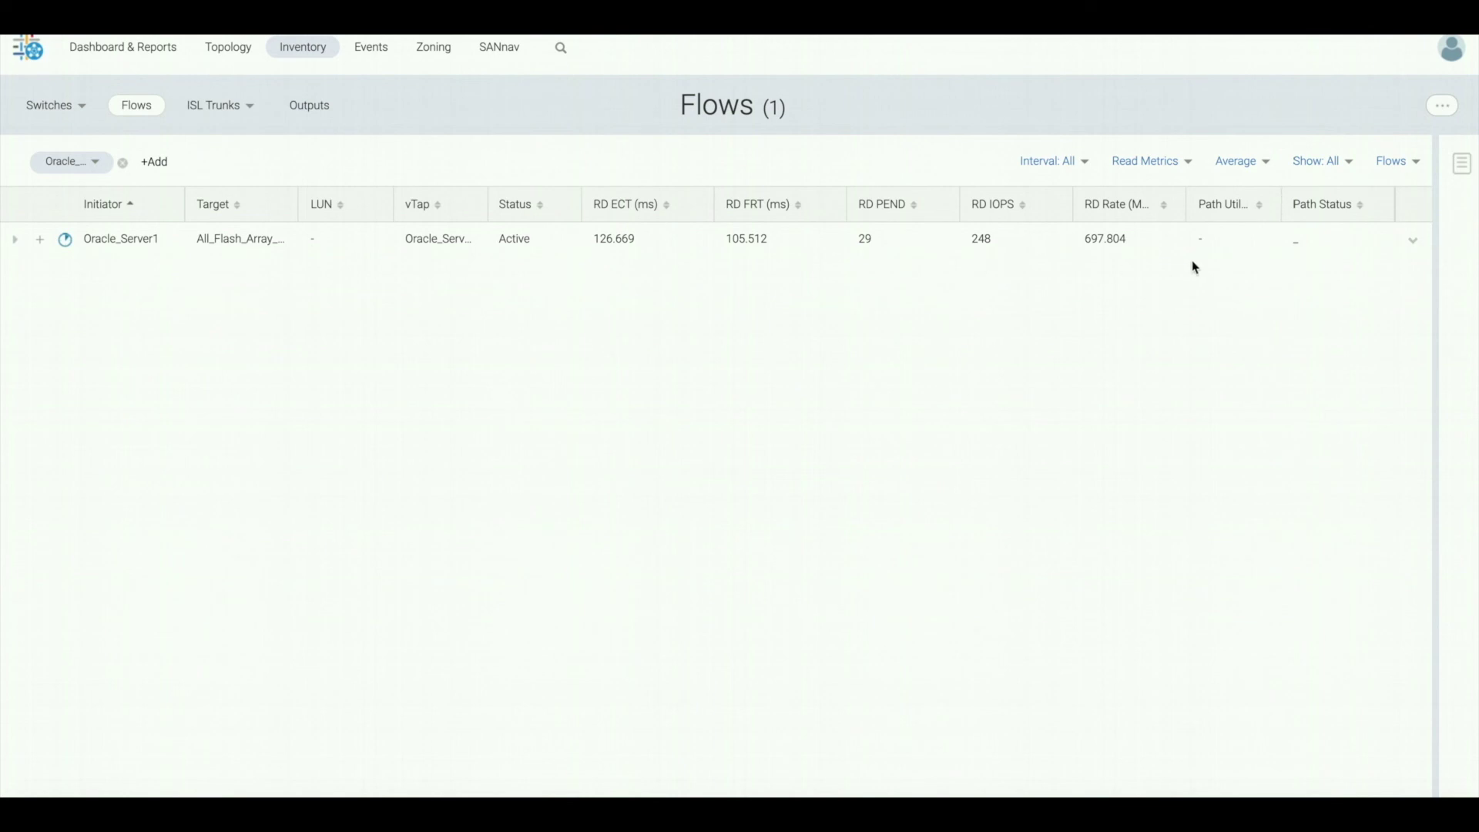
Step: Investigate the Oracle_Server1 flow, charting Read Exchange Completion Time together with Read Data Rate
left_click(1414, 243)
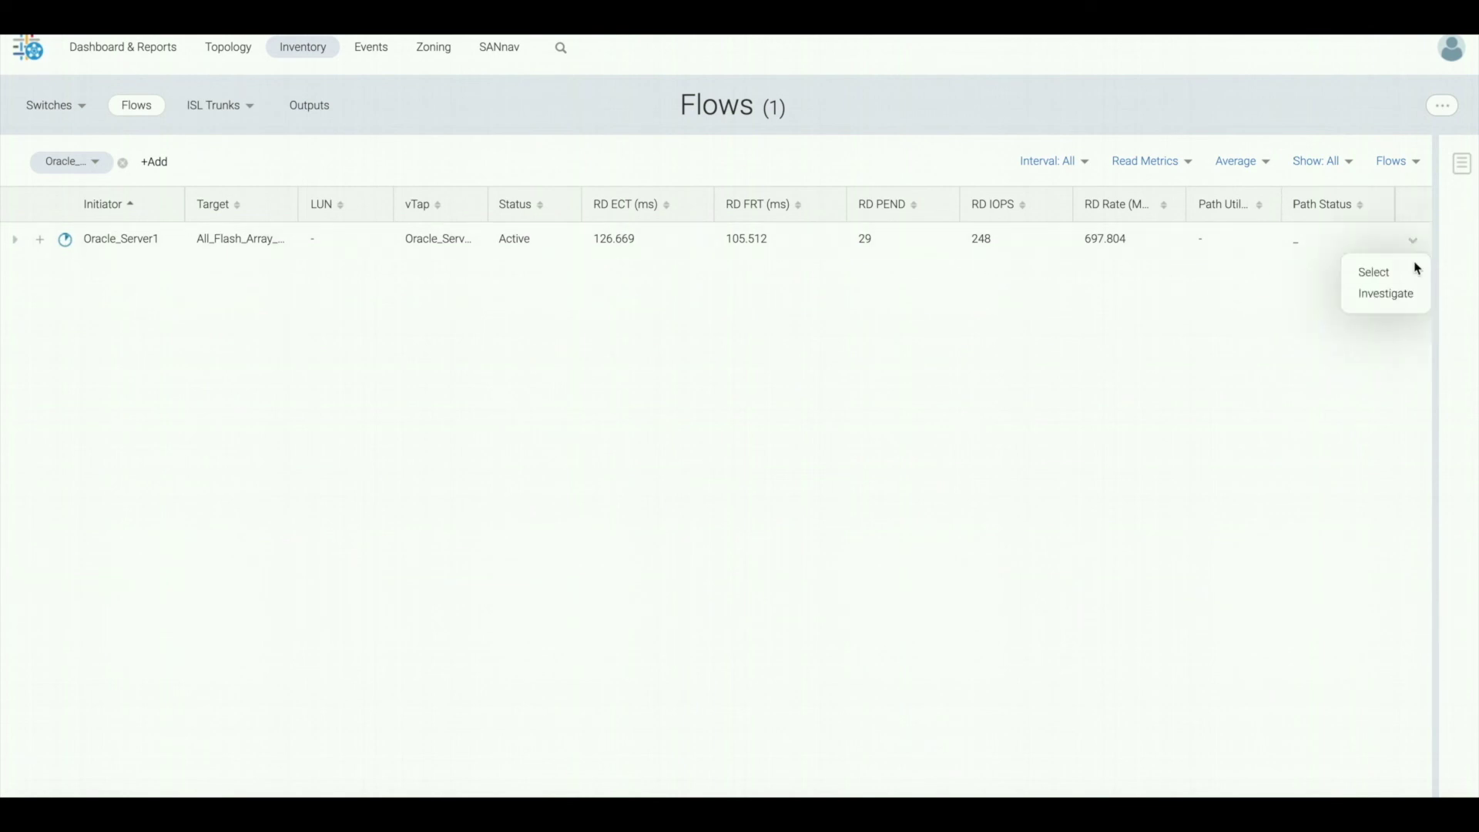
left_click(1424, 302)
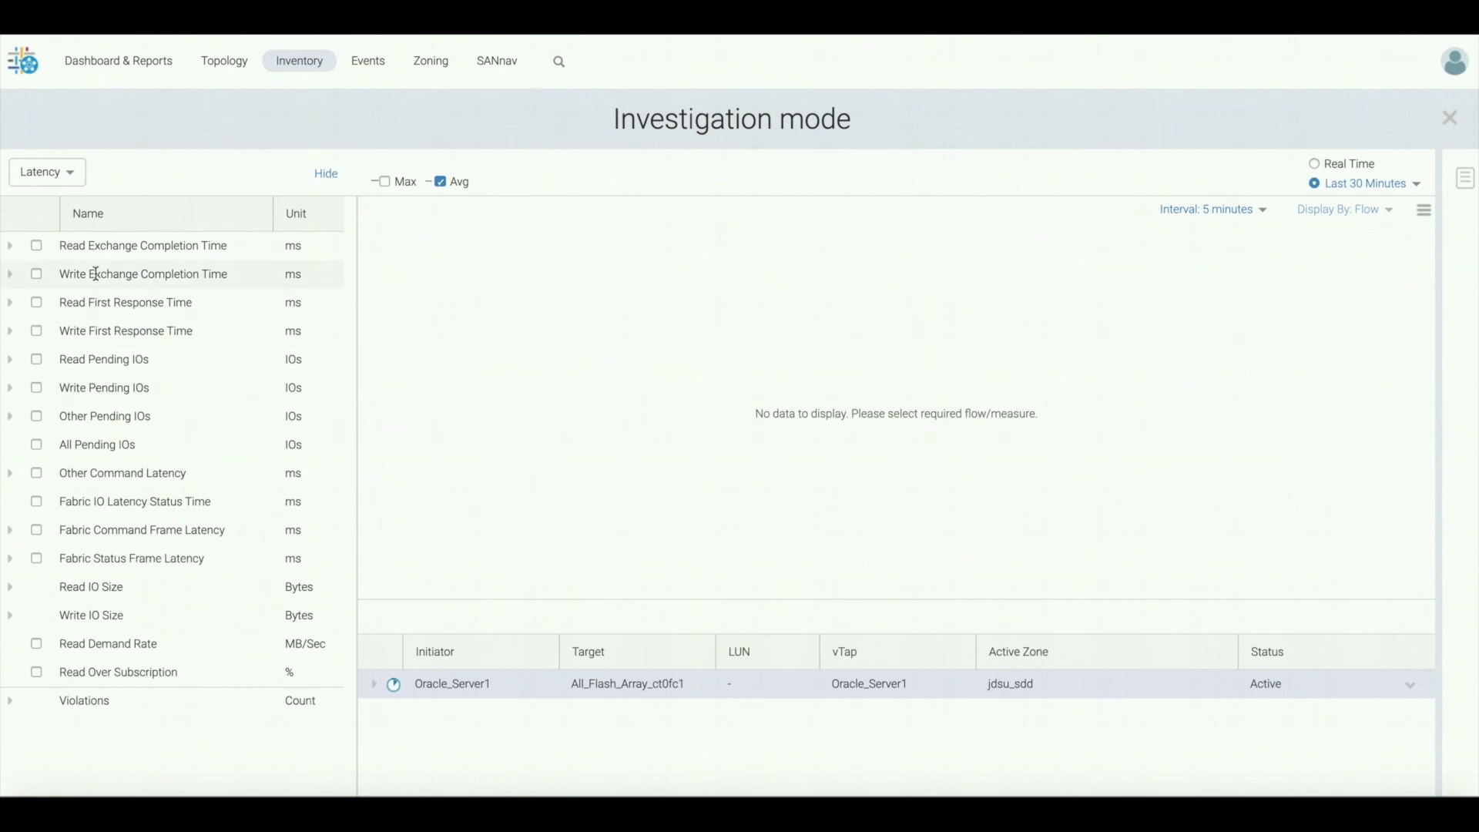
left_click(37, 246)
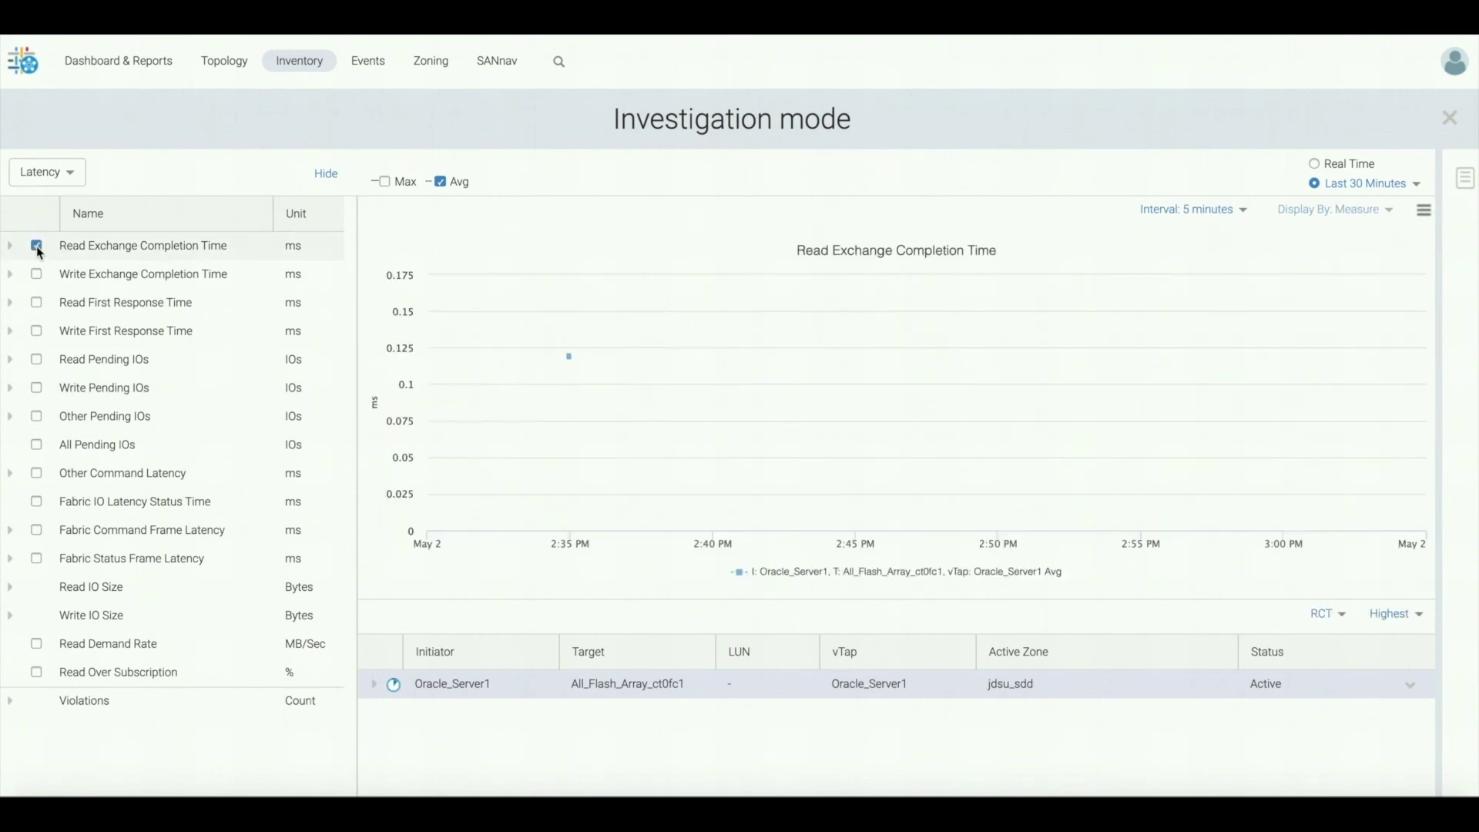
left_click(71, 176)
left_click(88, 236)
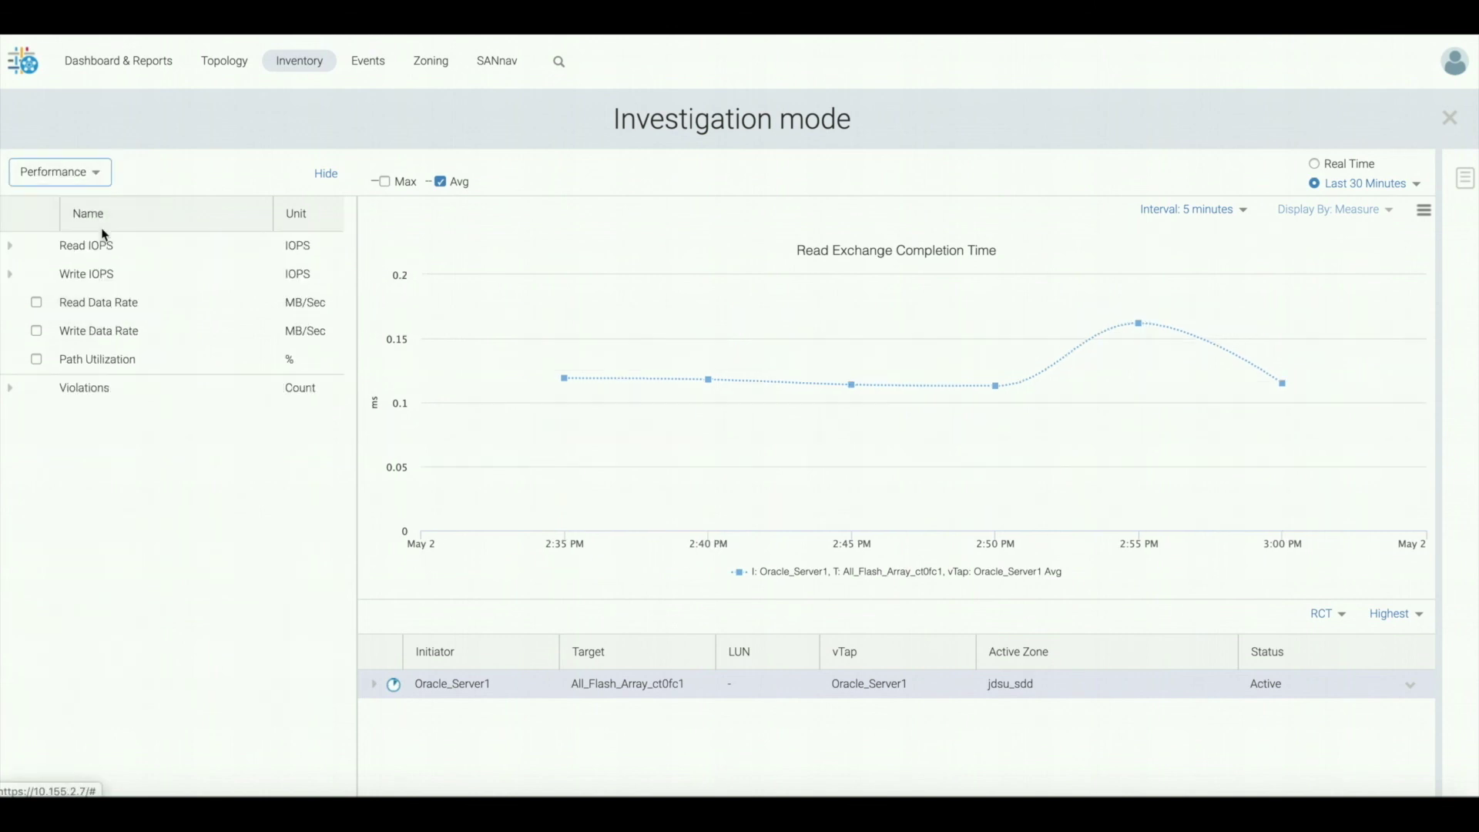
left_click(38, 305)
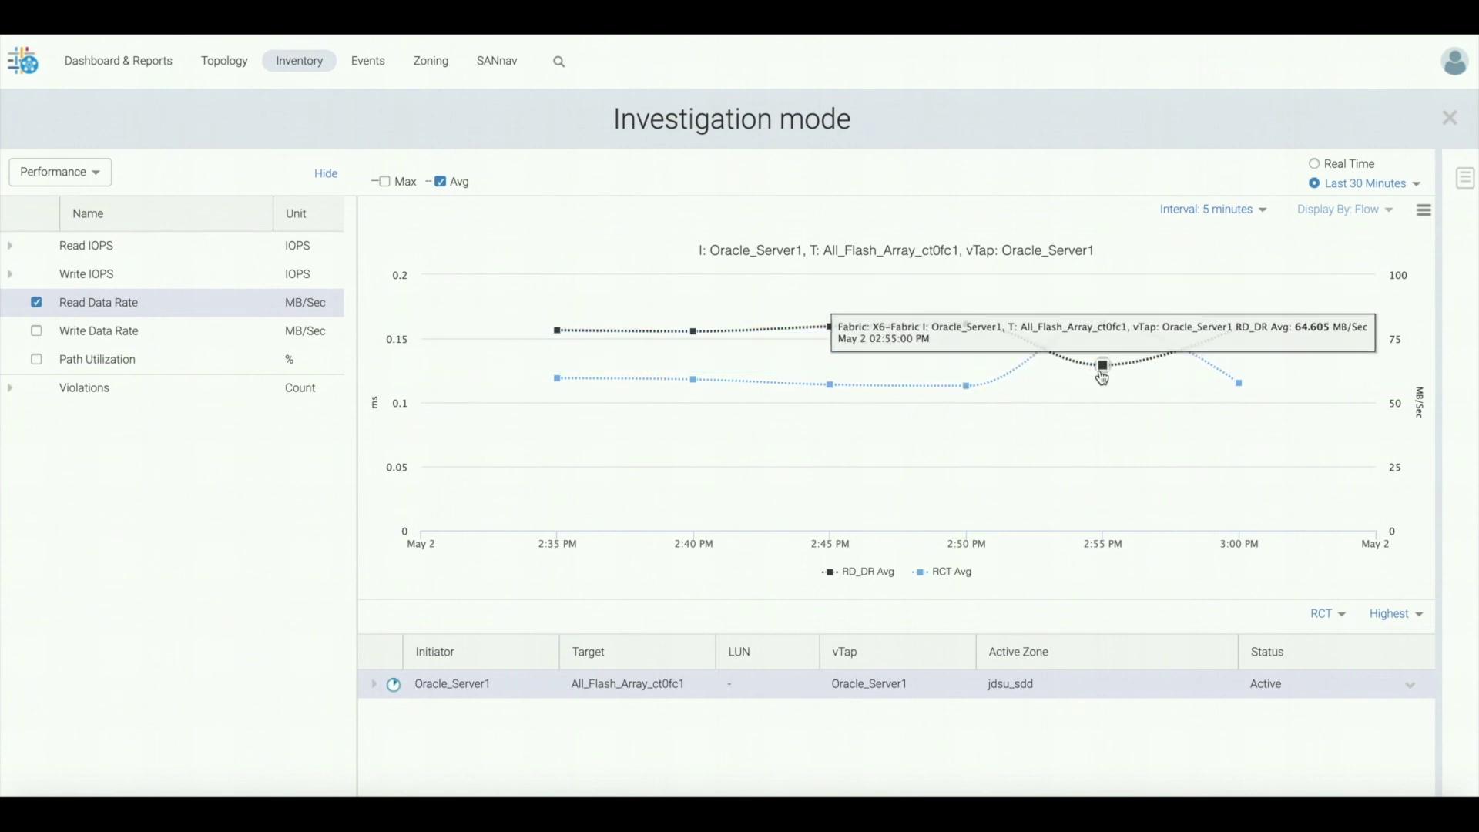
mouse_move(1104, 327)
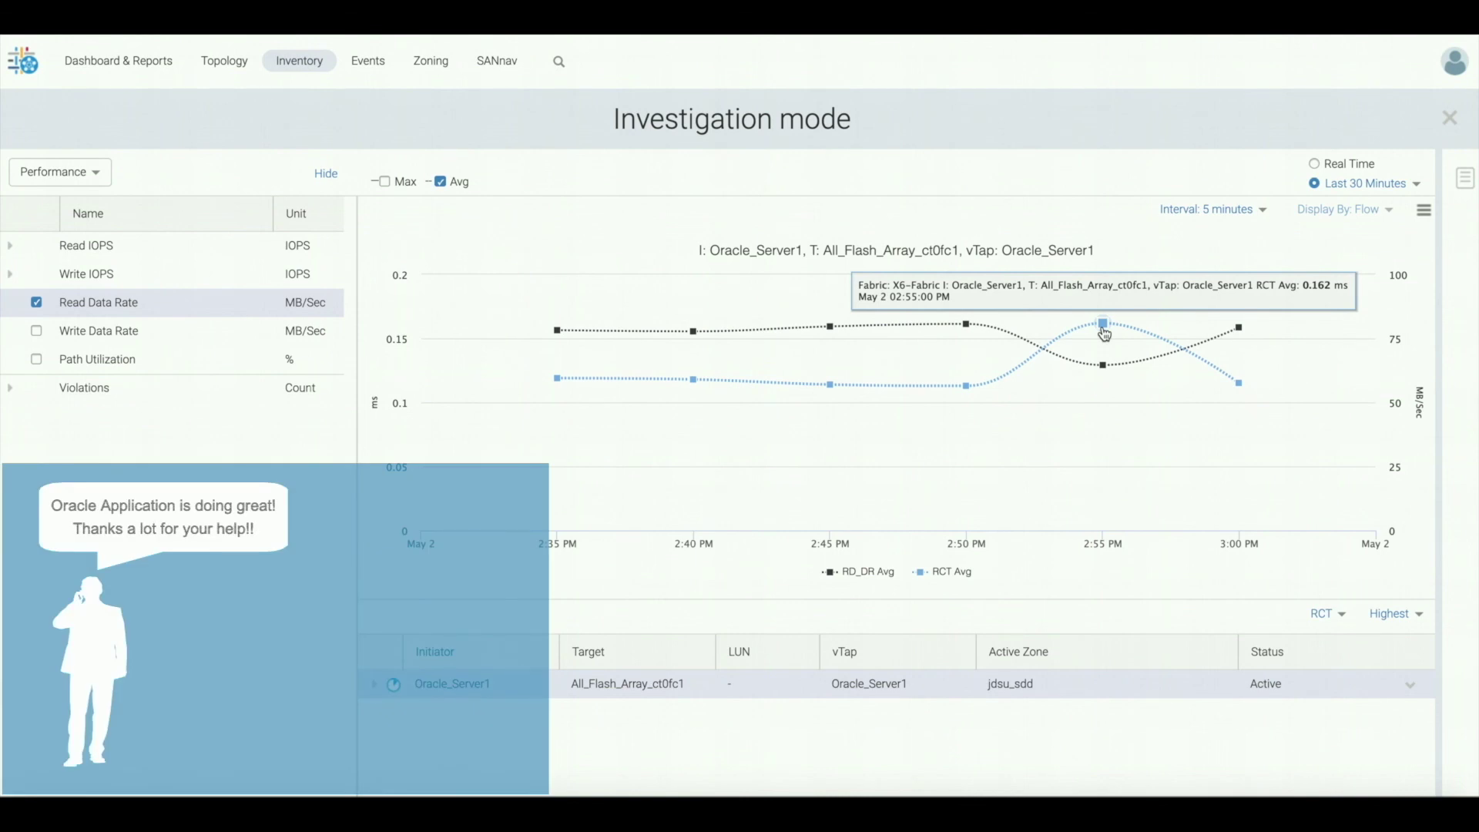
mouse_move(1244, 316)
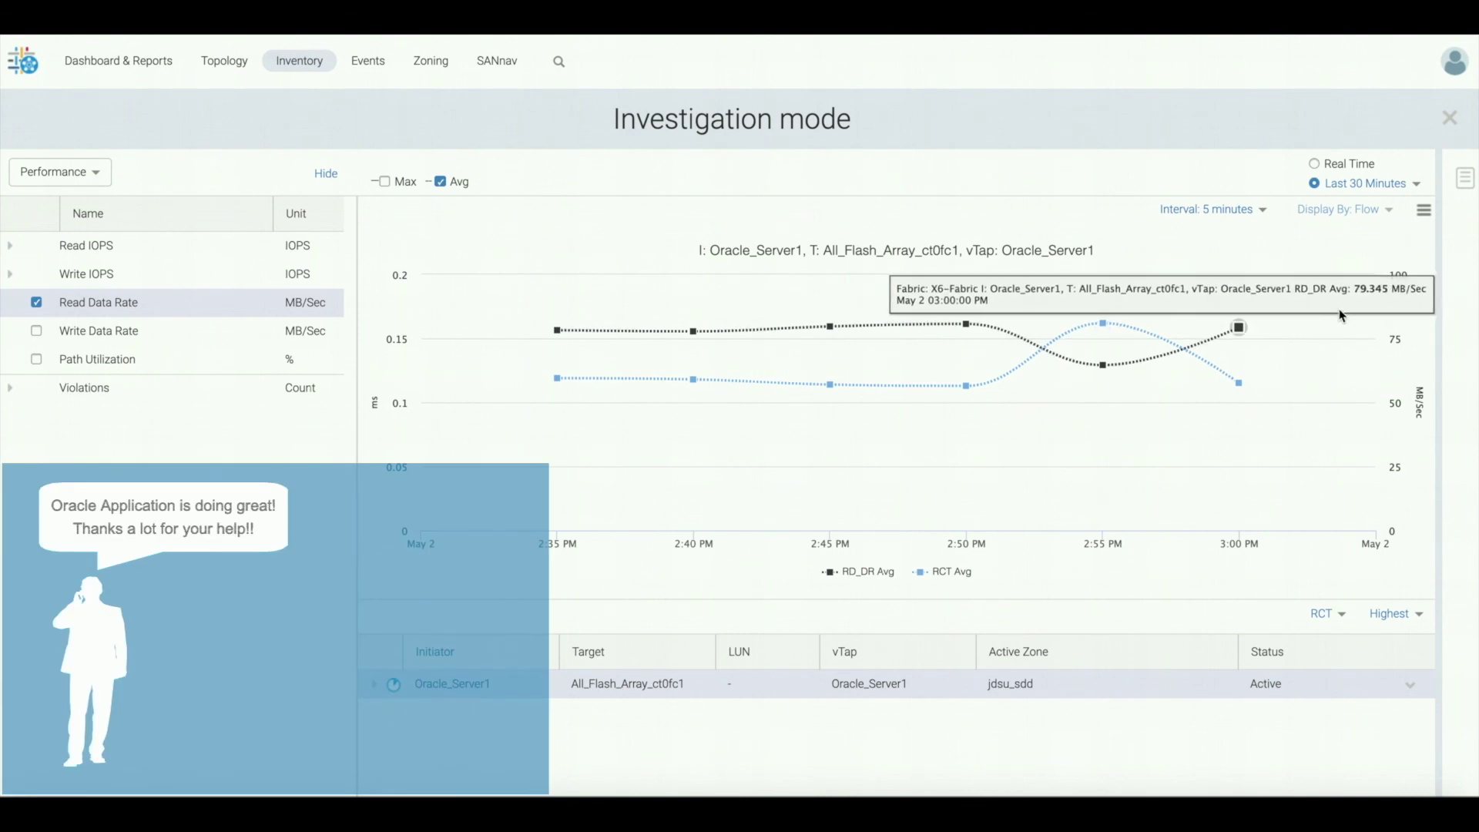